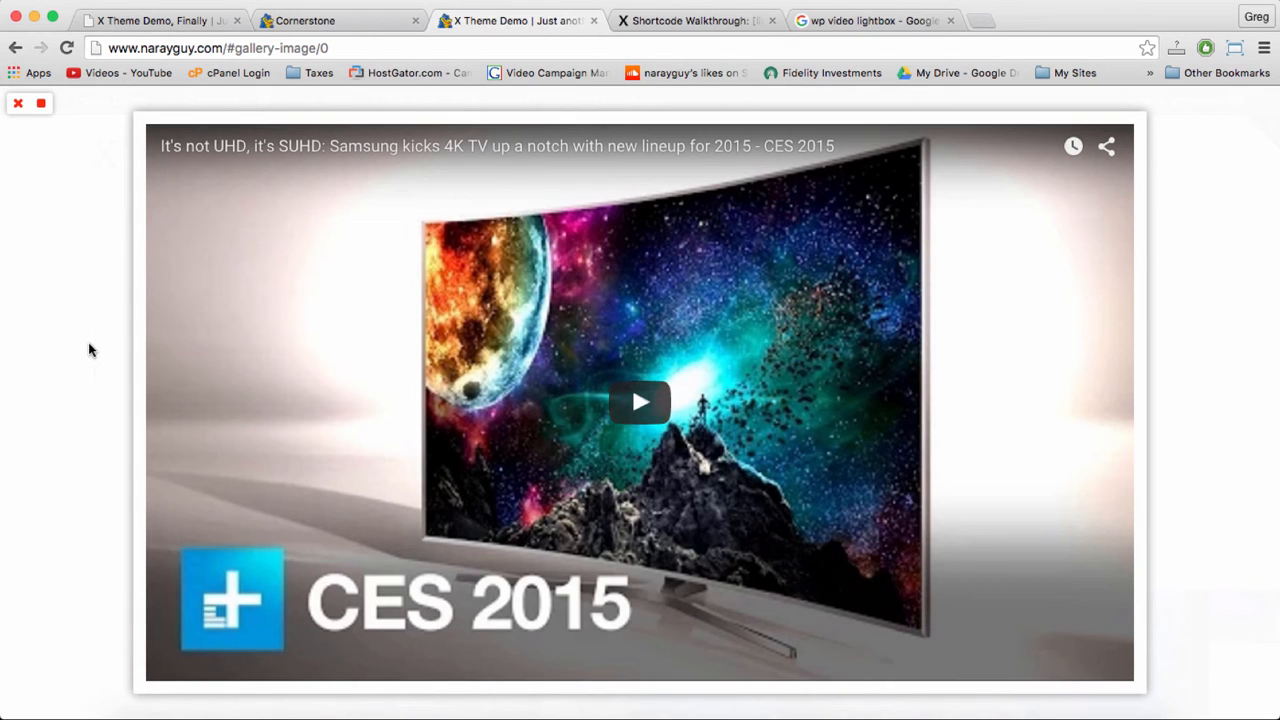
Play the CES 2015 video in the demo page's lightbox, and close the lightbox
left_click(666, 416)
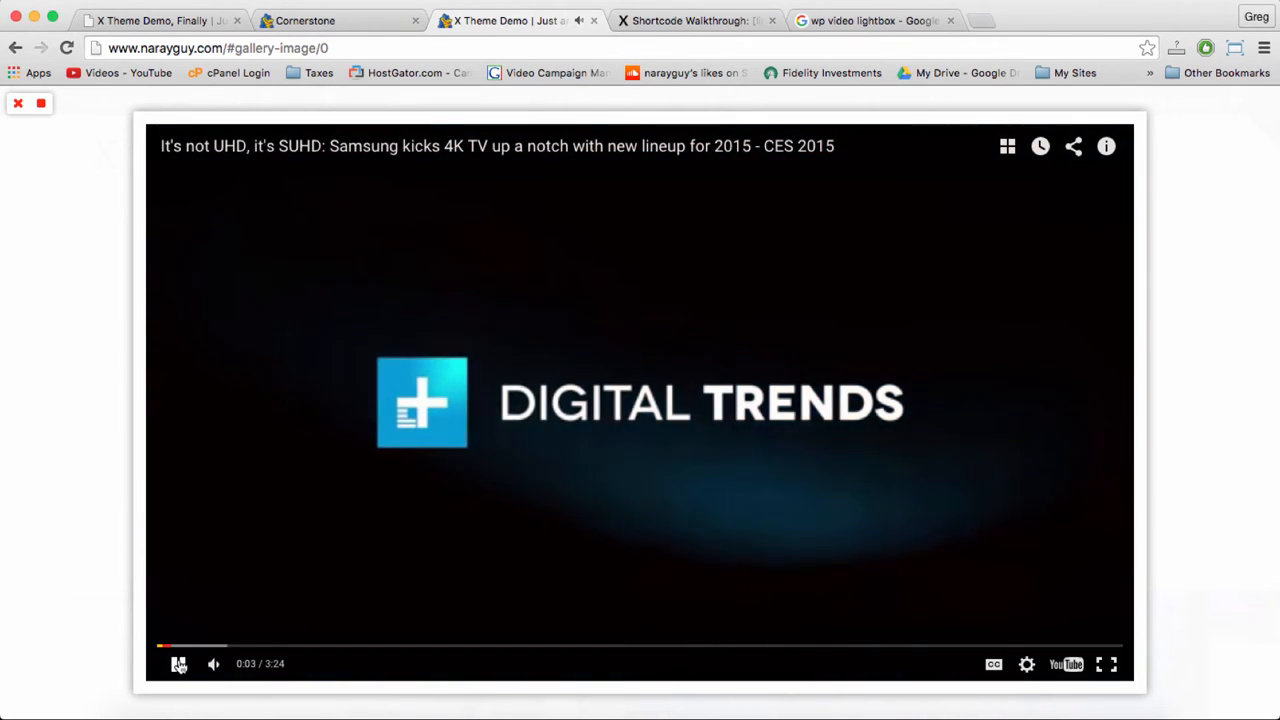
left_click(18, 104)
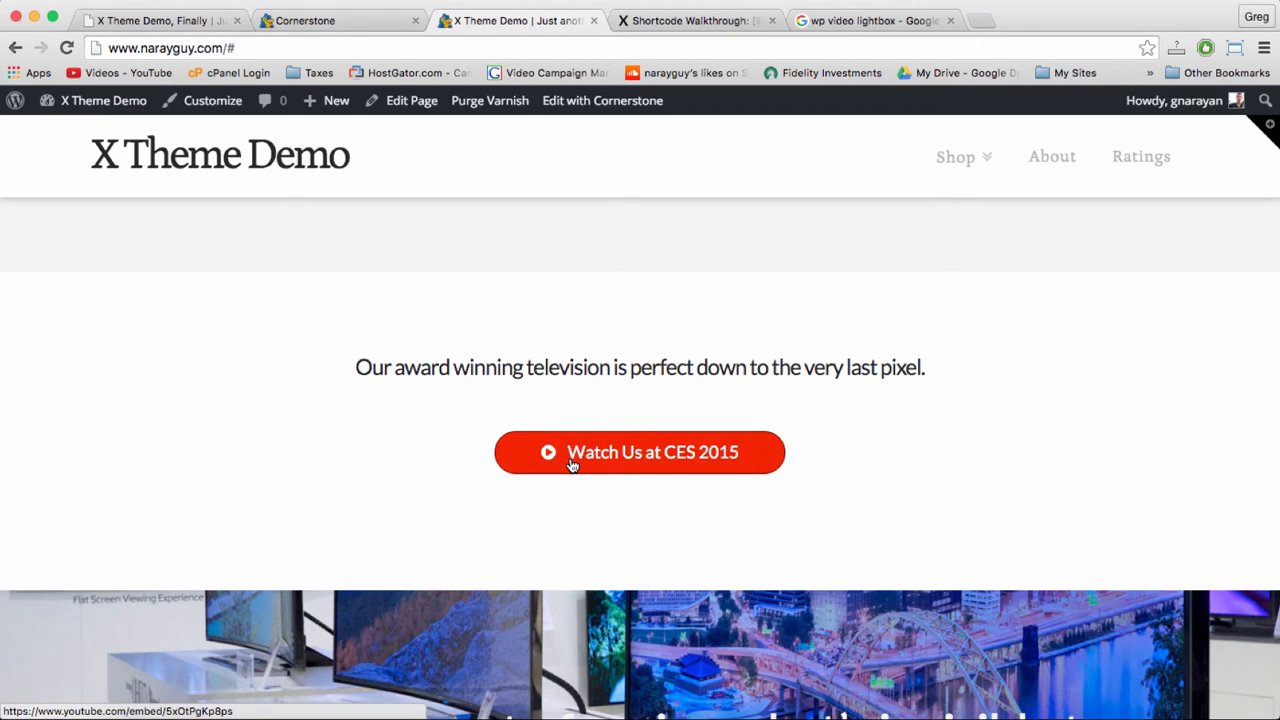
left_click(620, 460)
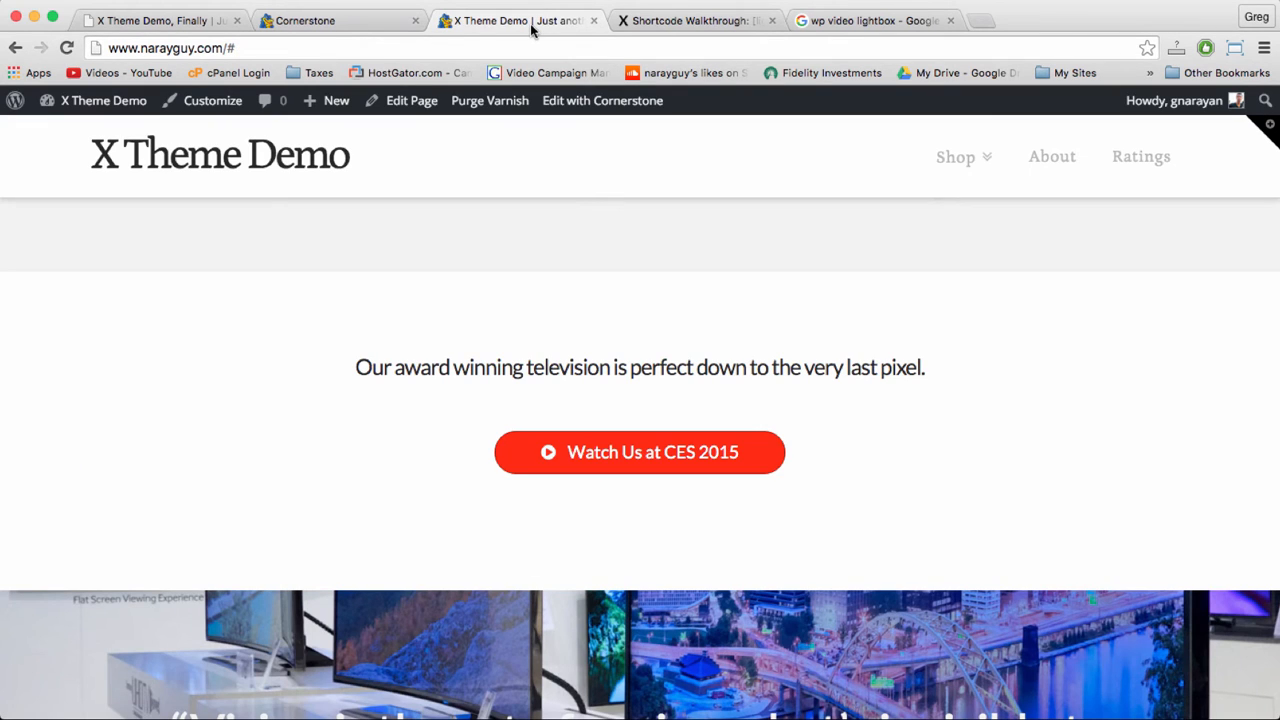
Review the lightbox shortcode walkthrough for buttons and the finished video button's shortcode in the narayguy.com Cornerstone editor
left_click(668, 21)
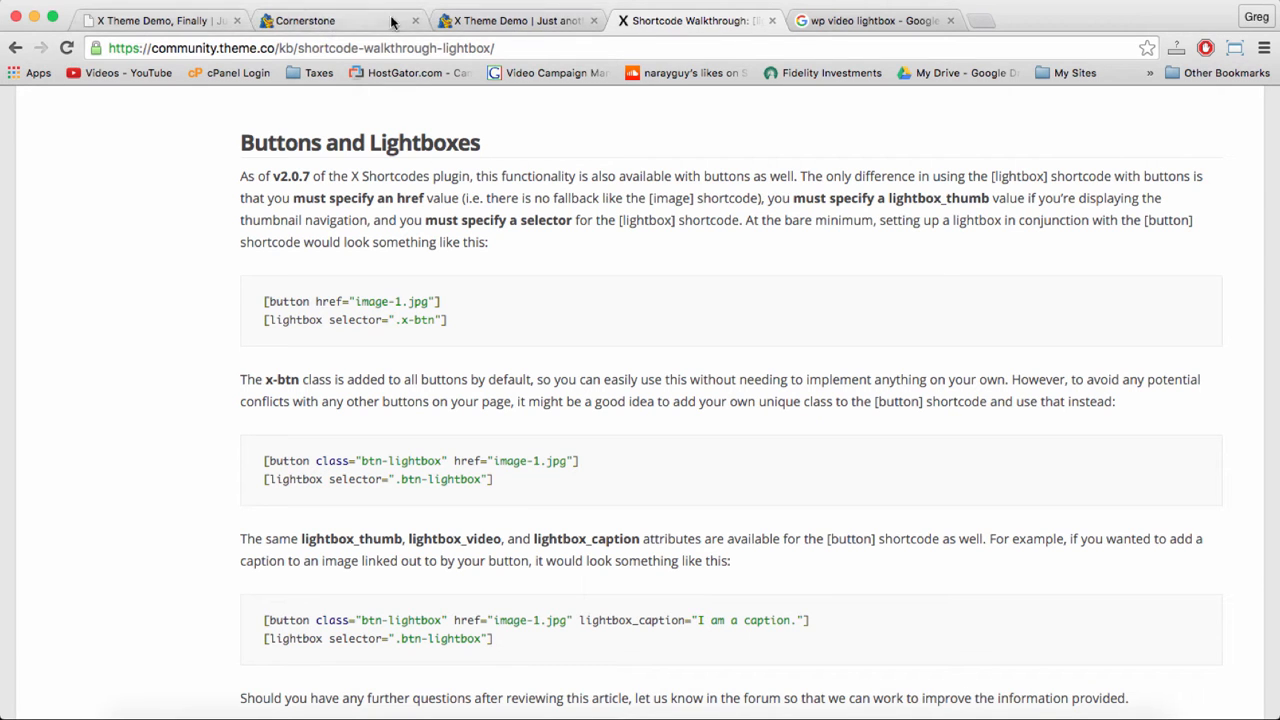
left_click(512, 21)
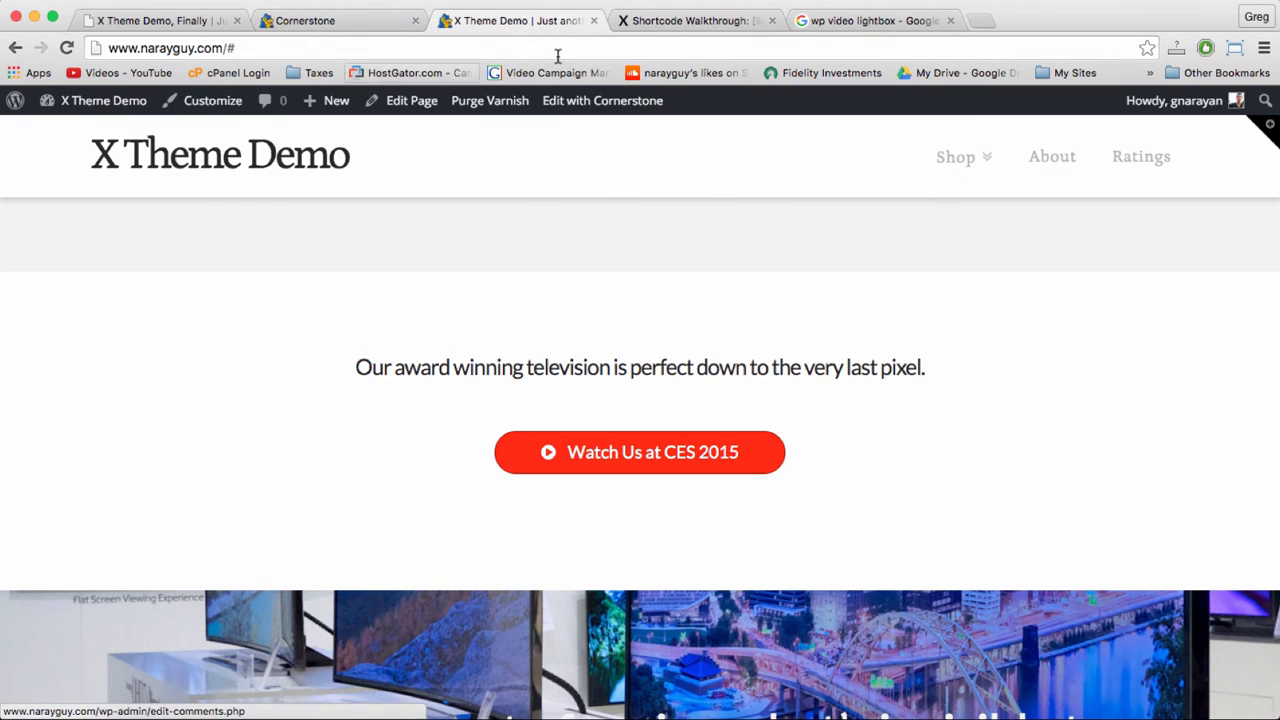
left_click(340, 21)
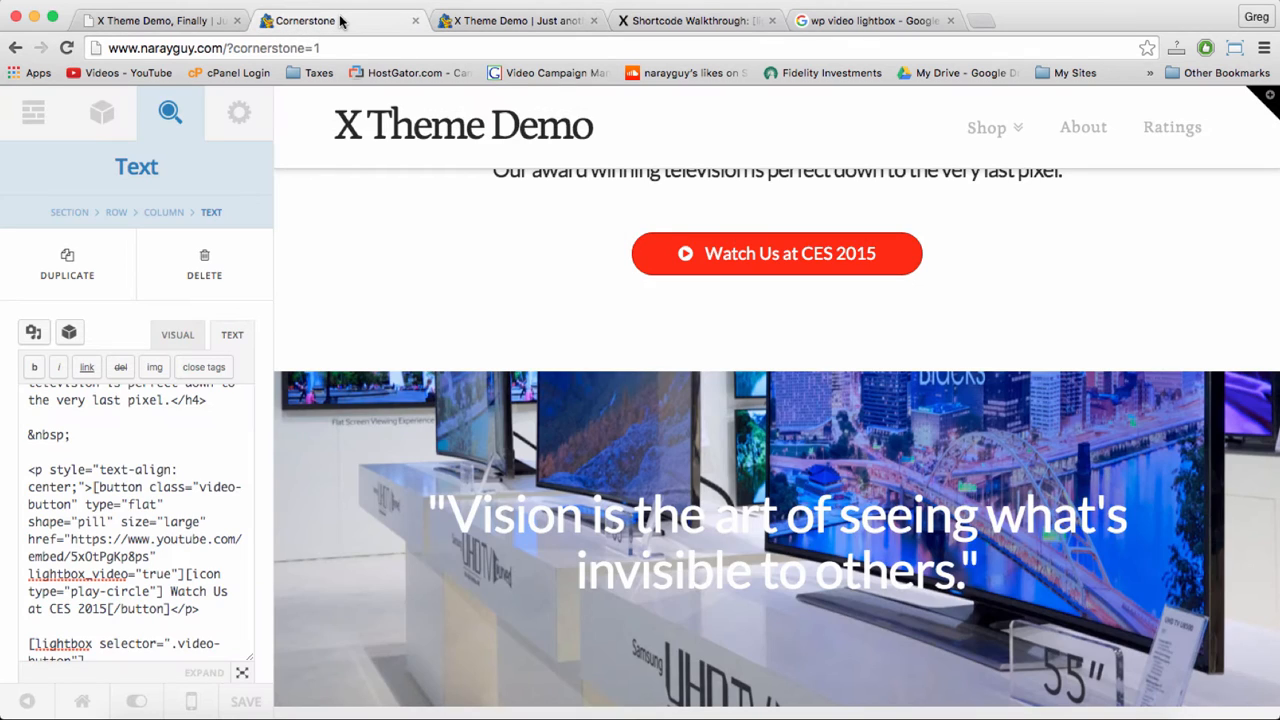
left_click(512, 20)
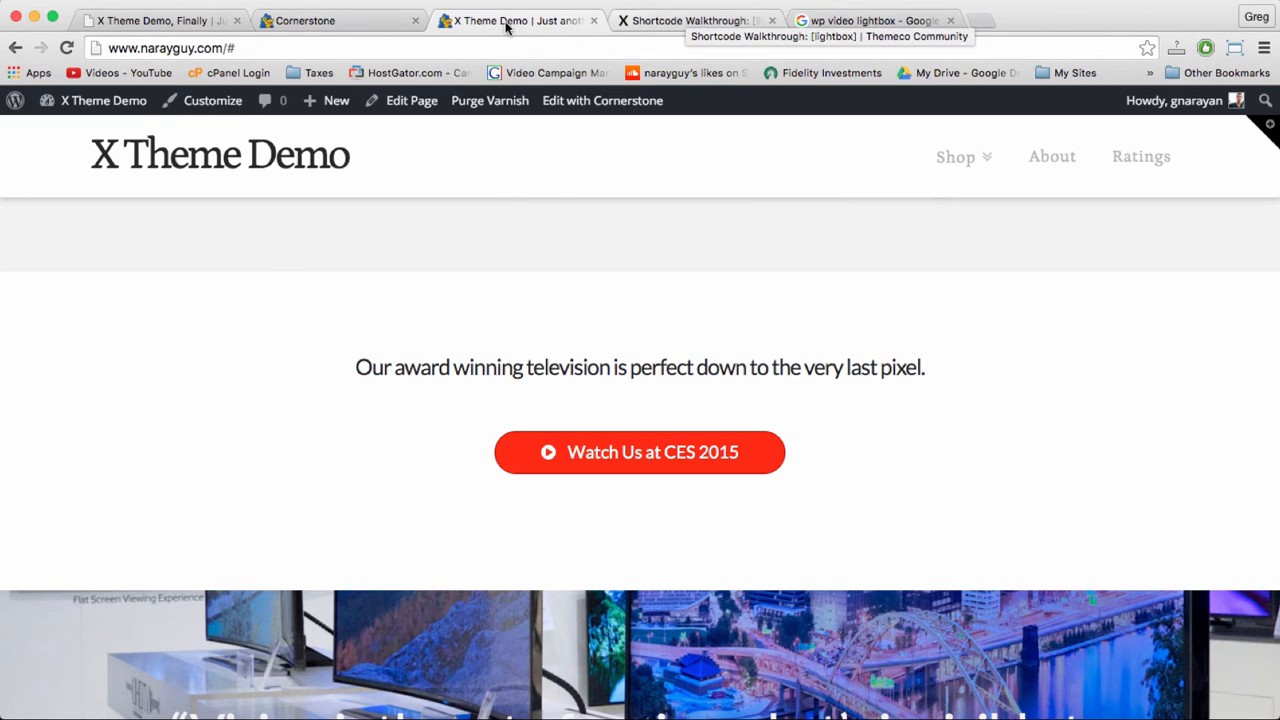
View the WP Video Lightbox plugin page on WordPress.org from the Google results
left_click(843, 20)
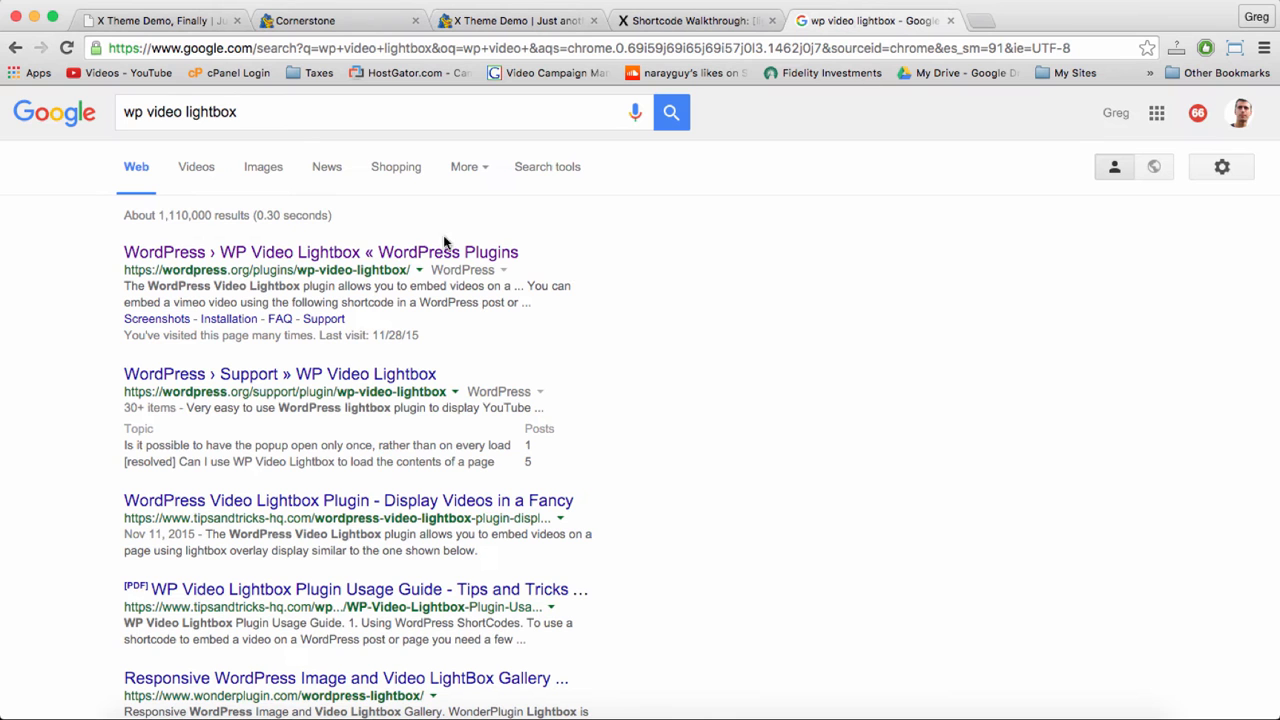
left_click(265, 253)
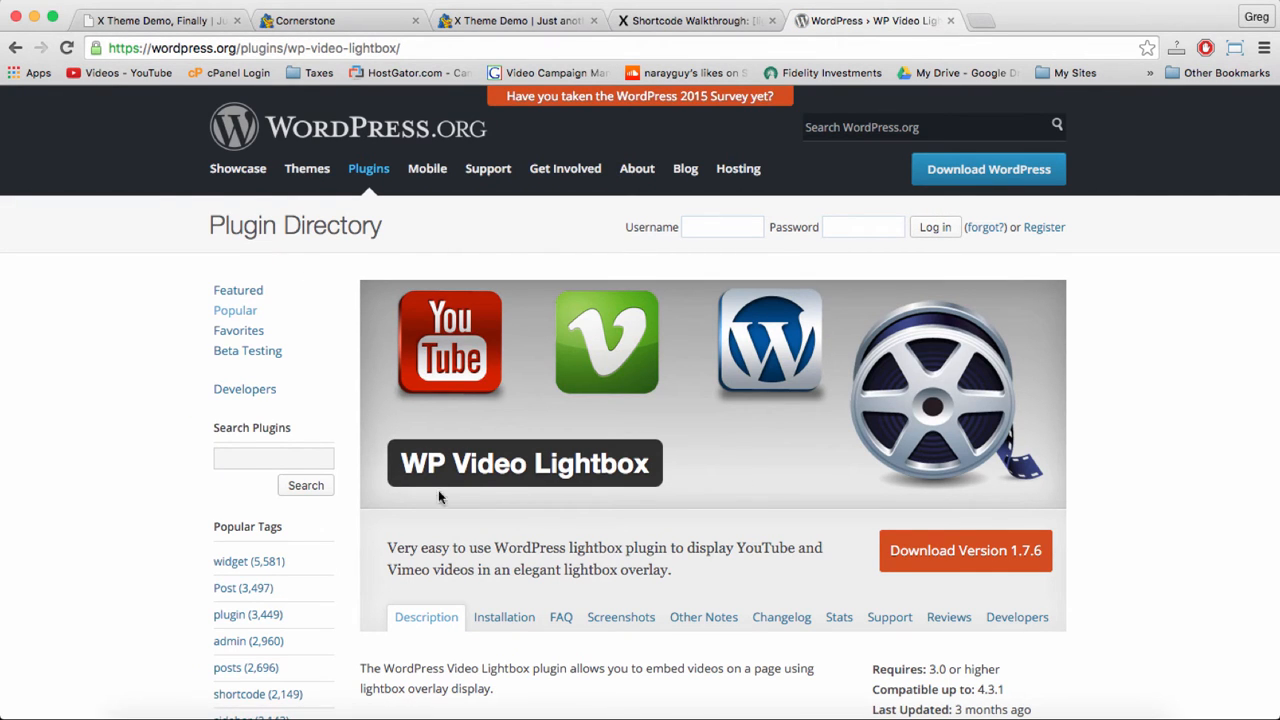
left_click(531, 22)
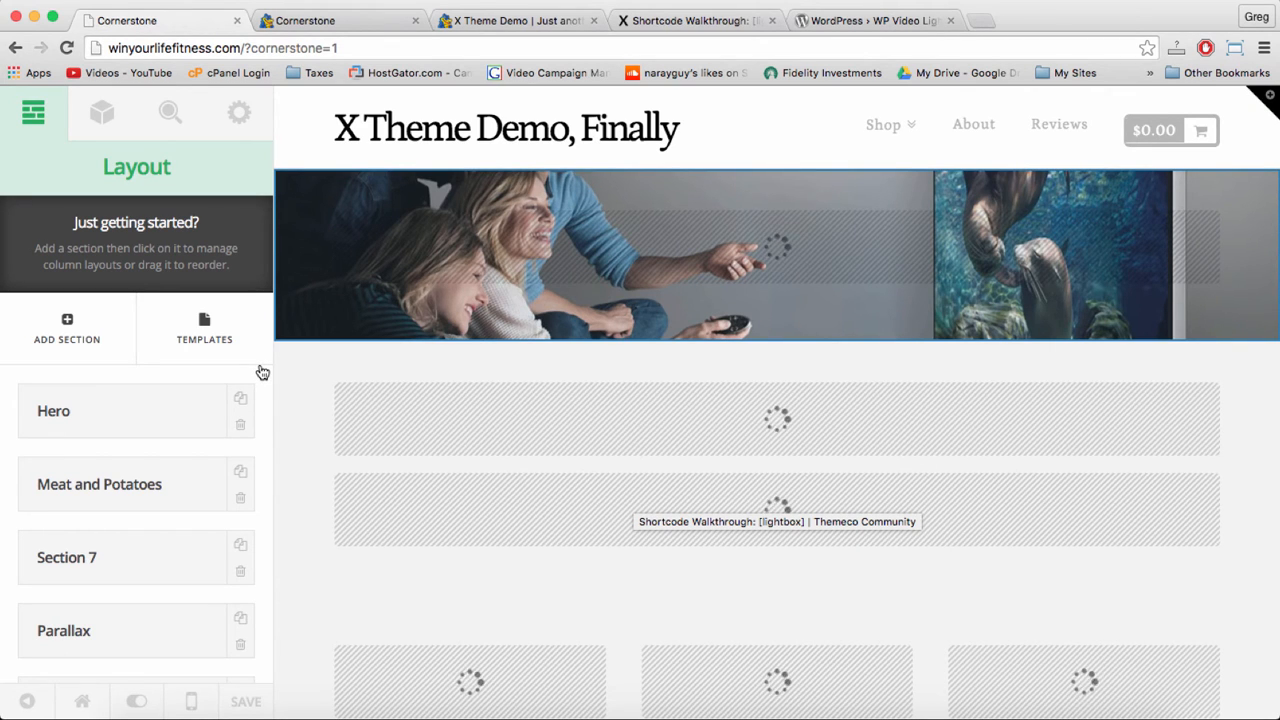
Add a new section to the winyourlifefitness.com page layout in Cornerstone
scroll(229, 437, "down", 5)
scroll(217, 409, "up", 3)
scroll(220, 411, "down", 3)
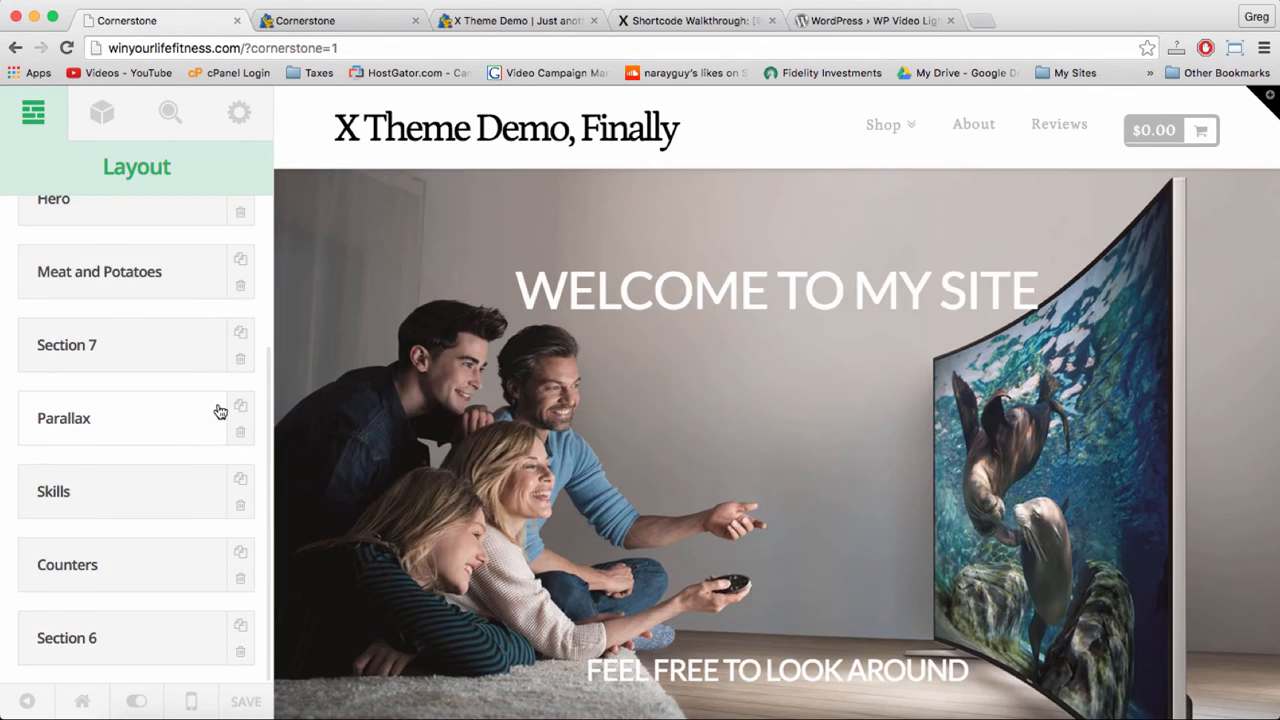
scroll(220, 411, "up", 5)
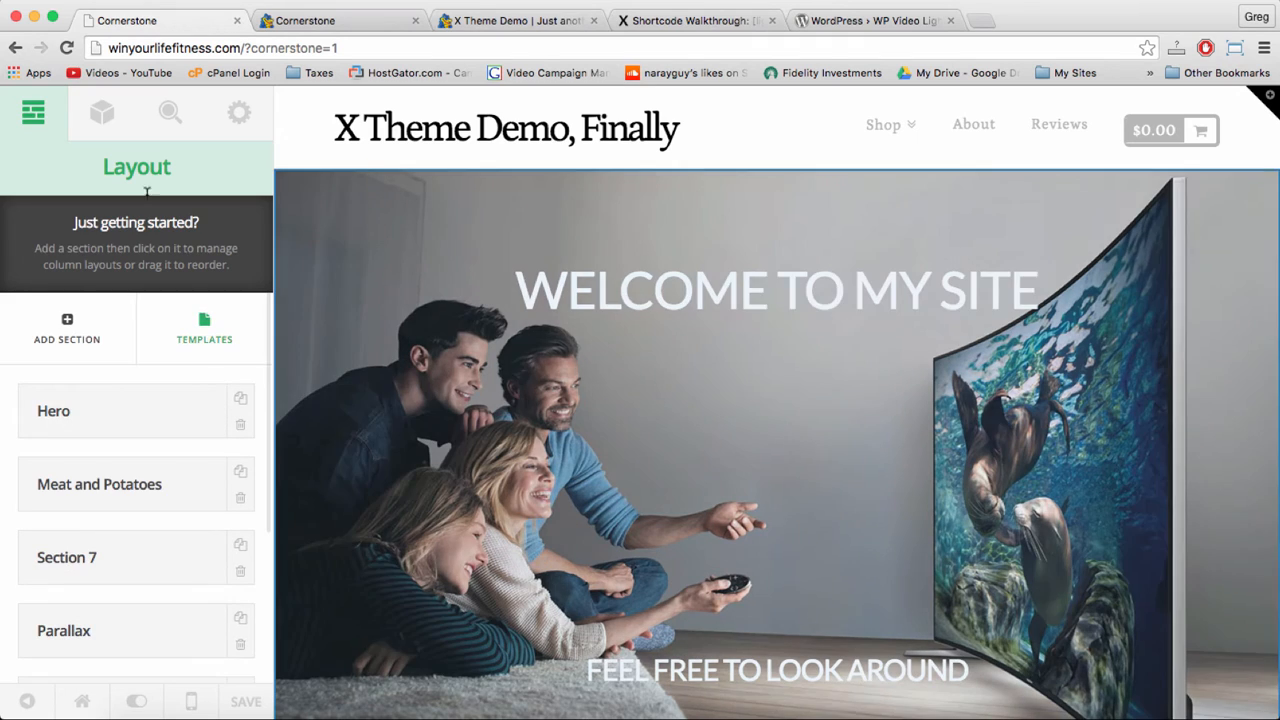
left_click(62, 313)
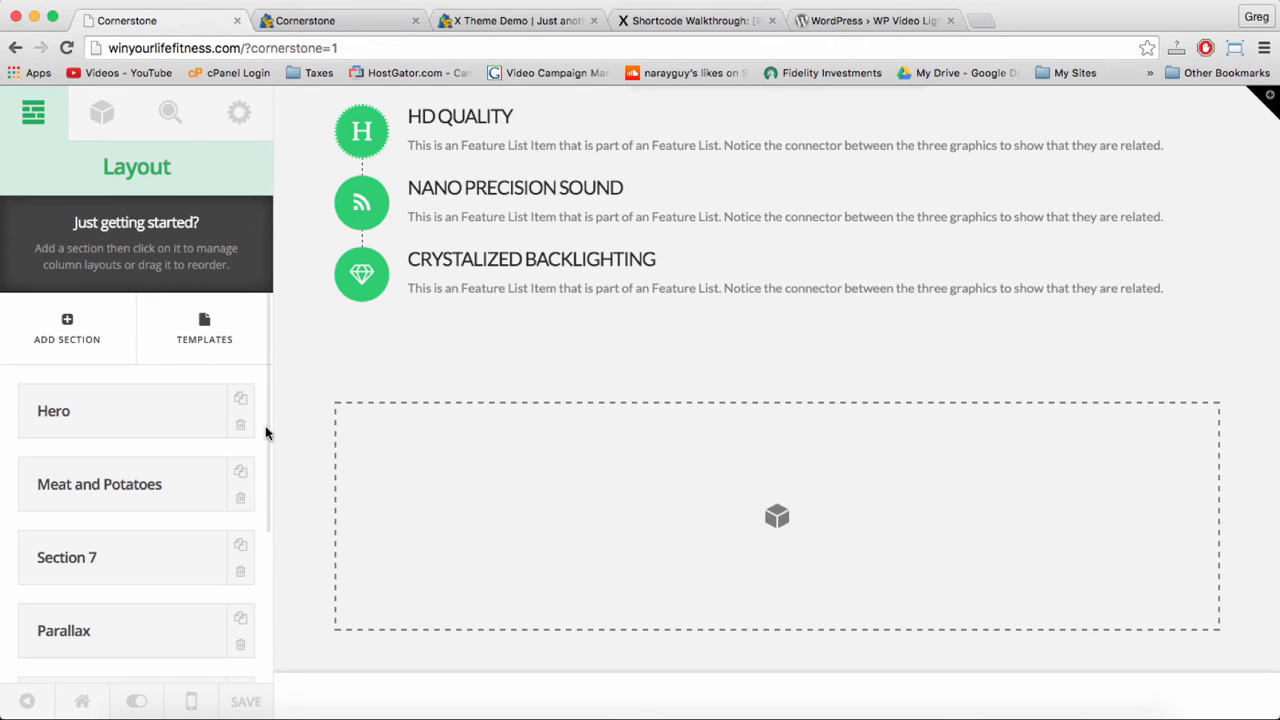
Move the new empty section up the page layout so it sits between Section 7 and Parallax
scroll(209, 501, "down", 3)
scroll(208, 500, "up", 3)
scroll(206, 497, "down", 3)
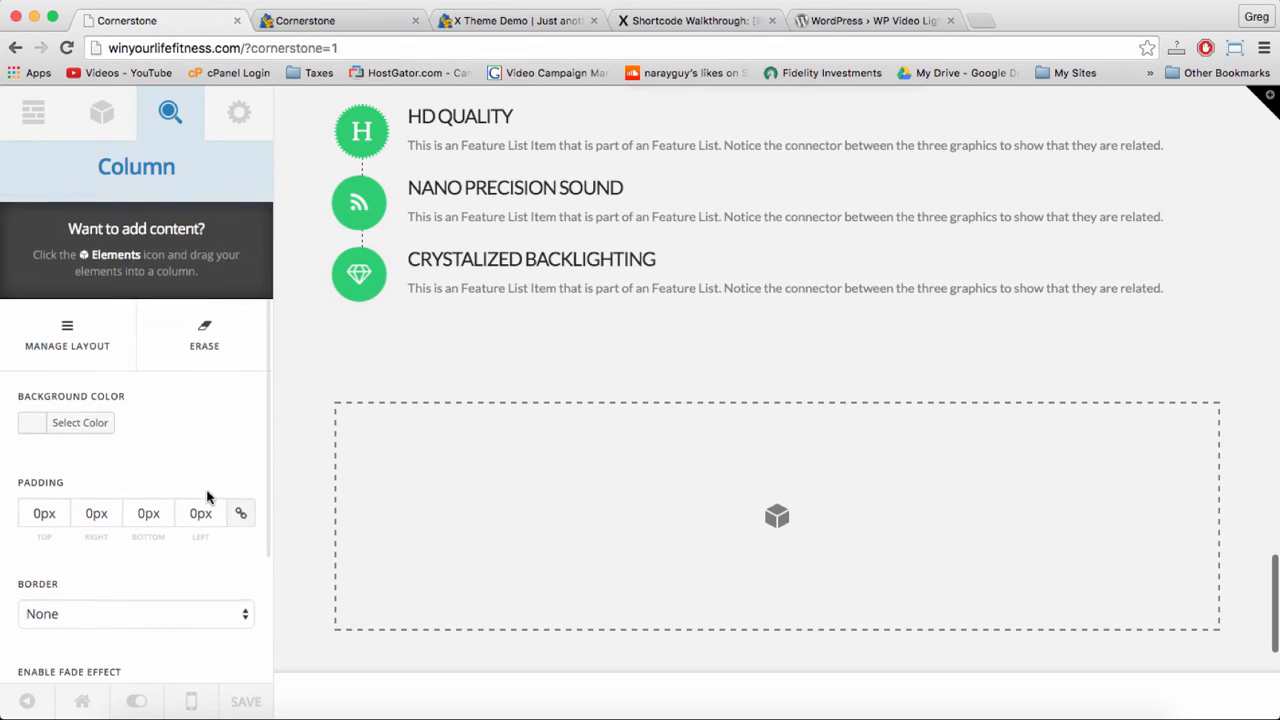
scroll(206, 497, "up", 3)
left_click(32, 118)
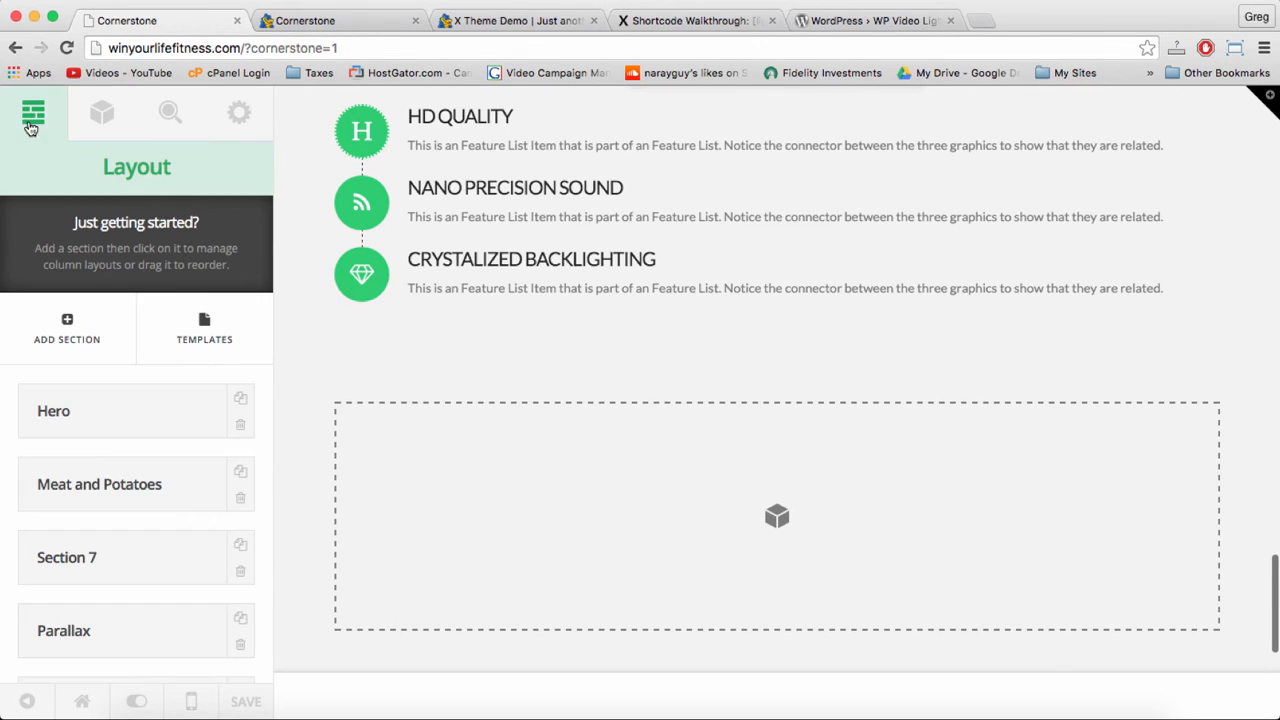
scroll(172, 434, "down", 3)
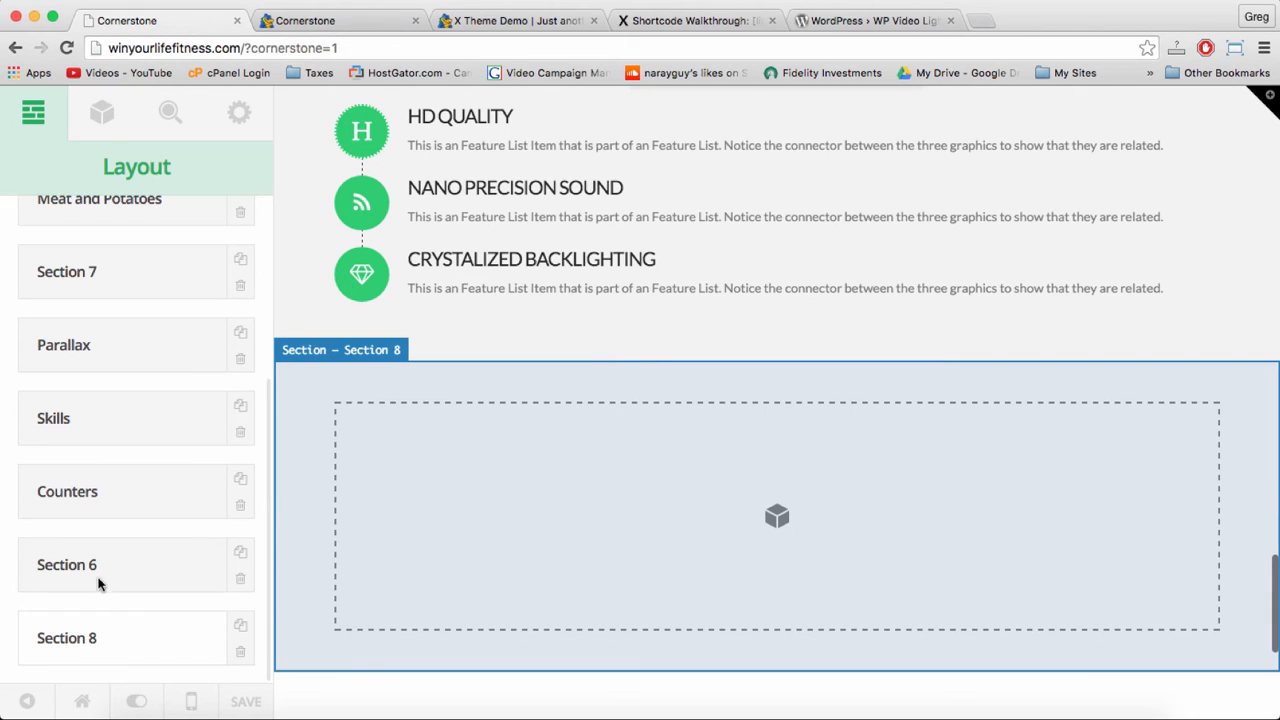
left_click_drag(98, 584, 105, 424)
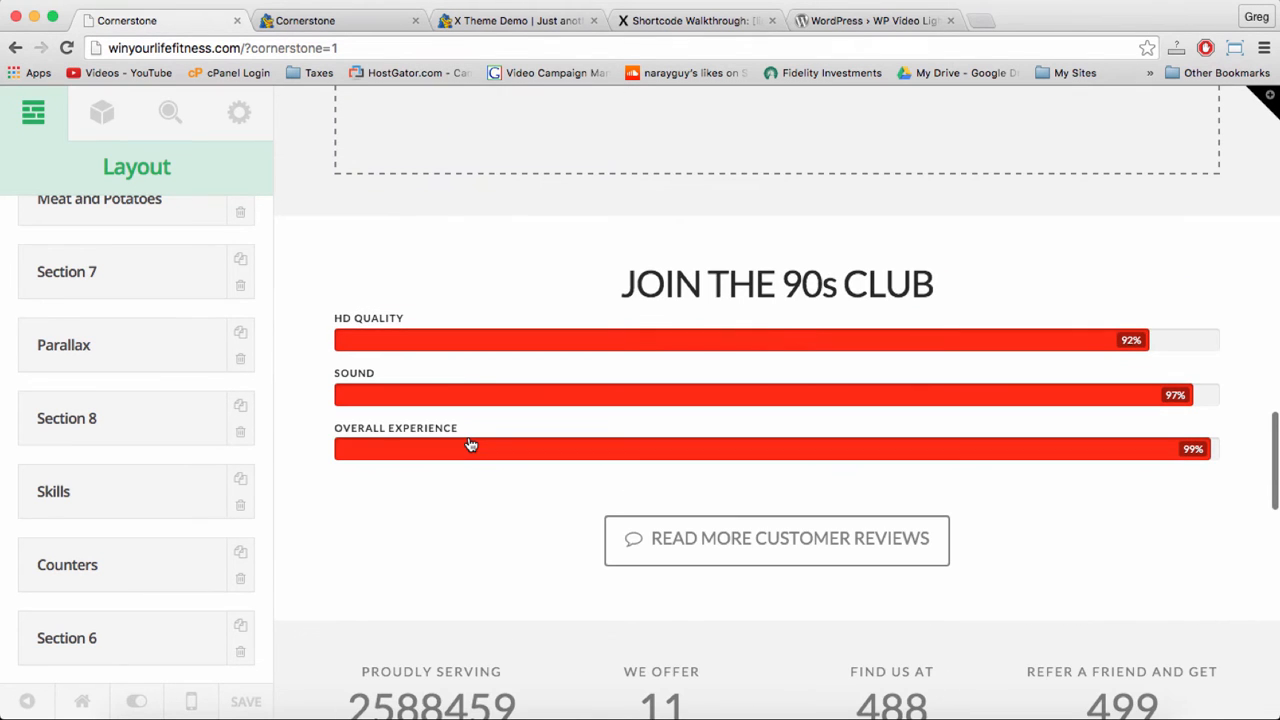
scroll(470, 445, "up", 7)
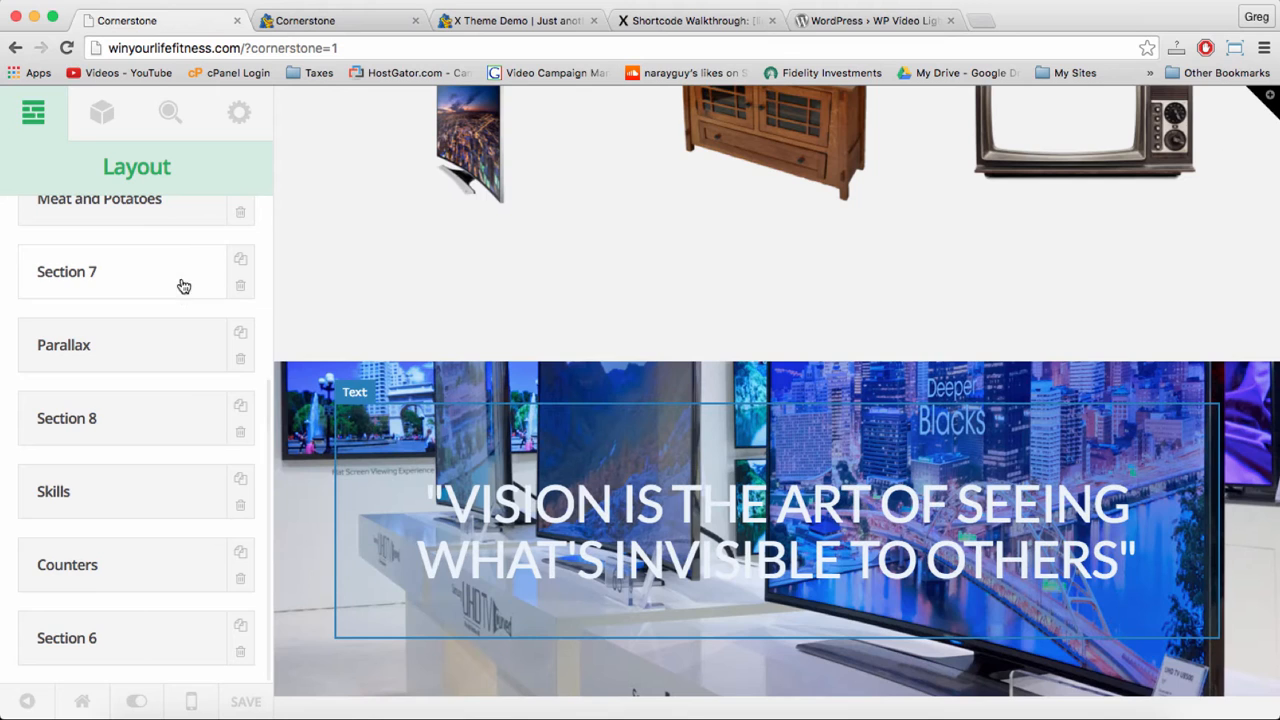
left_click_drag(128, 397, 150, 336)
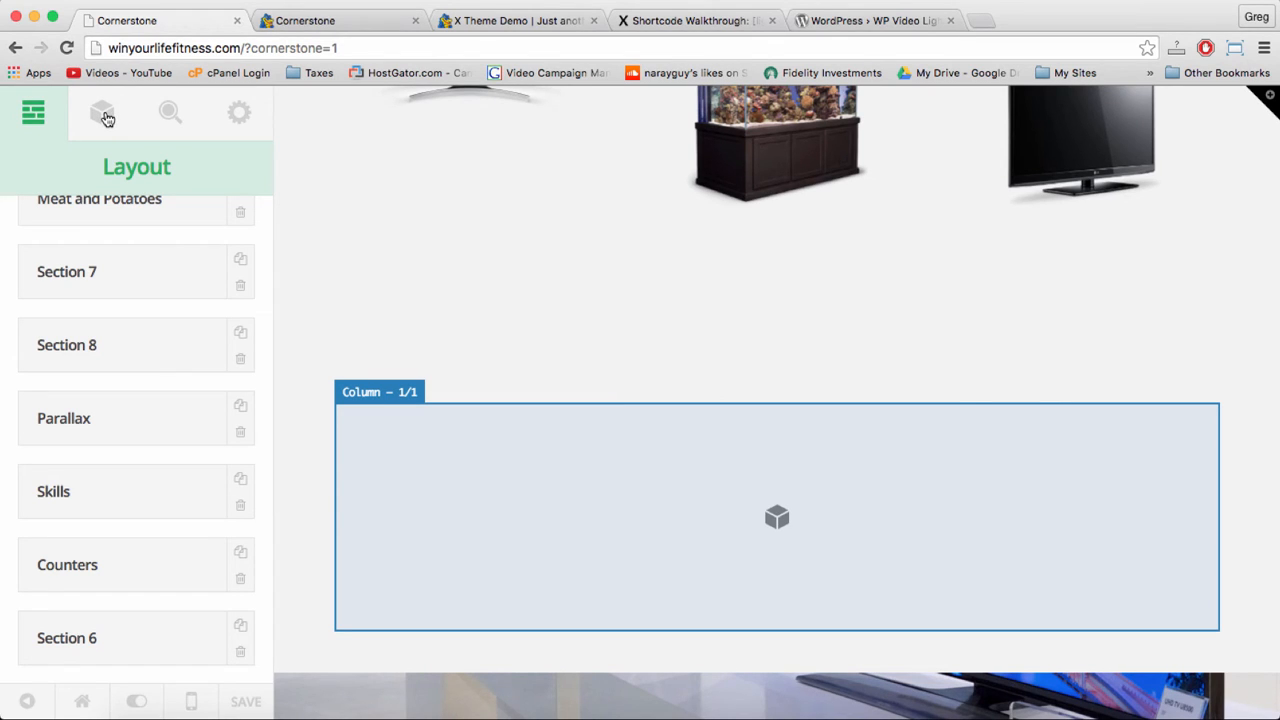
Add a Text element to the new section's empty column and open its settings
left_click(105, 115)
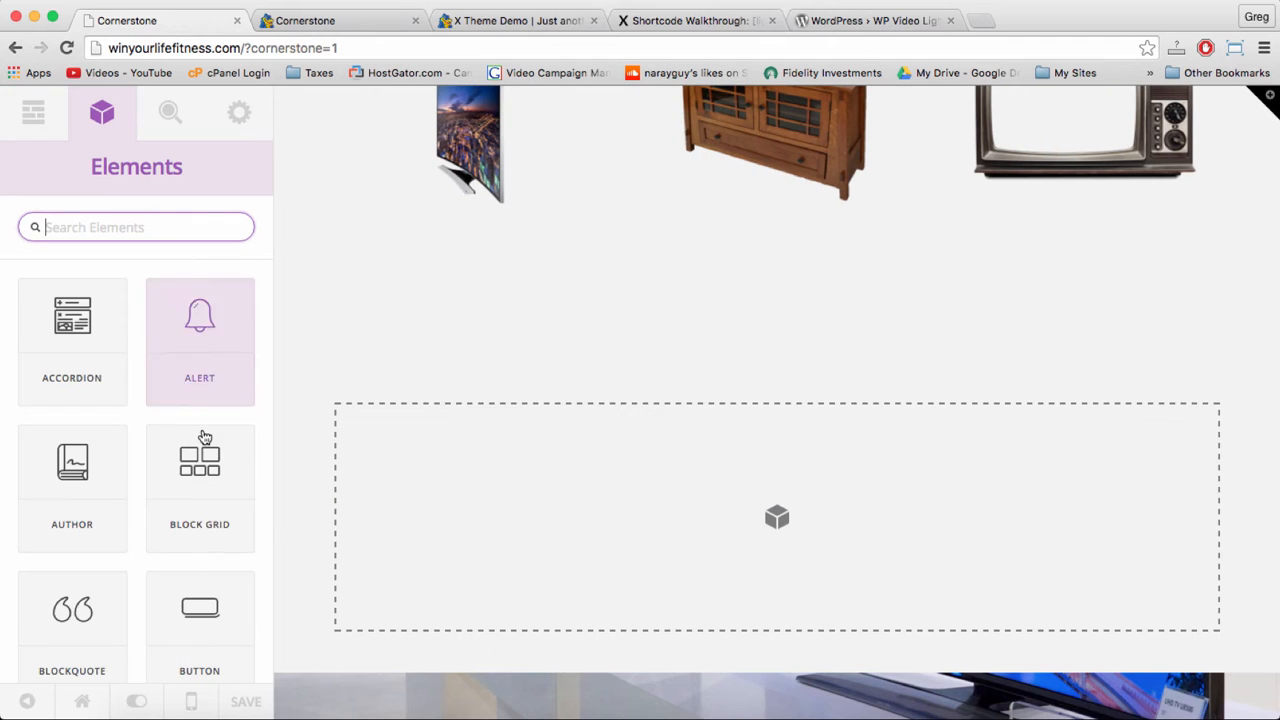
scroll(204, 420, "down", 4)
scroll(205, 440, "down", 10)
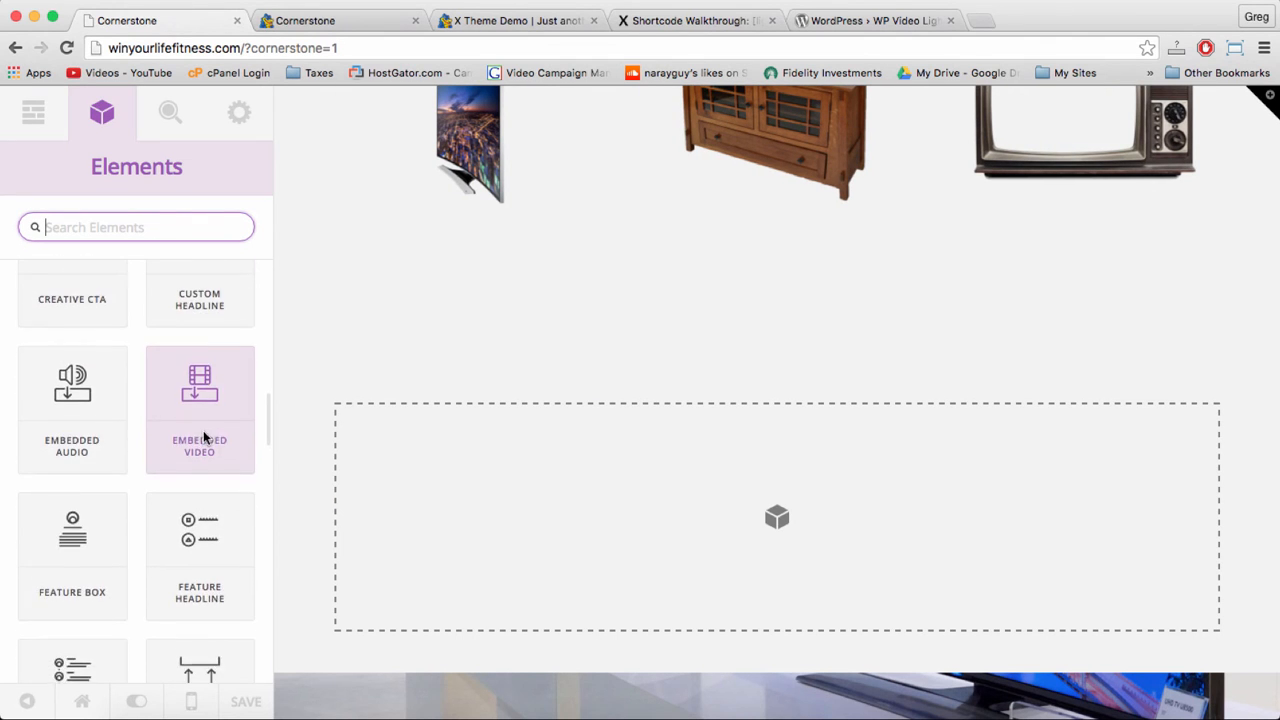
scroll(203, 438, "down", 8)
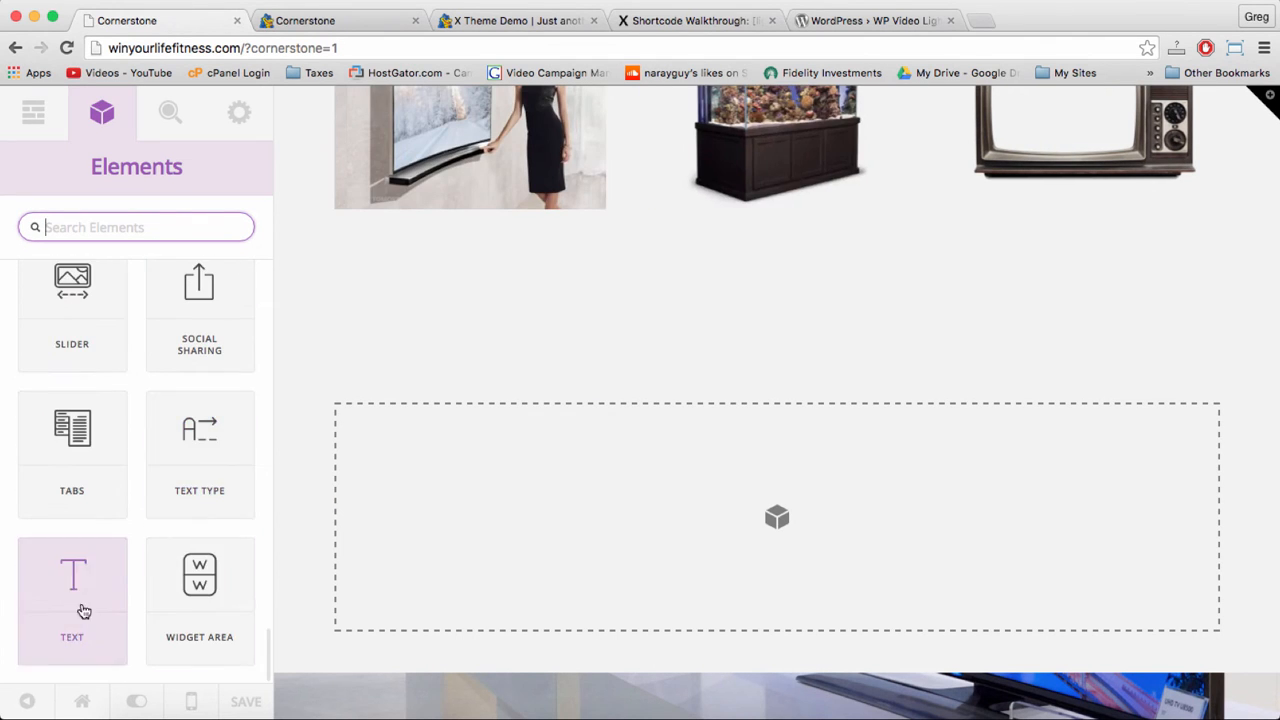
left_click(74, 596)
left_click_drag(74, 596, 337, 520)
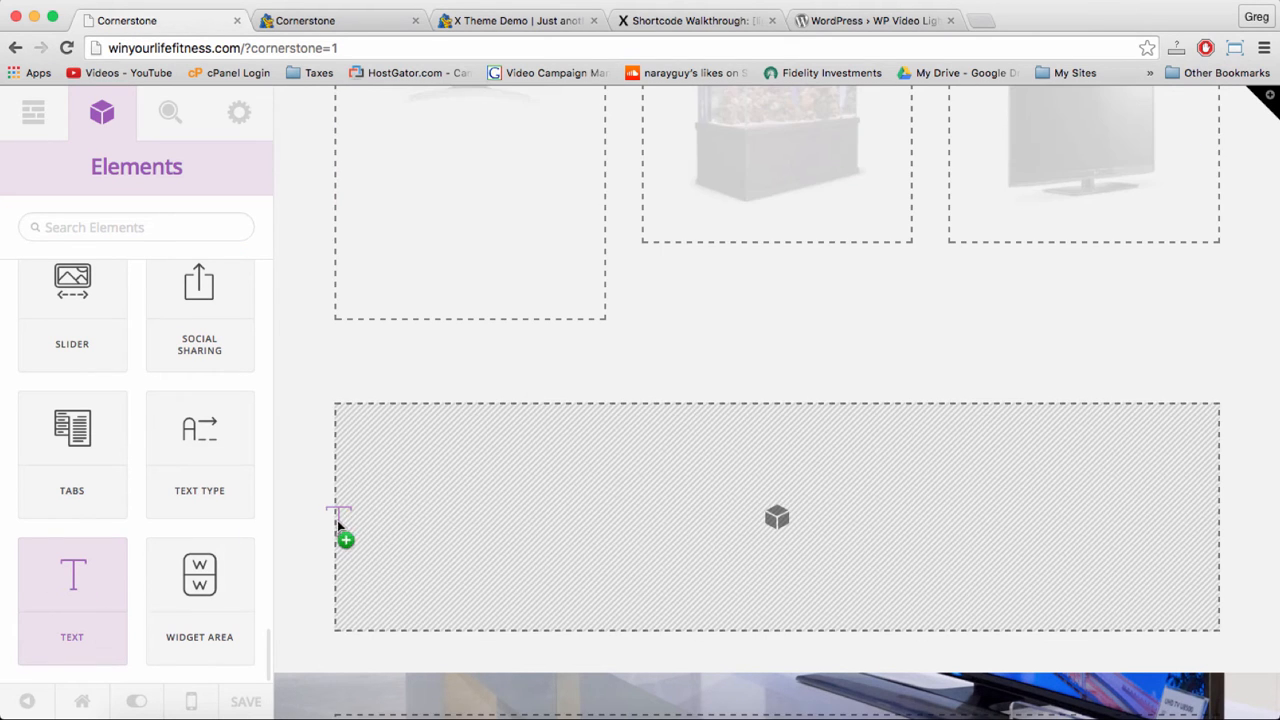
left_click_drag(485, 479, 485, 479)
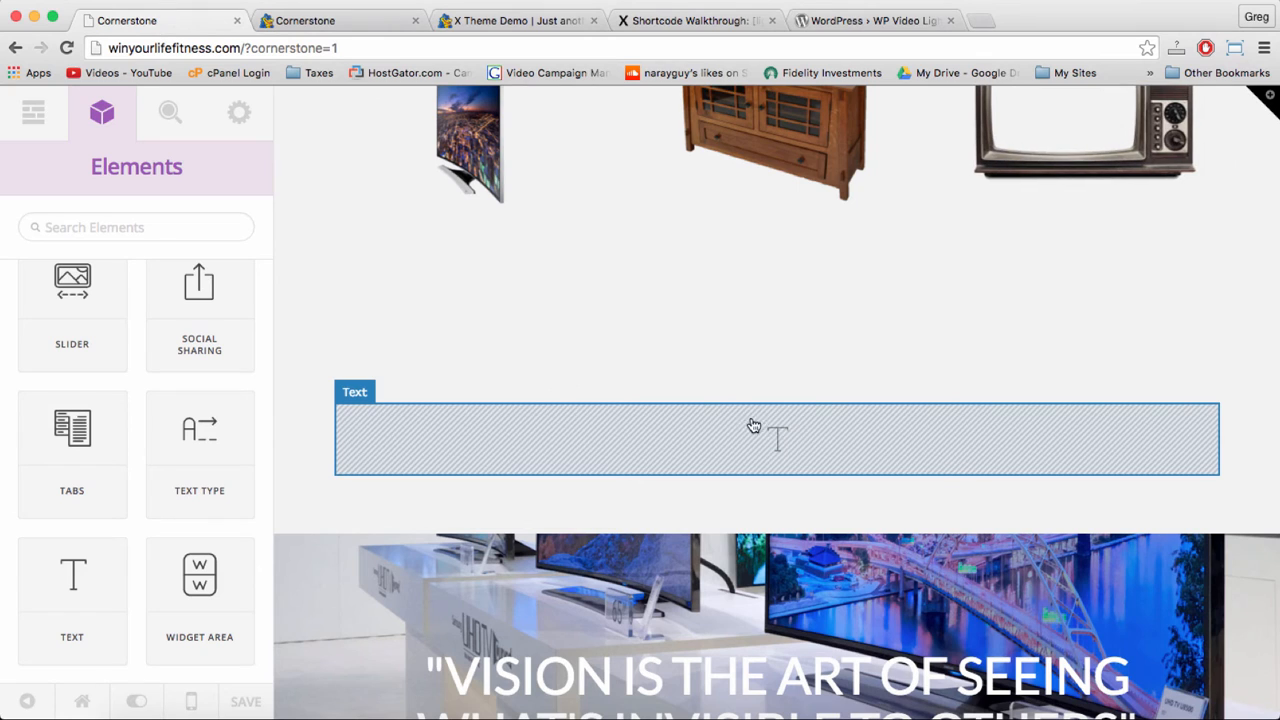
left_click(777, 442)
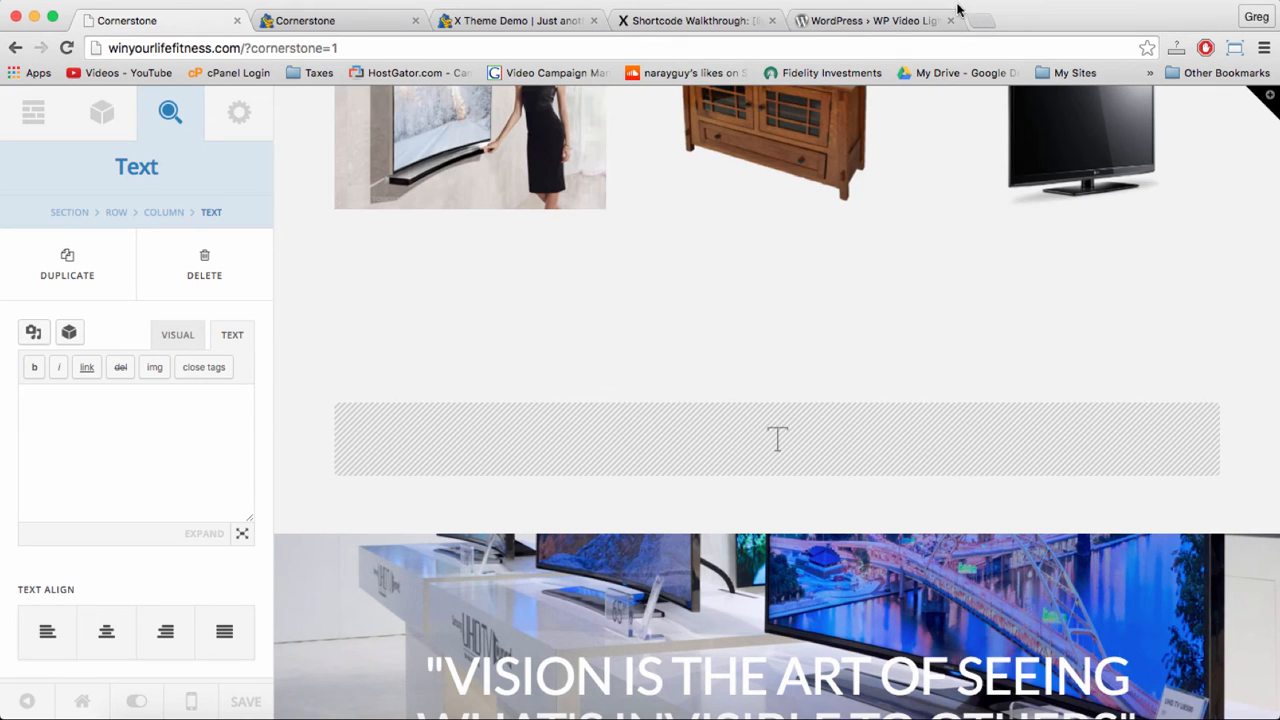
Search Google in a new tab for "button shortcodes x theme" and open the Buttons | Integrity - X result
left_click(983, 22)
type("but")
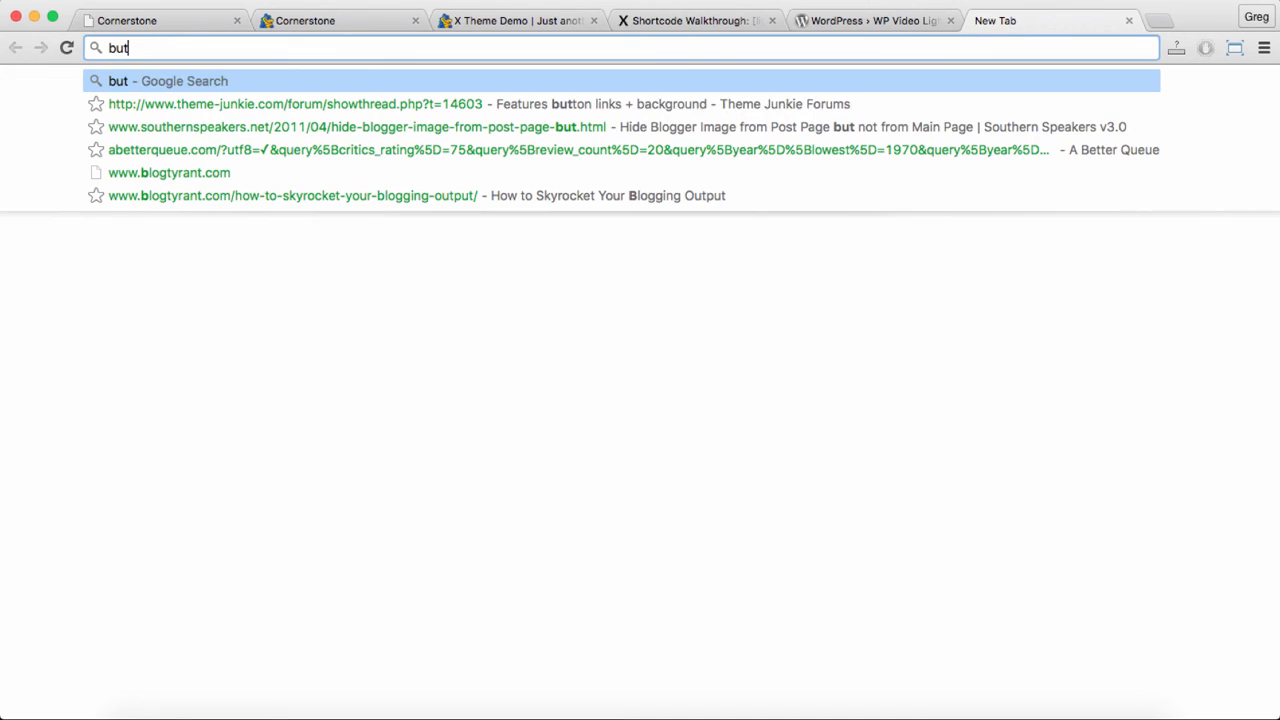
type("ton shortcodes x theem")
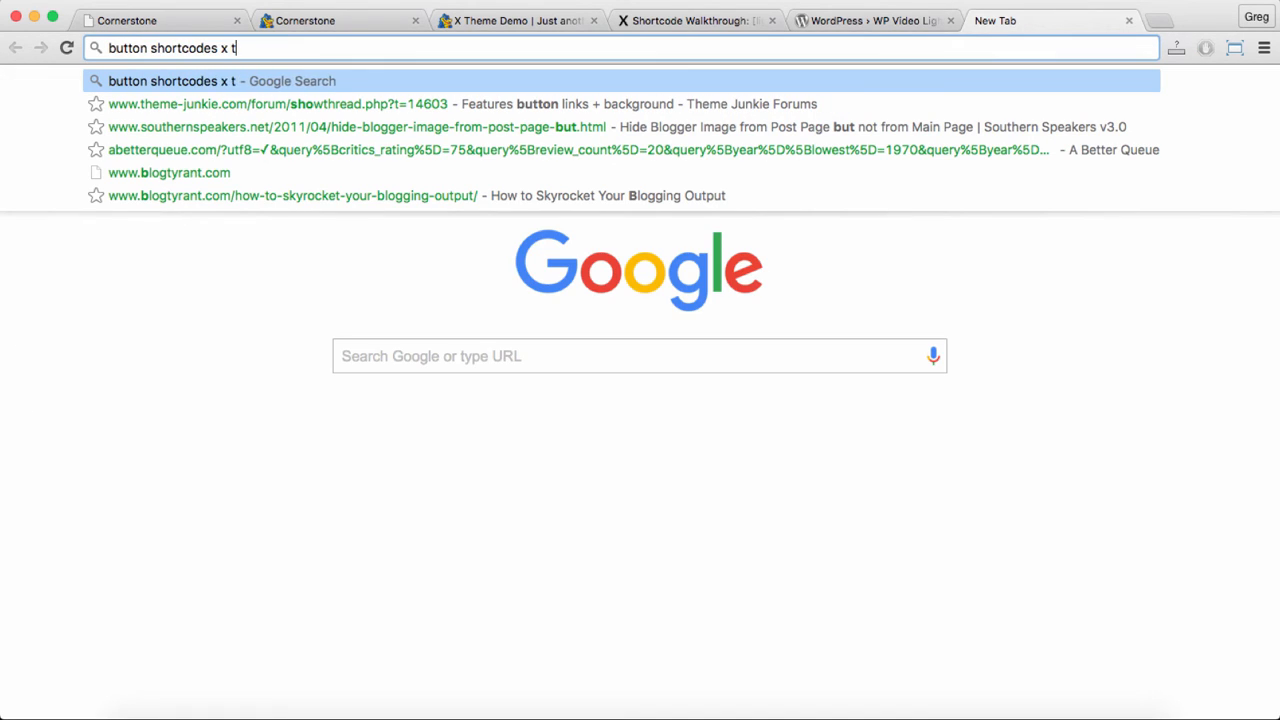
key("BackSpace")
key("BackSpace")
type("me")
key("Return")
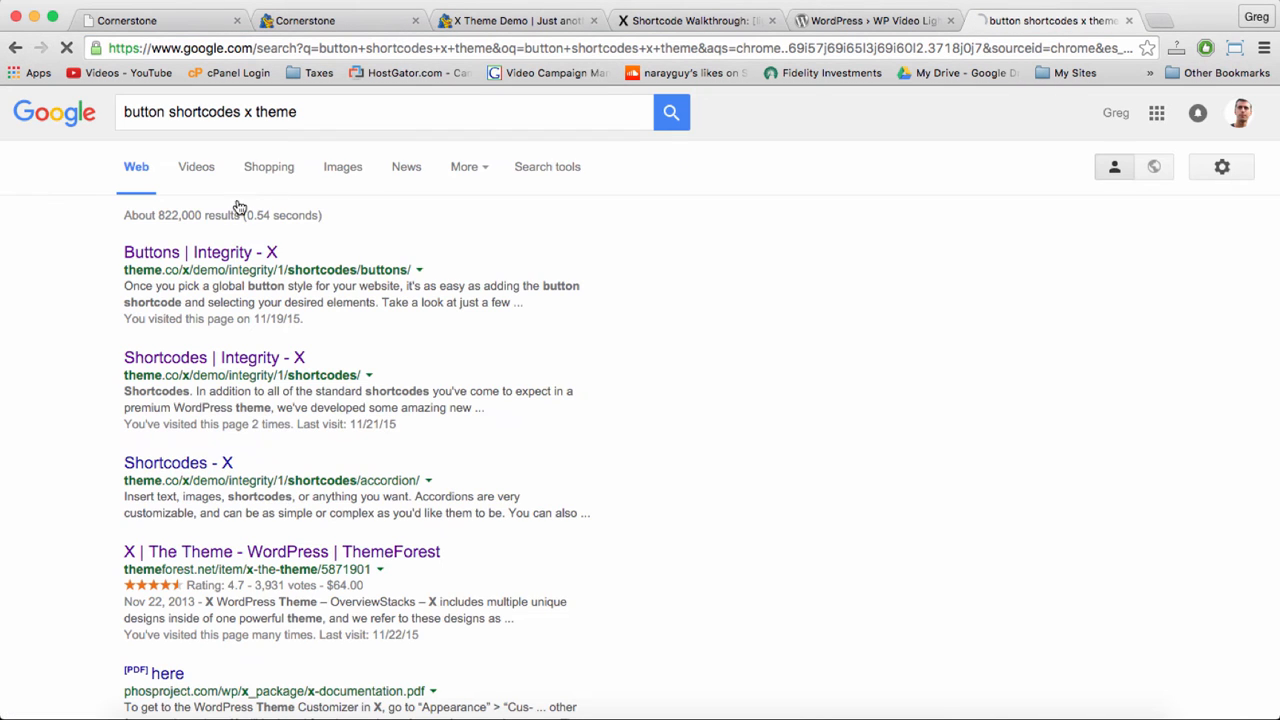
left_click(207, 256)
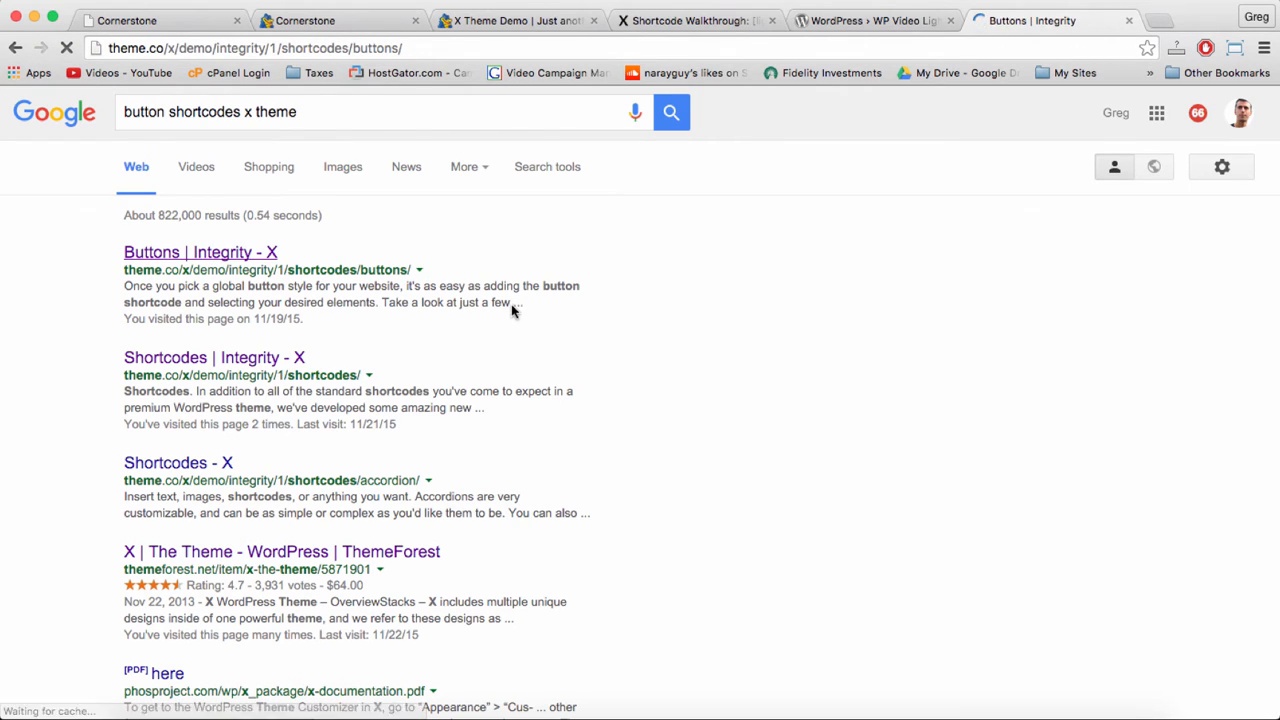
Copy the x-large Flat Pill button shortcode with the magic icon from the Integrity Buttons page
scroll(511, 312, "down", 10)
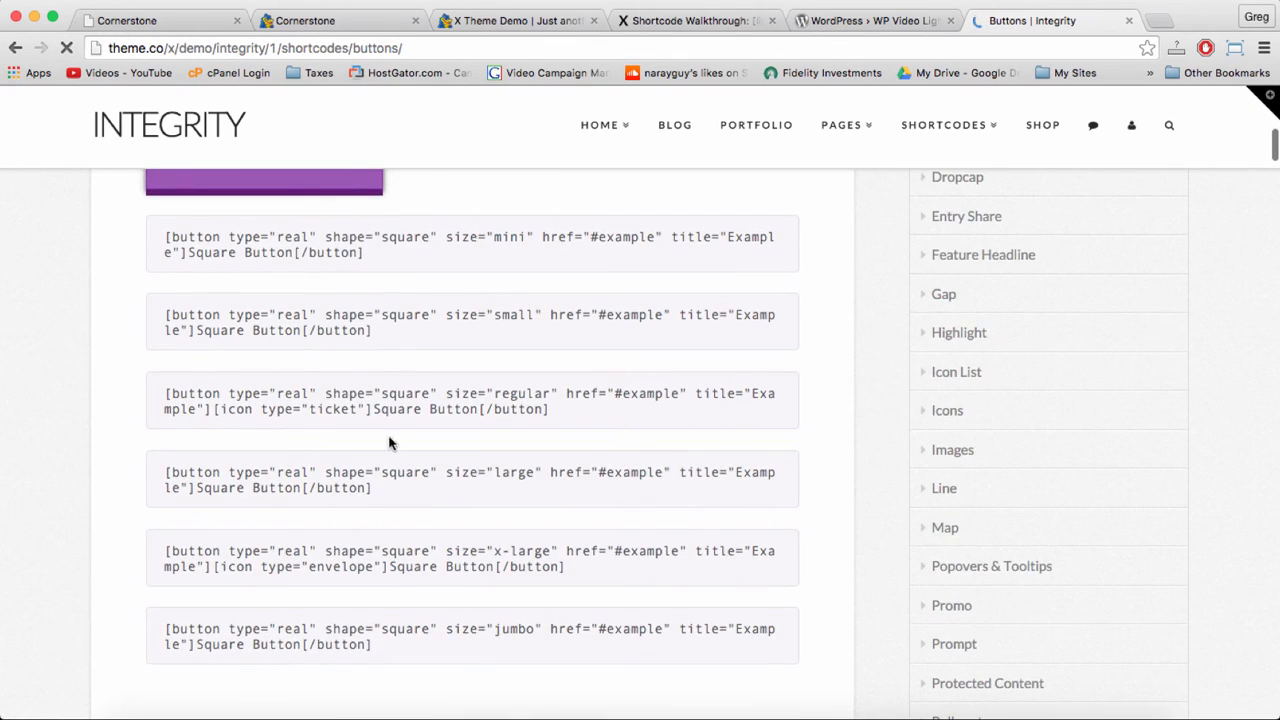
scroll(429, 471, "down", 9)
scroll(429, 479, "down", 15)
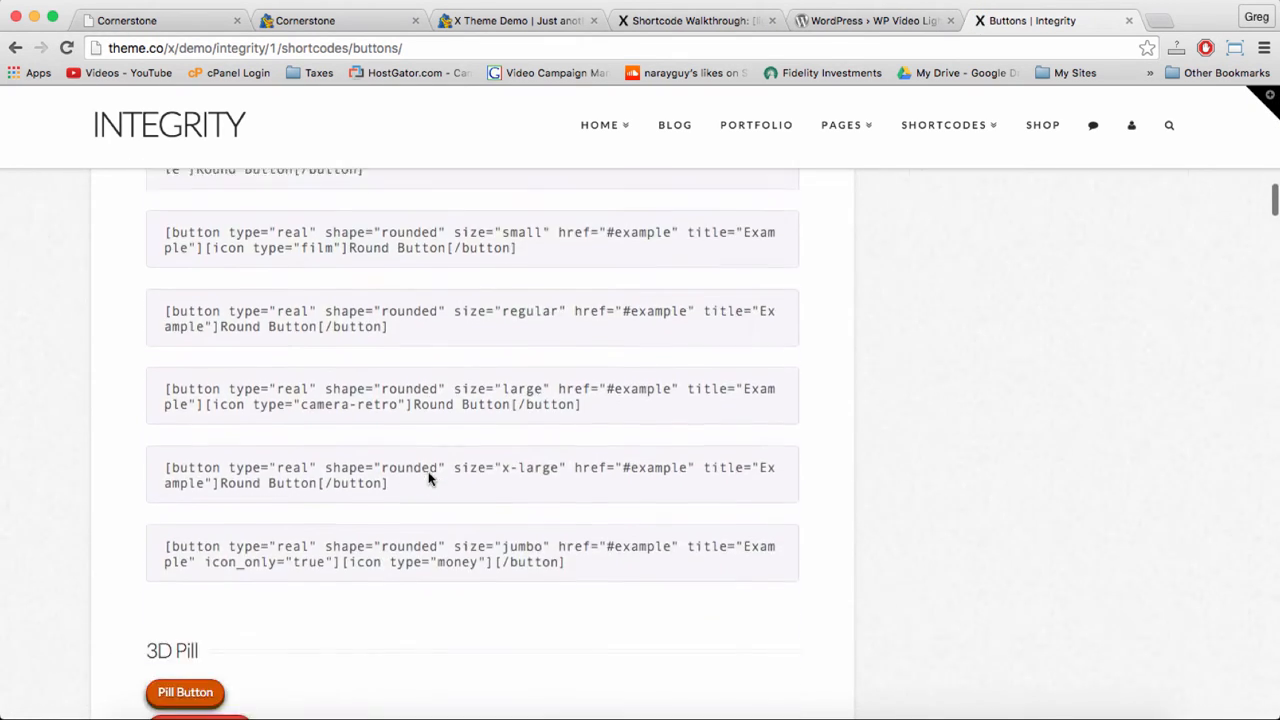
scroll(429, 479, "down", 18)
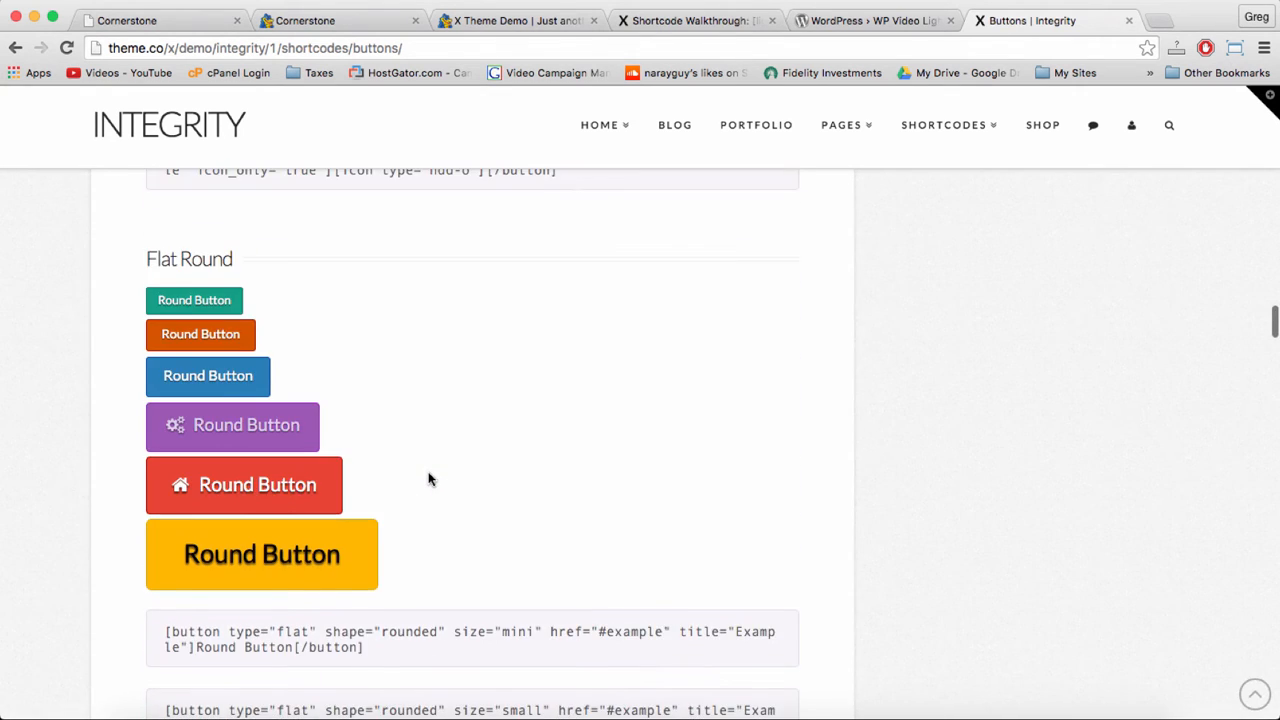
scroll(429, 479, "up", 3)
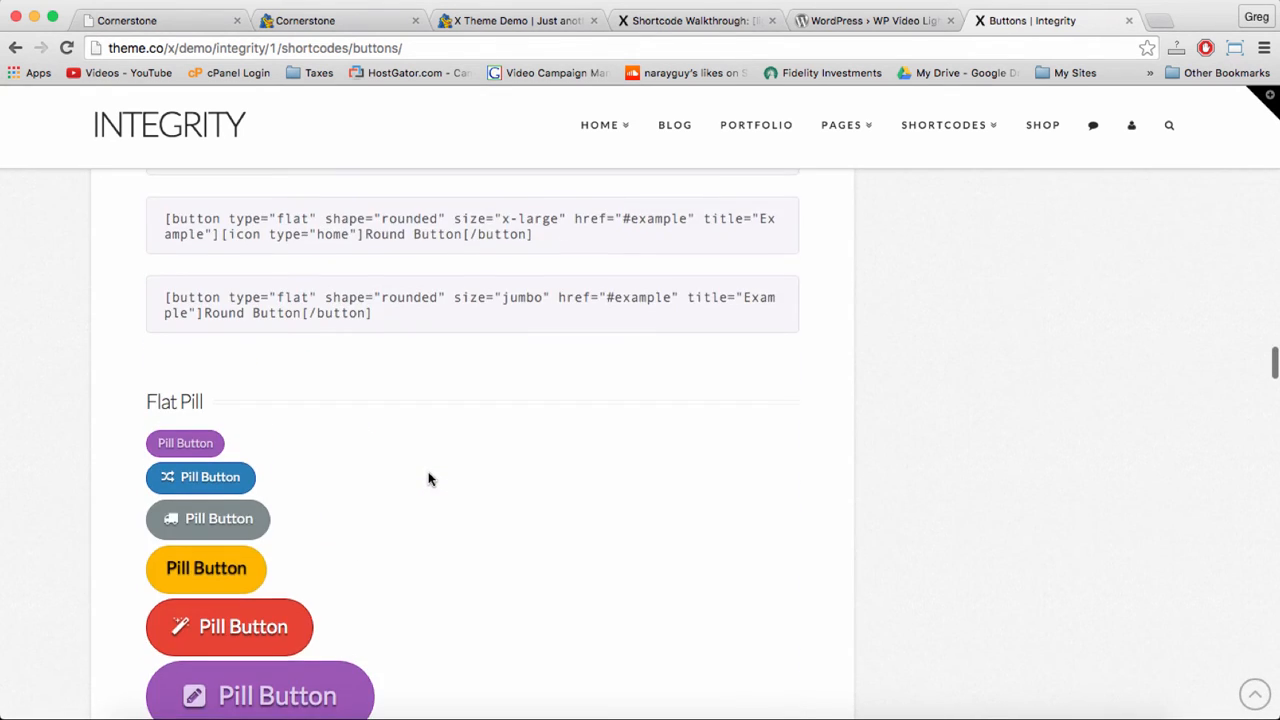
scroll(429, 479, "down", 6)
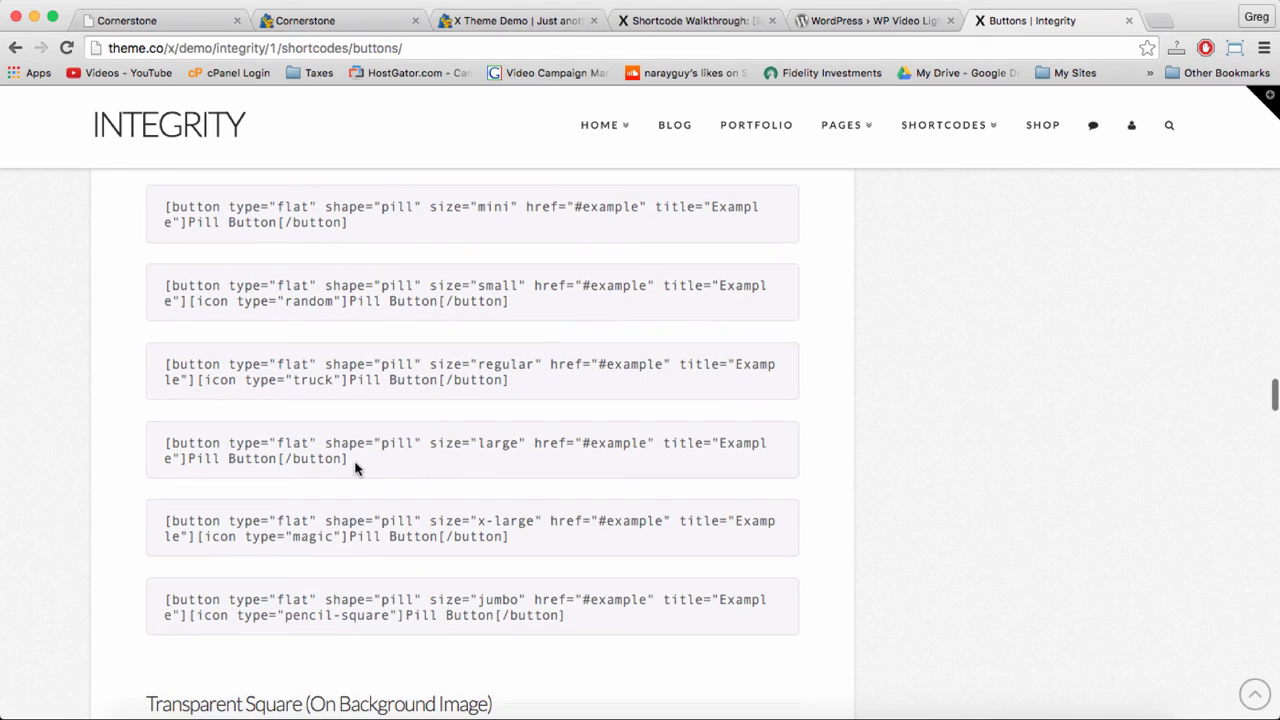
left_click_drag(540, 548, 344, 536)
triple_click(229, 531)
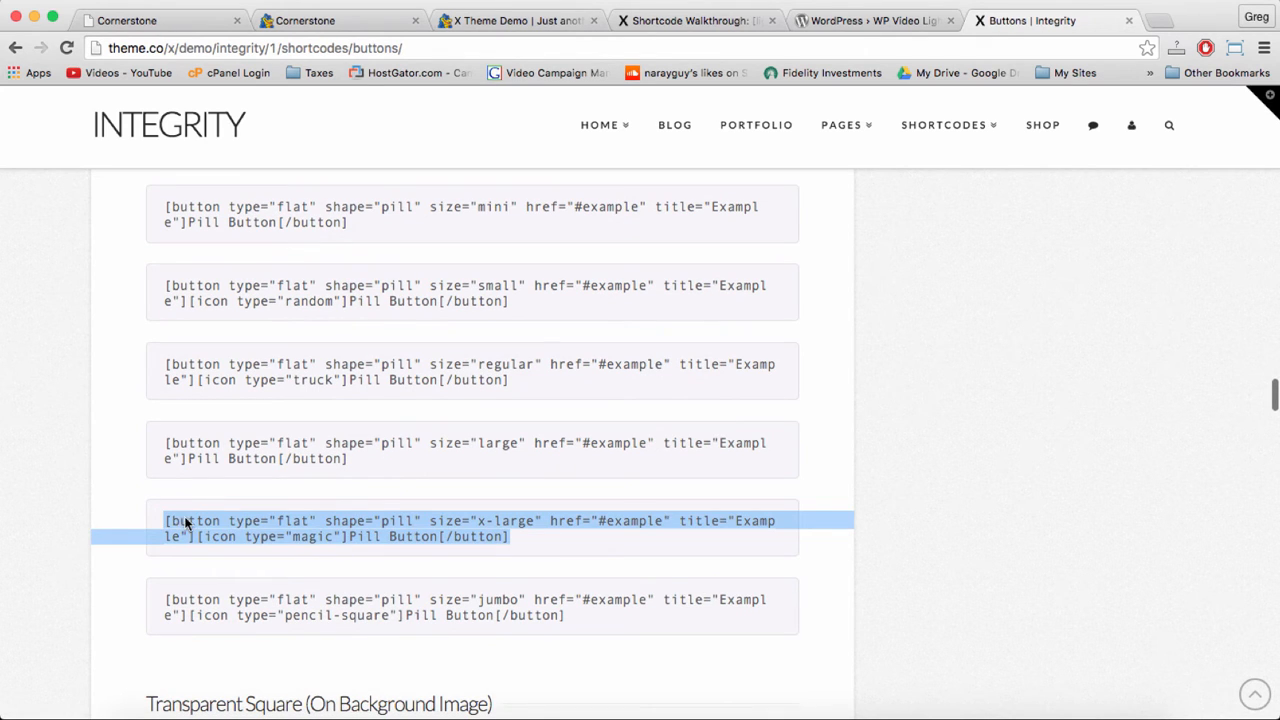
right_click(185, 523)
left_click(219, 544)
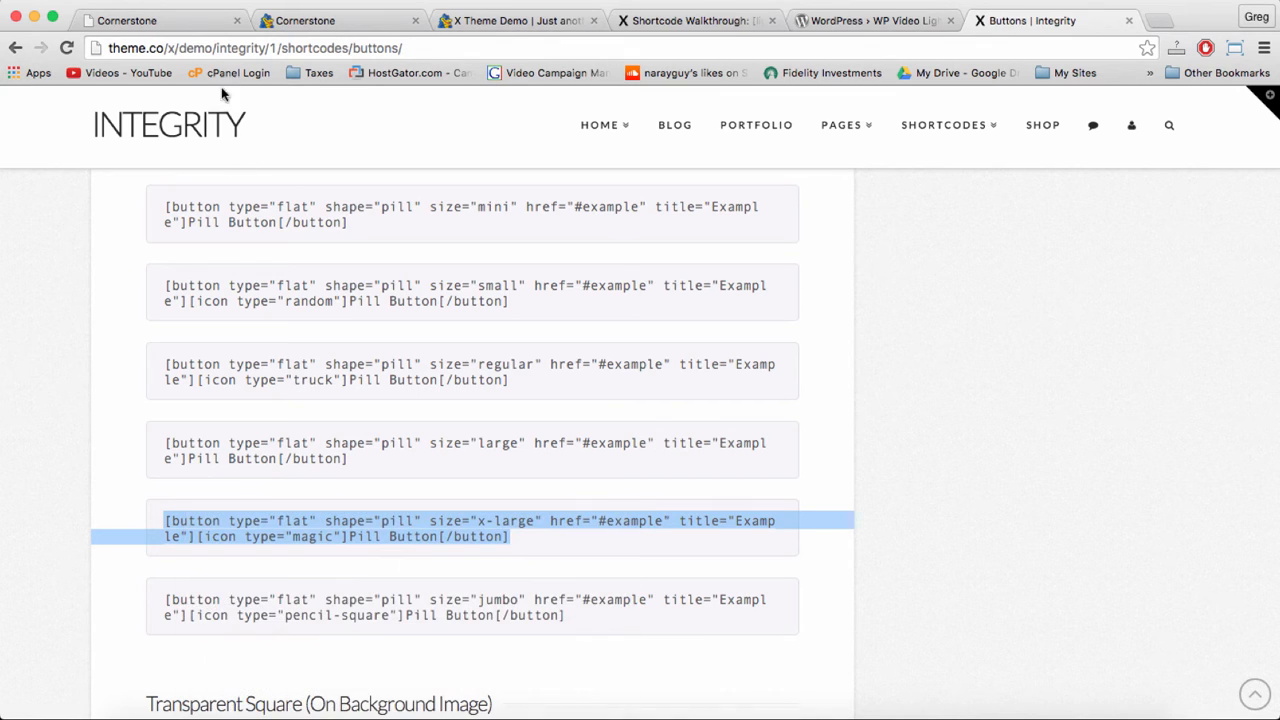
Paste the copied pill button shortcode into the Text element's content in the winyourlifefitness.com Cornerstone editor
left_click(163, 22)
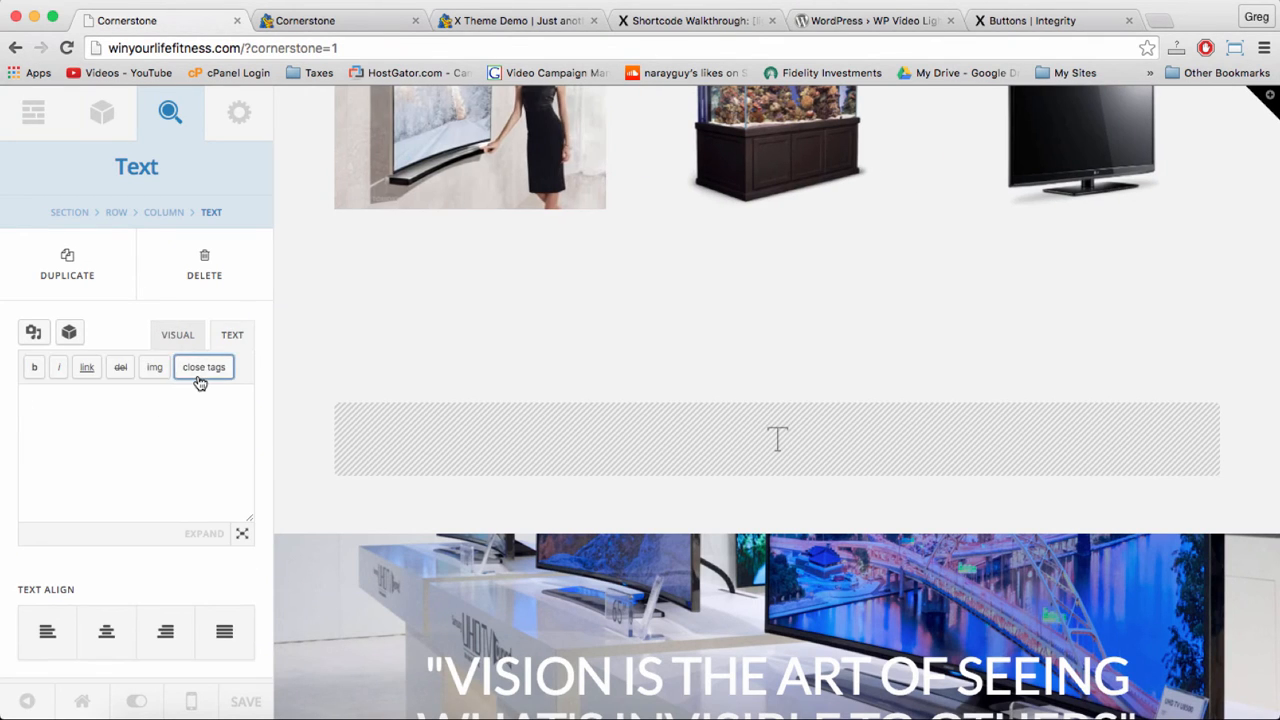
left_click(125, 421)
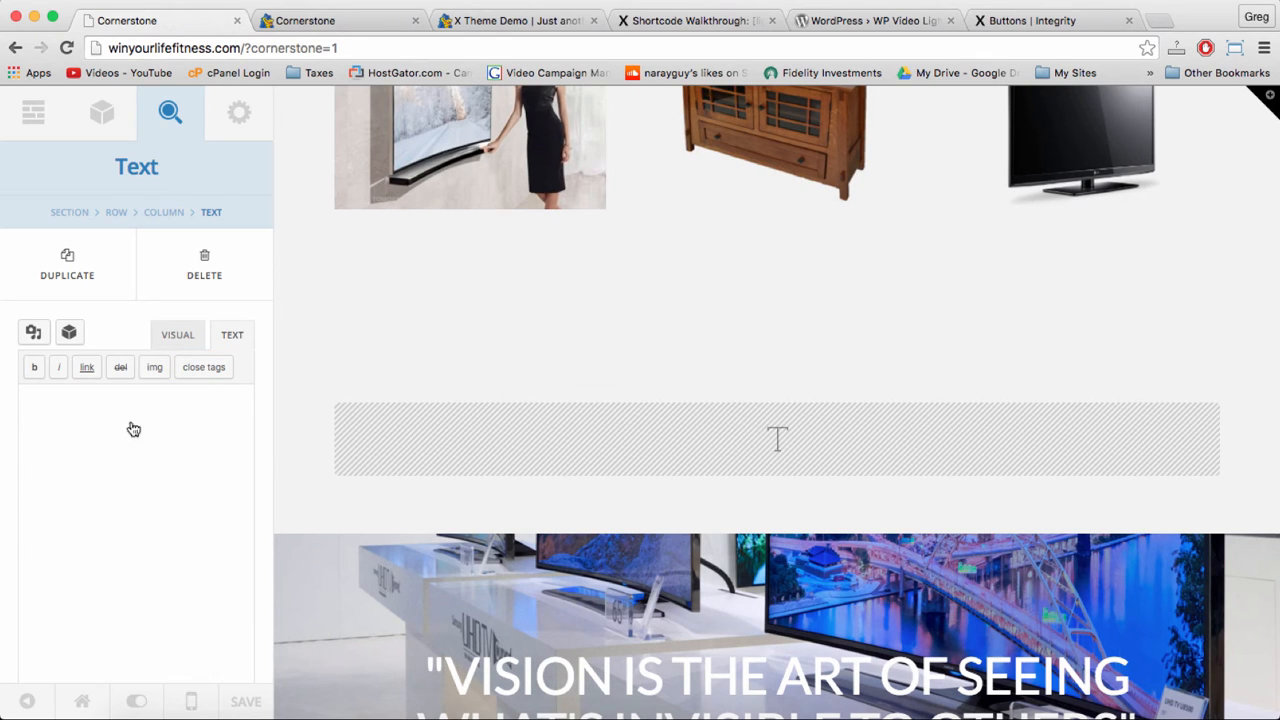
left_click(234, 337)
key("super+v")
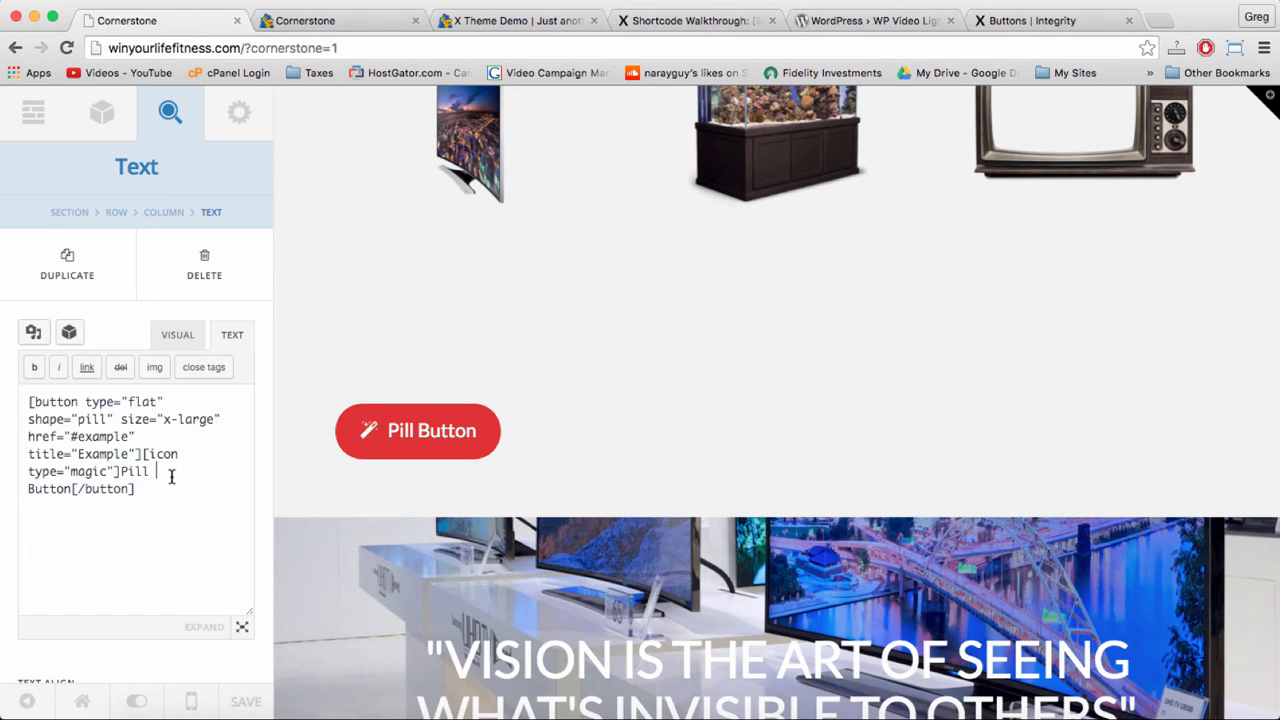
left_click(154, 491)
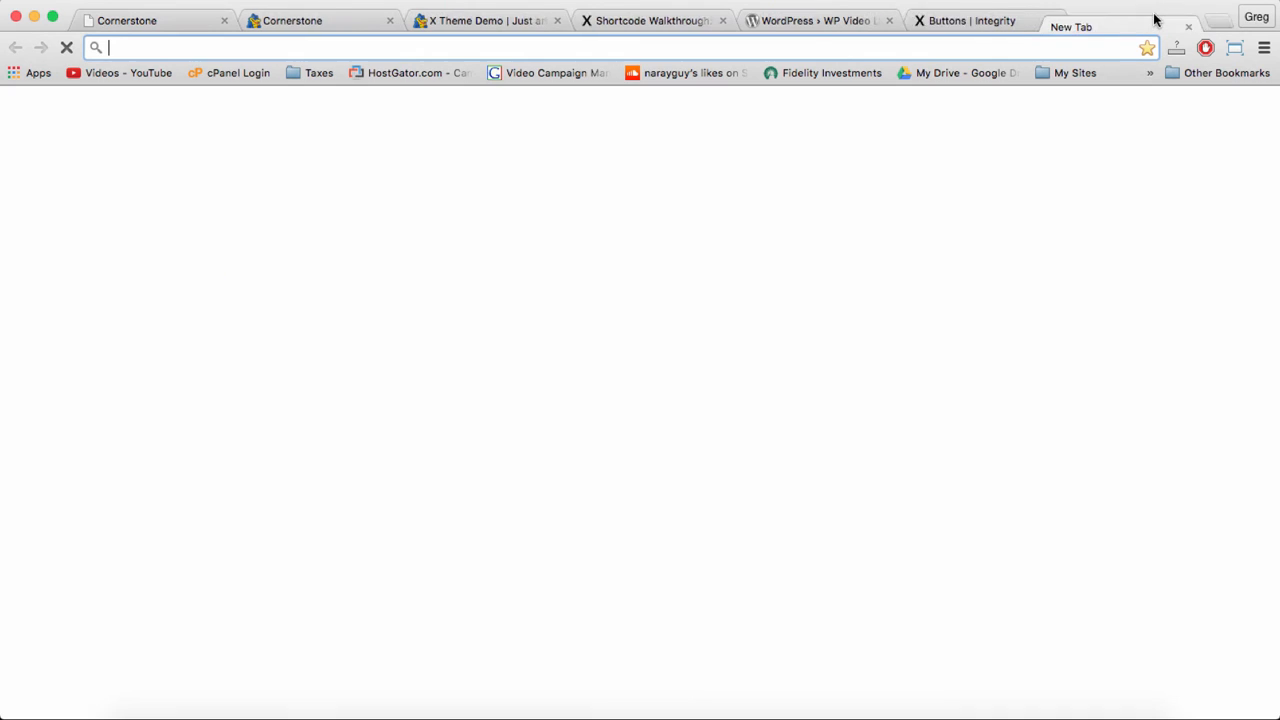
Open youtube.com in a new browser tab and open the recommended WSOP ME 2010 video
left_click(1156, 20)
type("youtube")
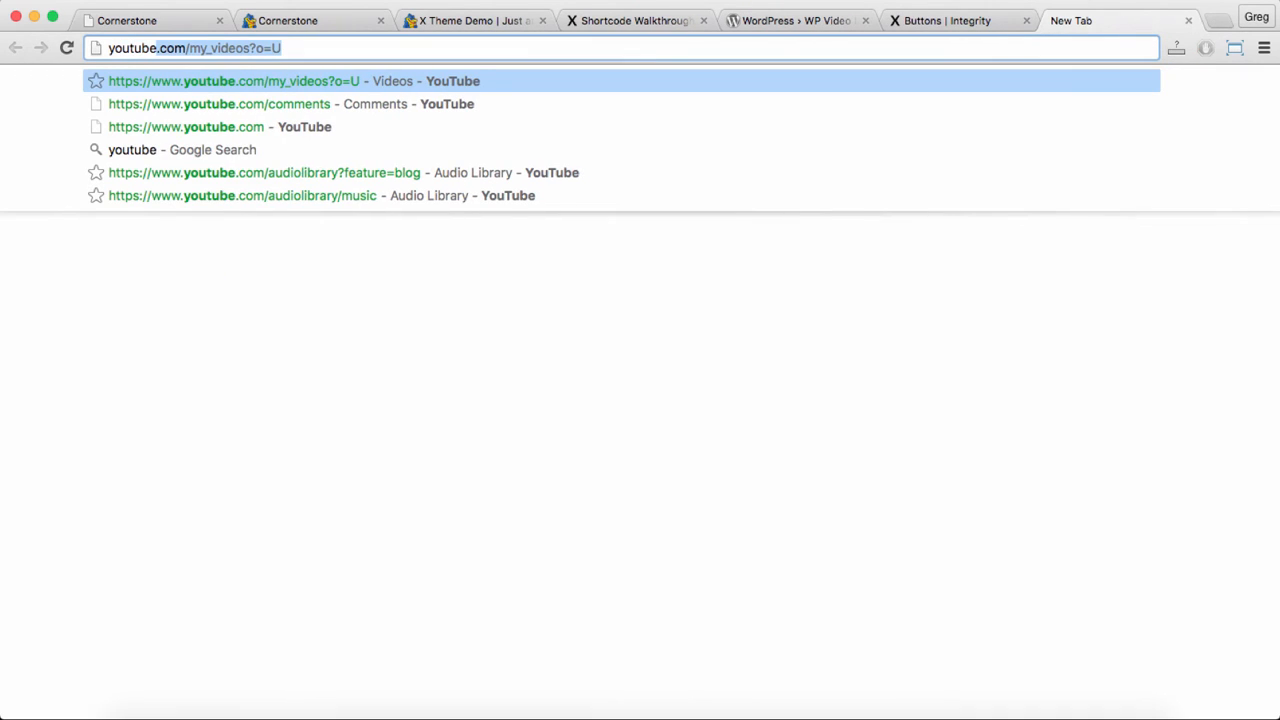
type(".com")
key("Return")
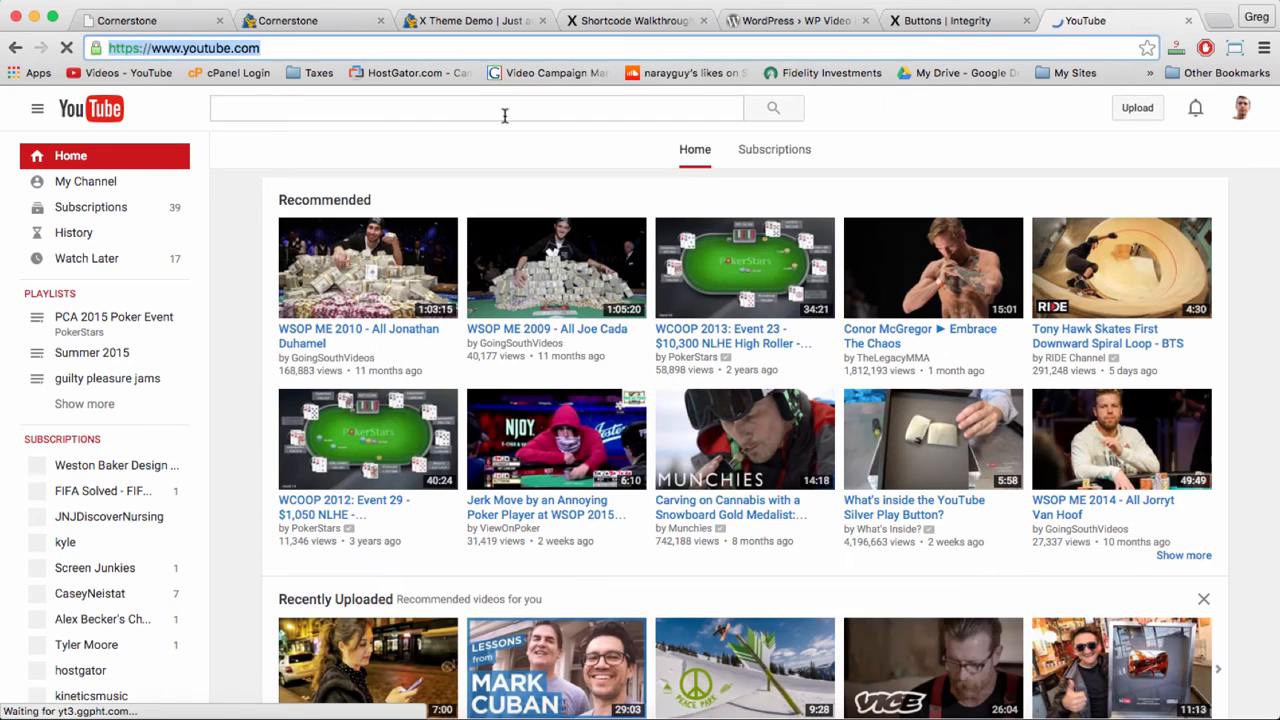
left_click(481, 109)
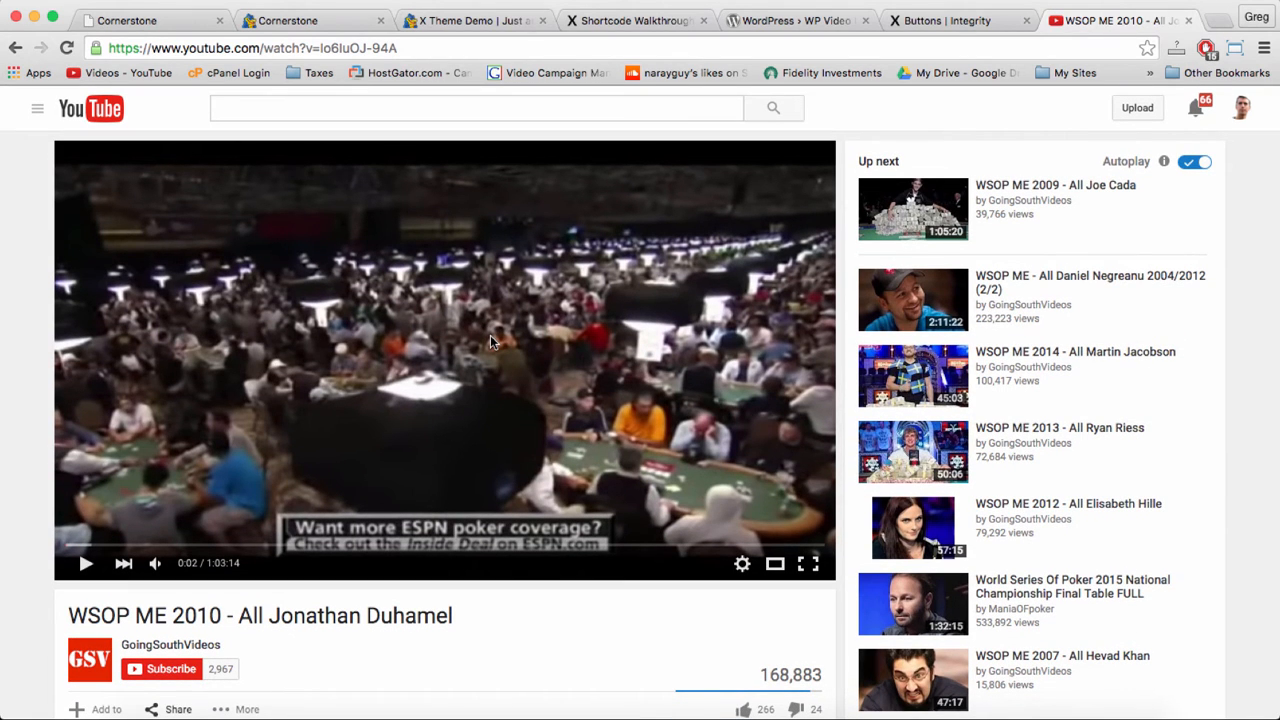
left_click(223, 50)
scroll(289, 280, "down", 5)
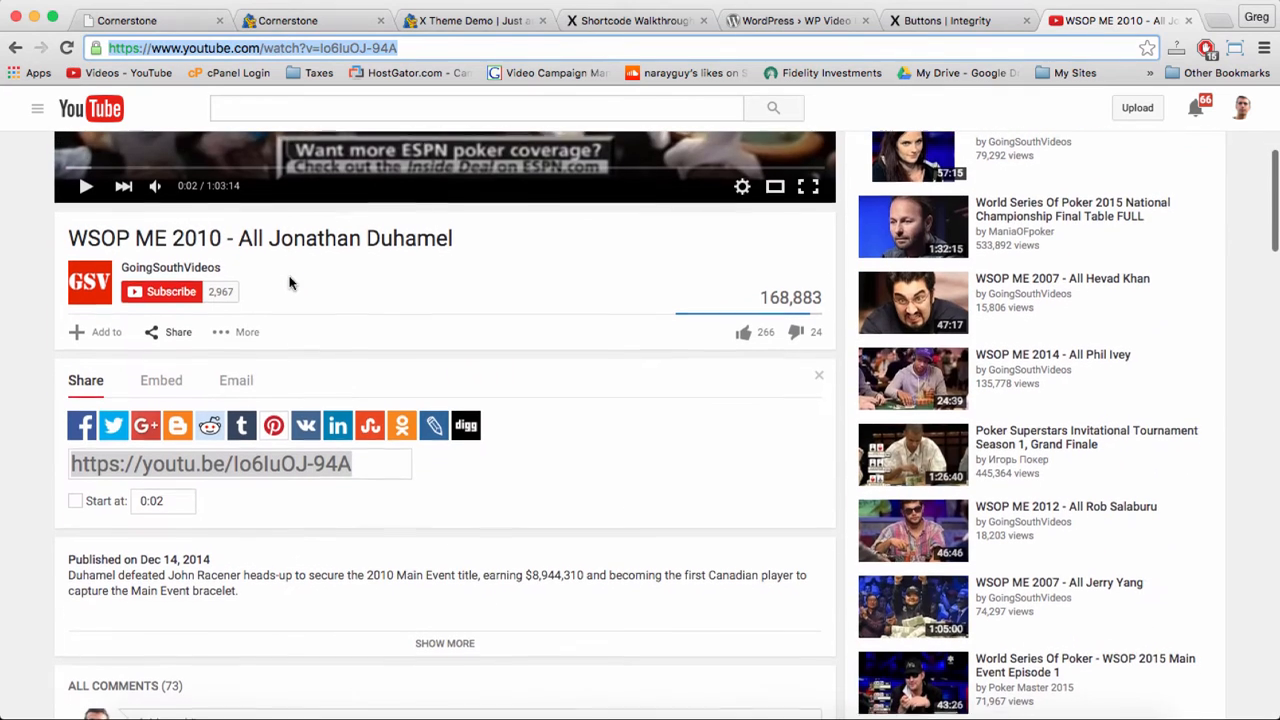
left_click(178, 333)
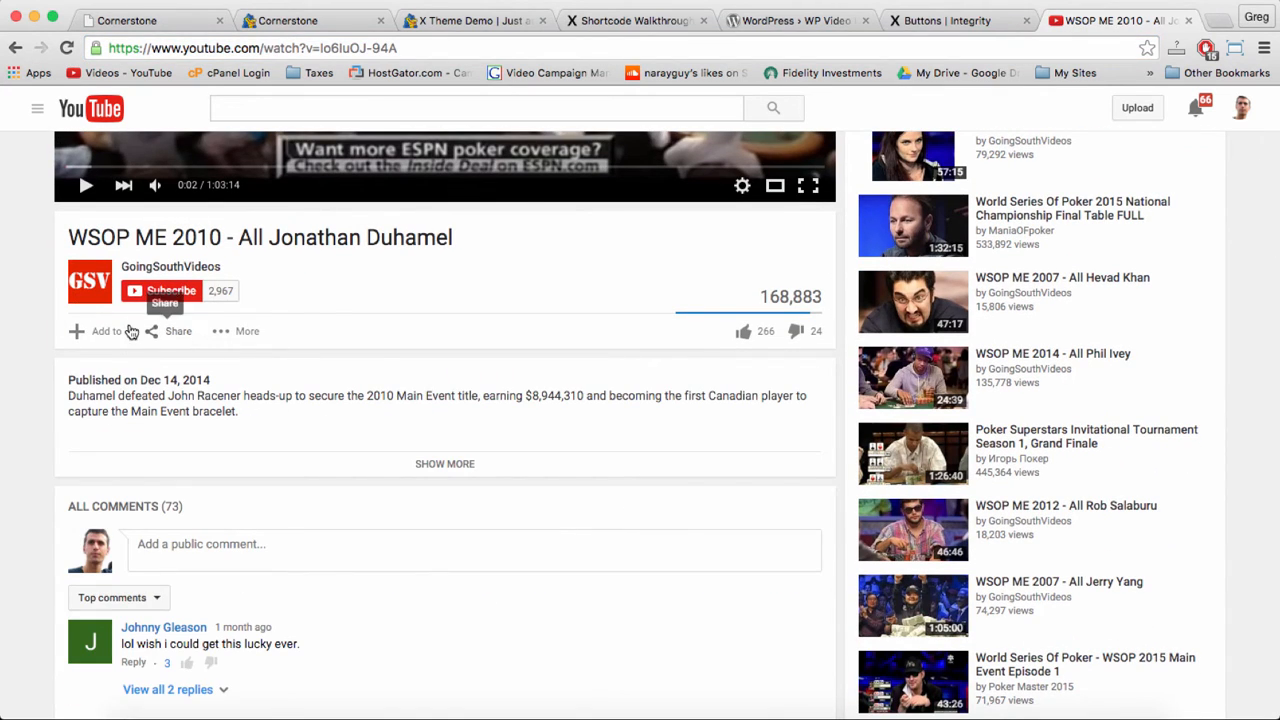
left_click(152, 331)
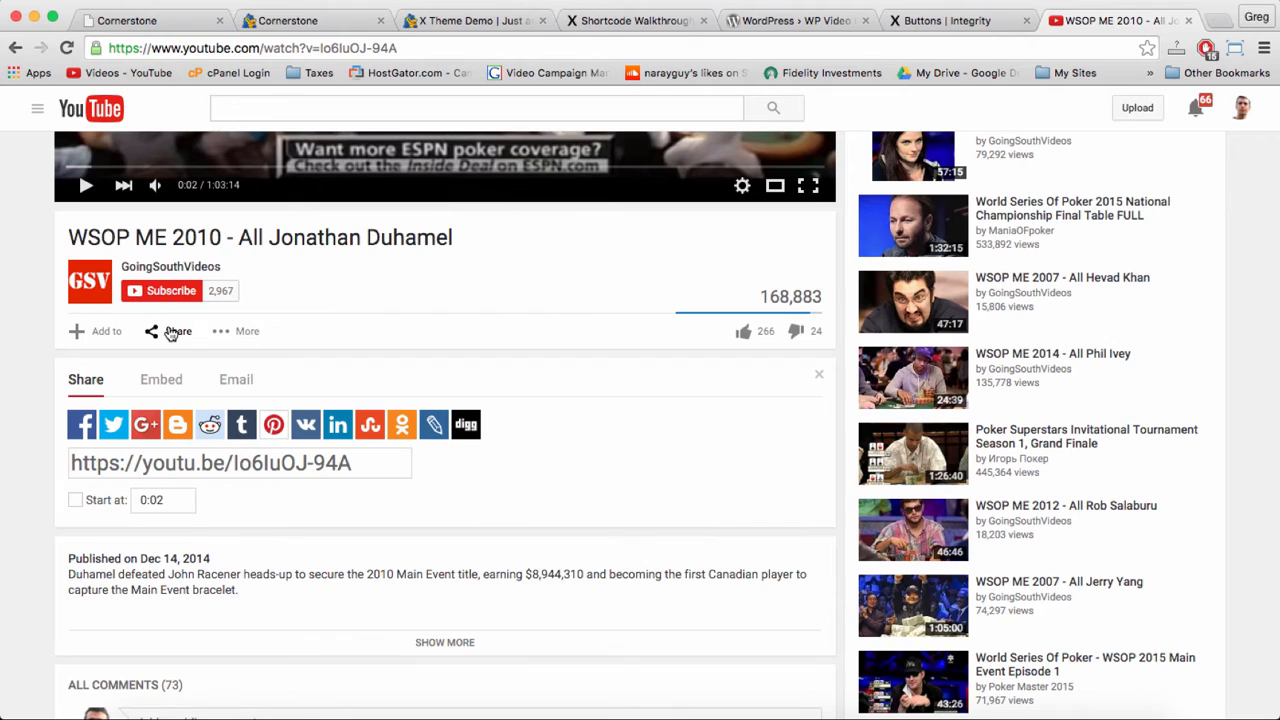
left_click(155, 378)
left_click(490, 421)
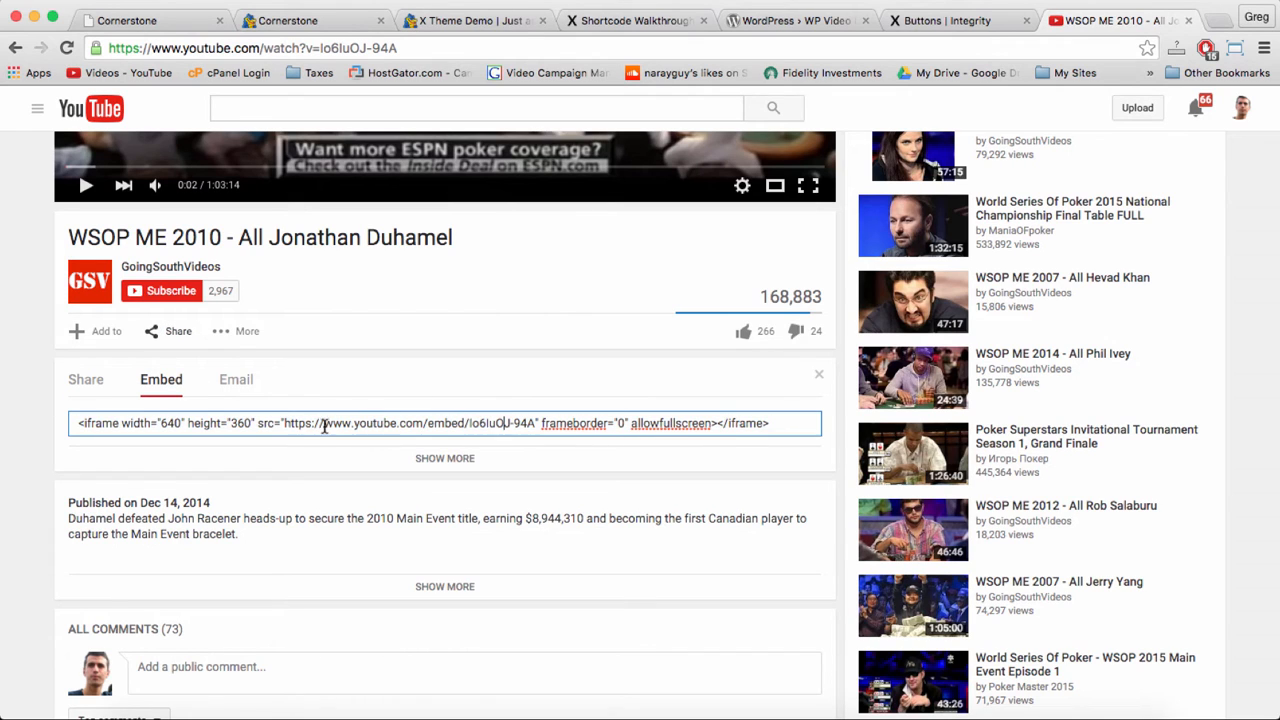
left_click_drag(284, 423, 532, 425)
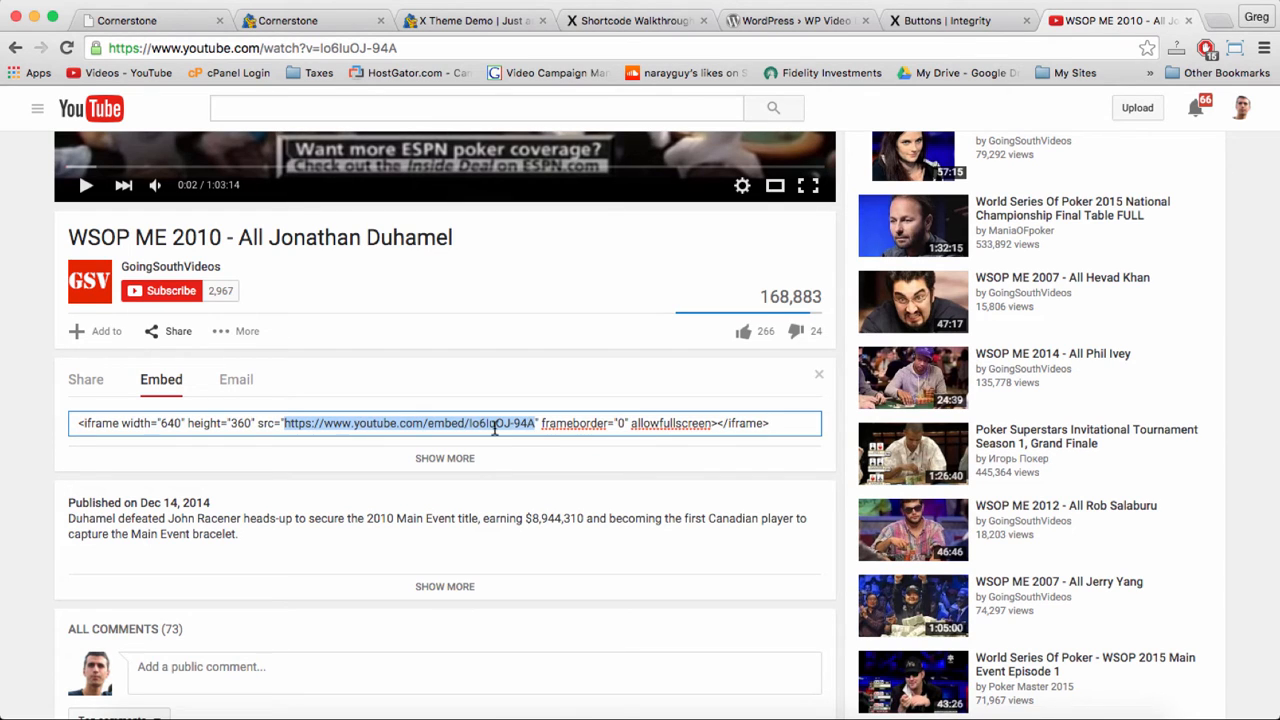
right_click(494, 428)
left_click(525, 378)
Compare the address in the video's embed code with its short share link
double_click(365, 421)
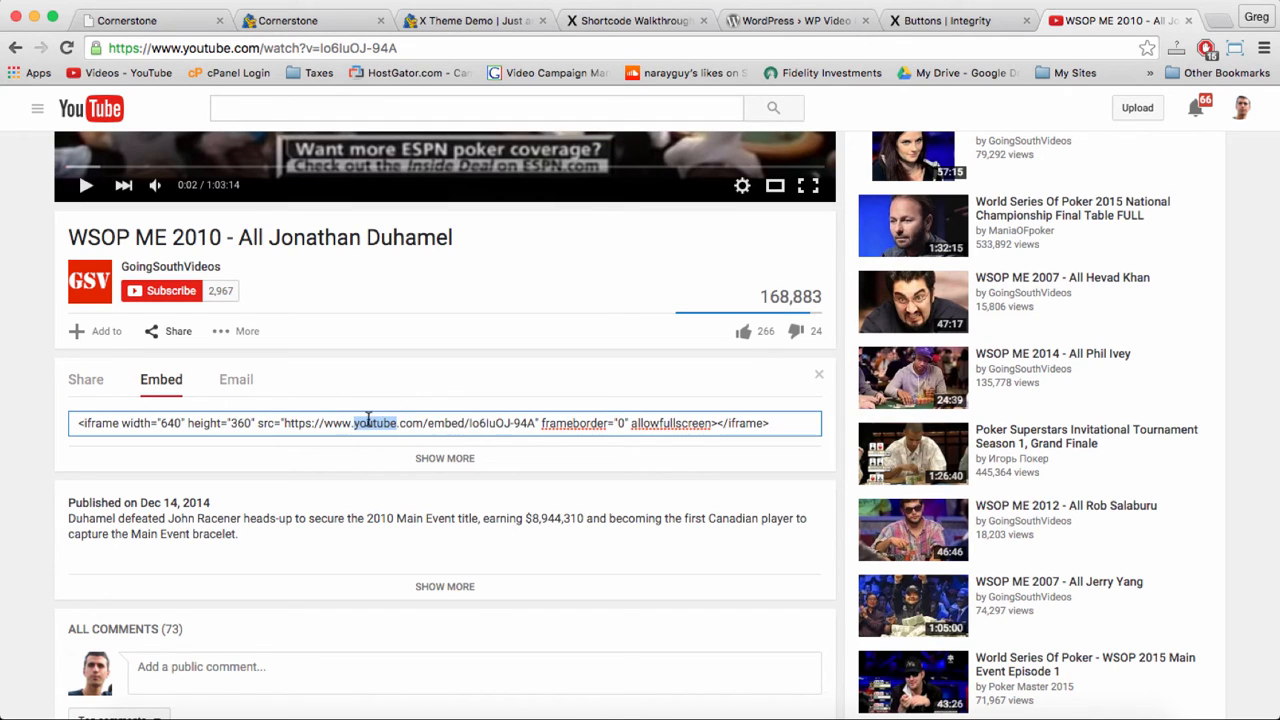
left_click(86, 380)
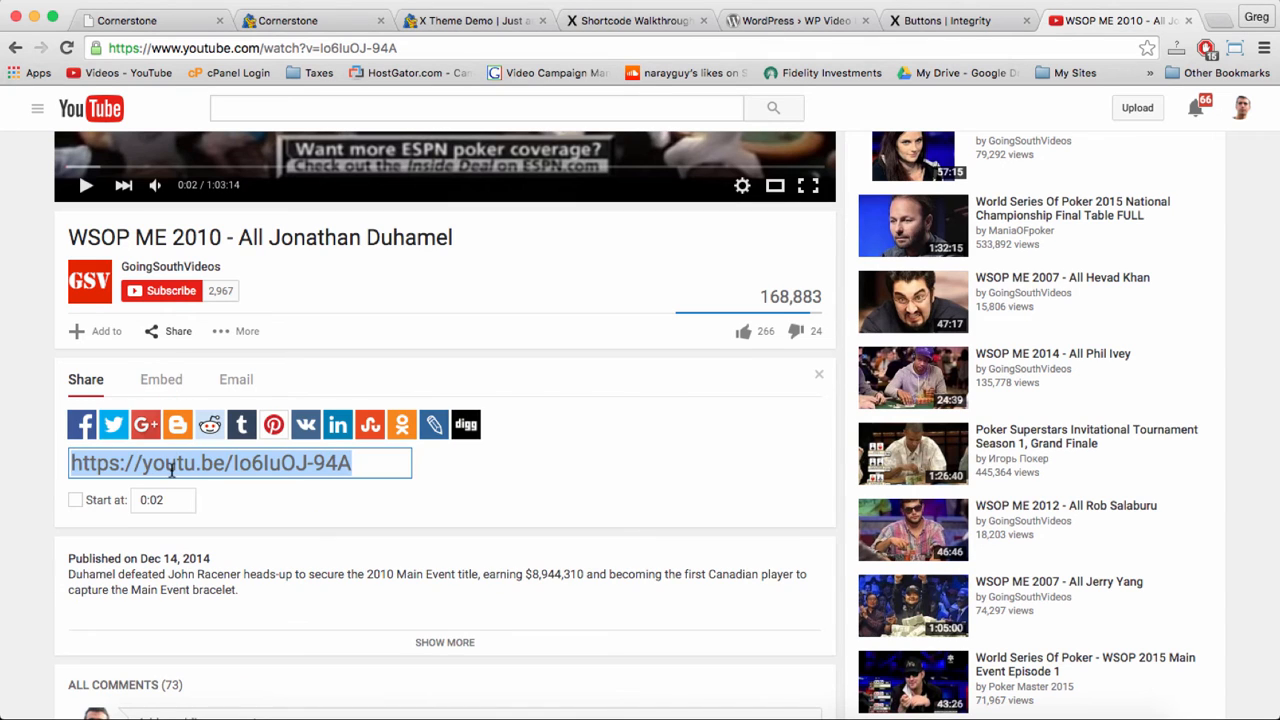
left_click(186, 466)
left_click(229, 470)
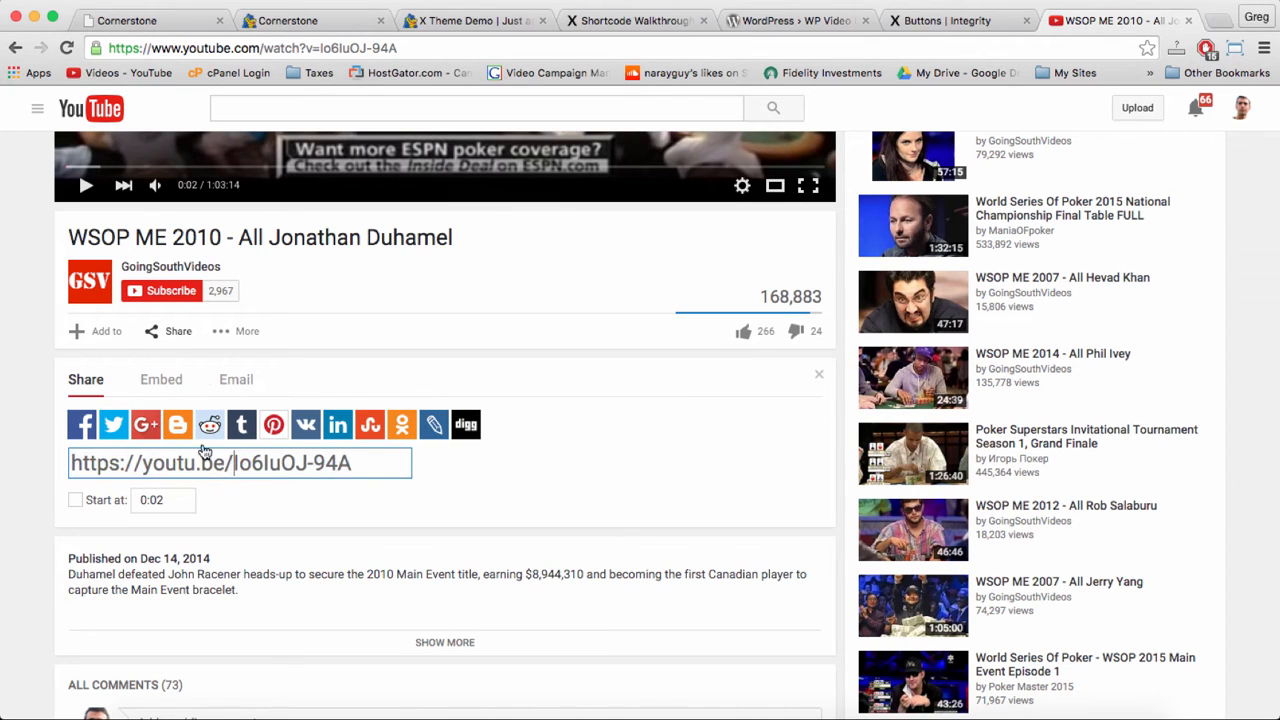
Review the finished X Theme Demo button and its button and lightbox shortcodes in that site's Cornerstone editor
left_click(447, 17)
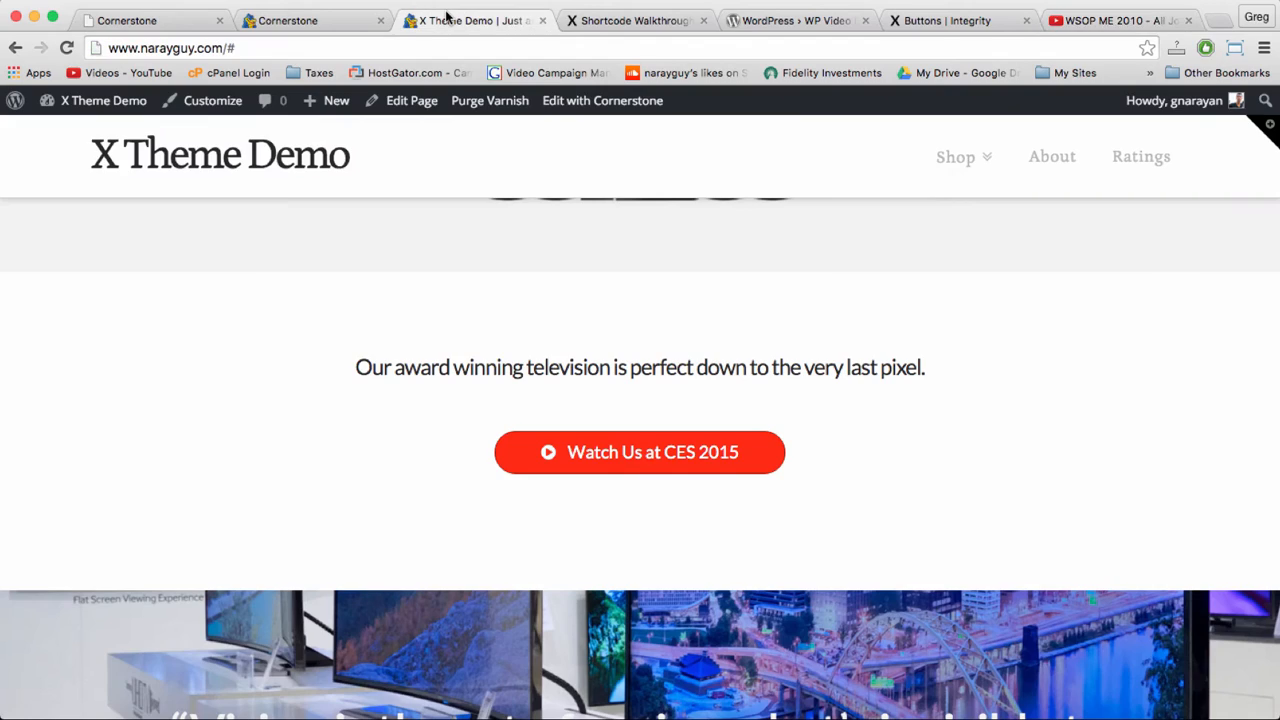
left_click(330, 20)
scroll(231, 423, "down", 1)
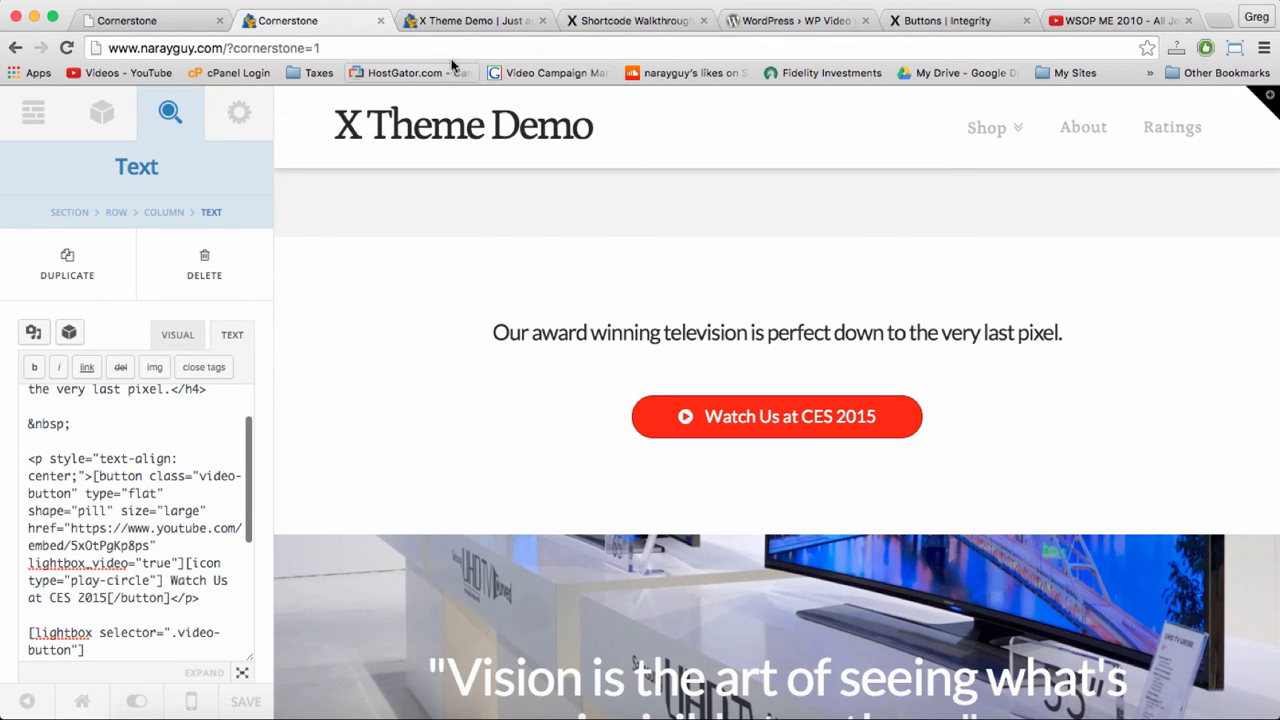
left_click(188, 28)
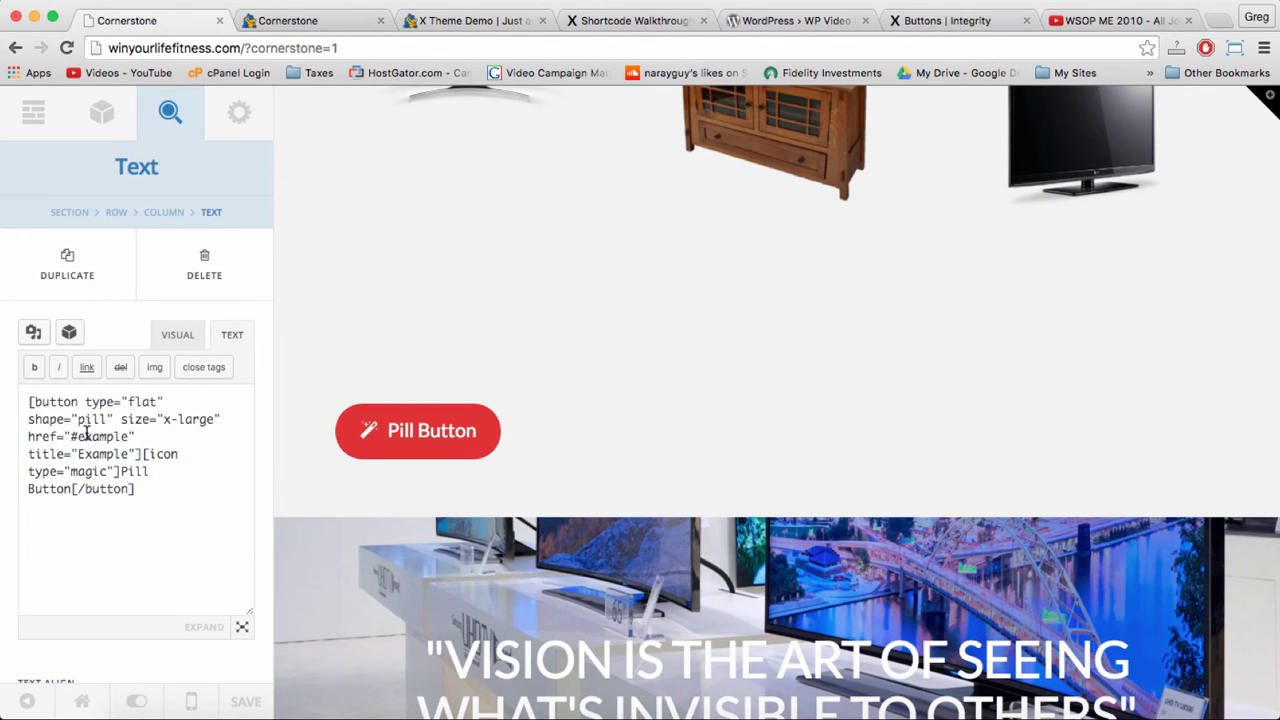
double_click(83, 436)
key("BackSpace")
key("BackSpace")
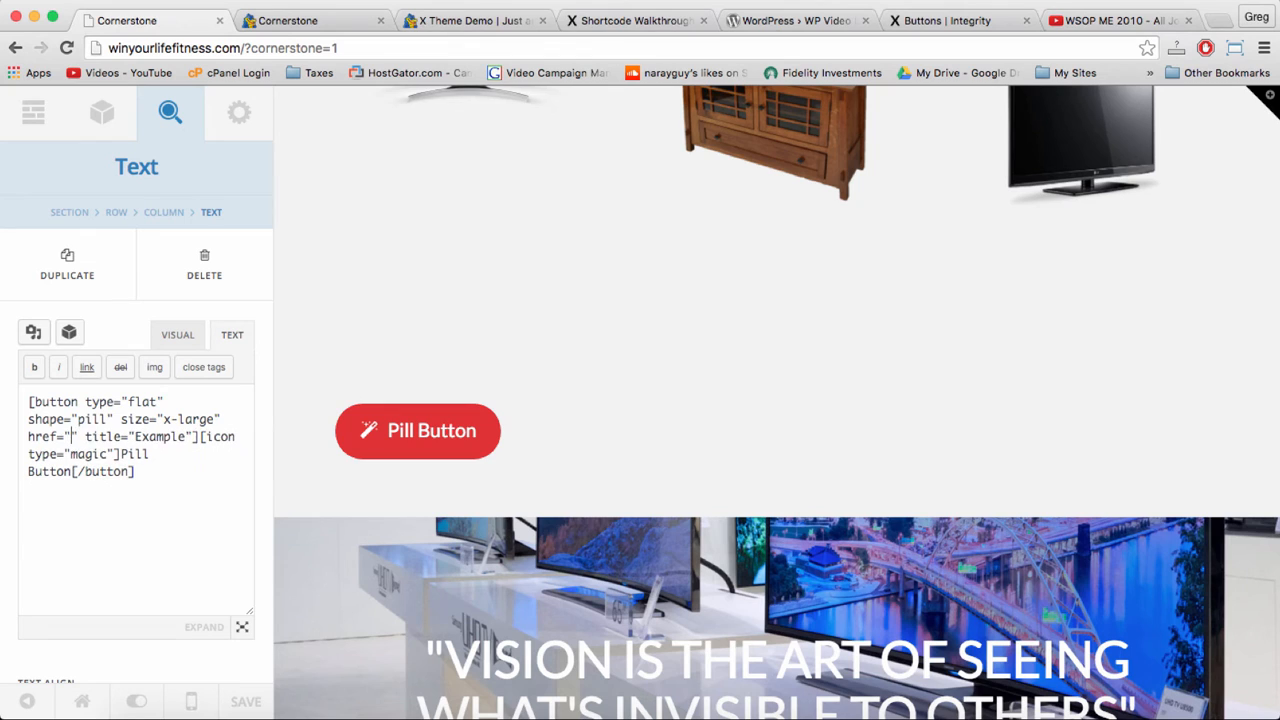
key("super+v")
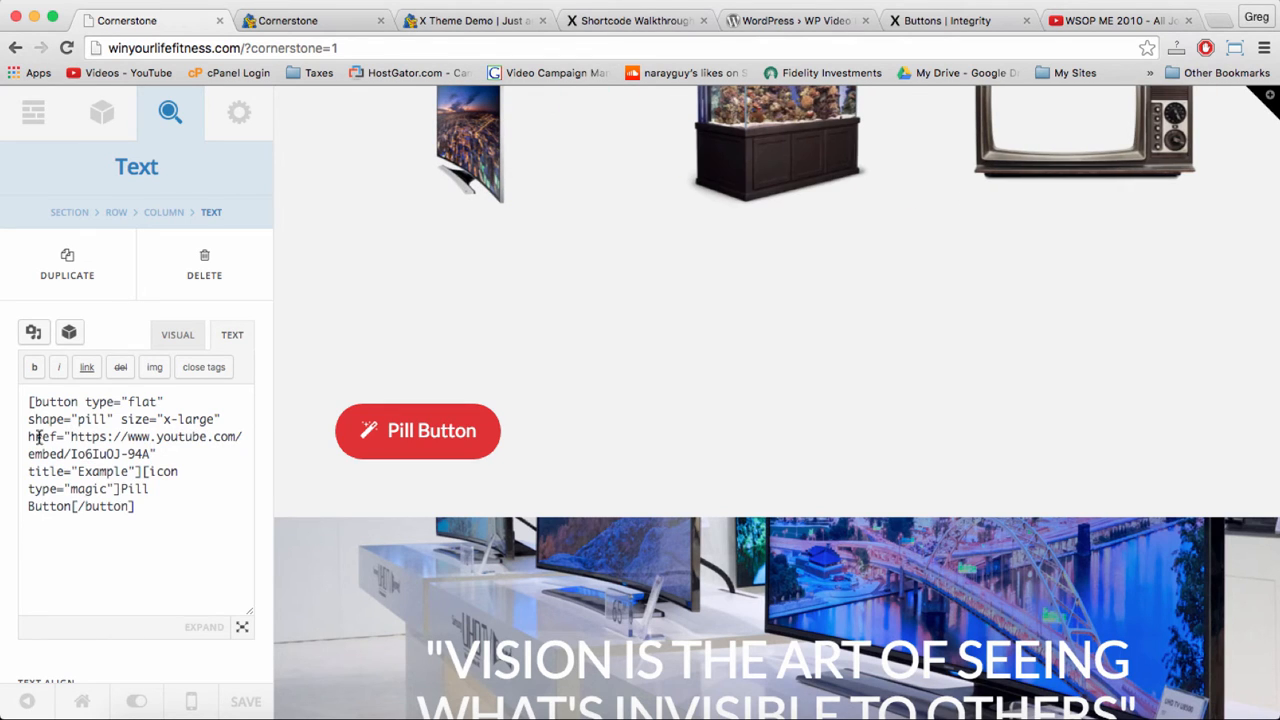
Add the attribute class="video-button" before the type attribute in the button shortcode
scroll(156, 454, "down", 1)
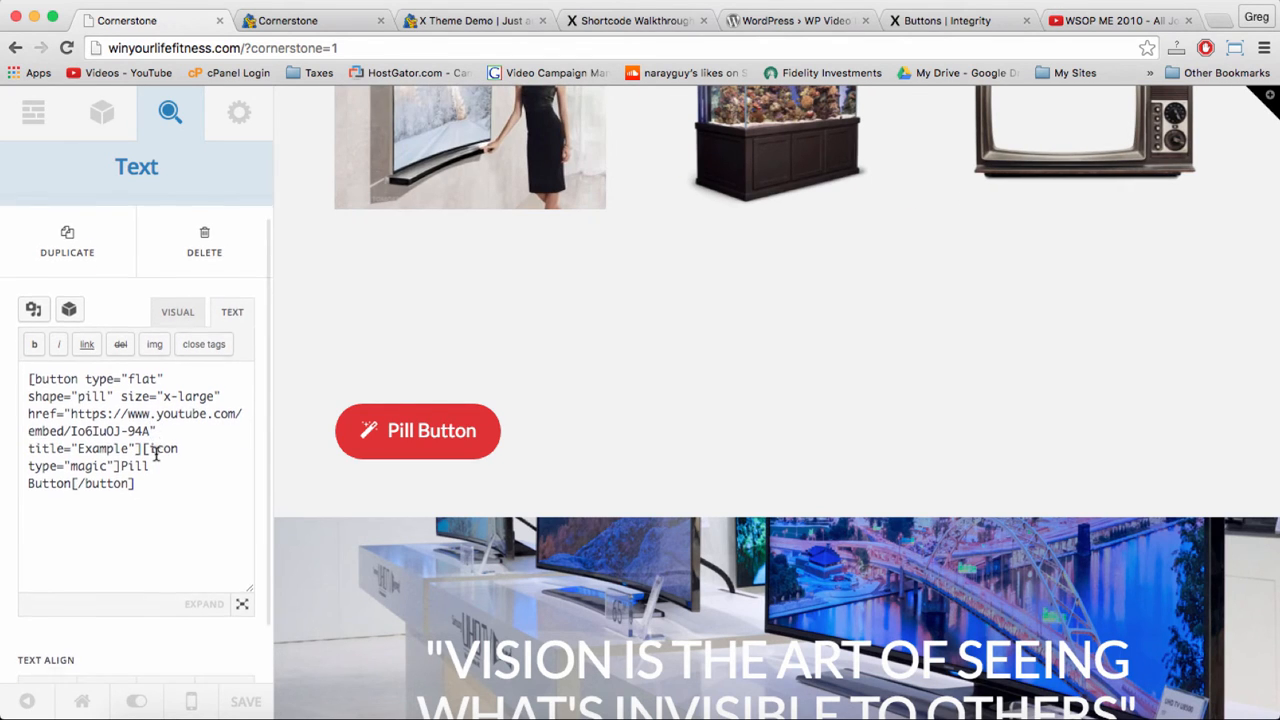
scroll(156, 454, "up", 1)
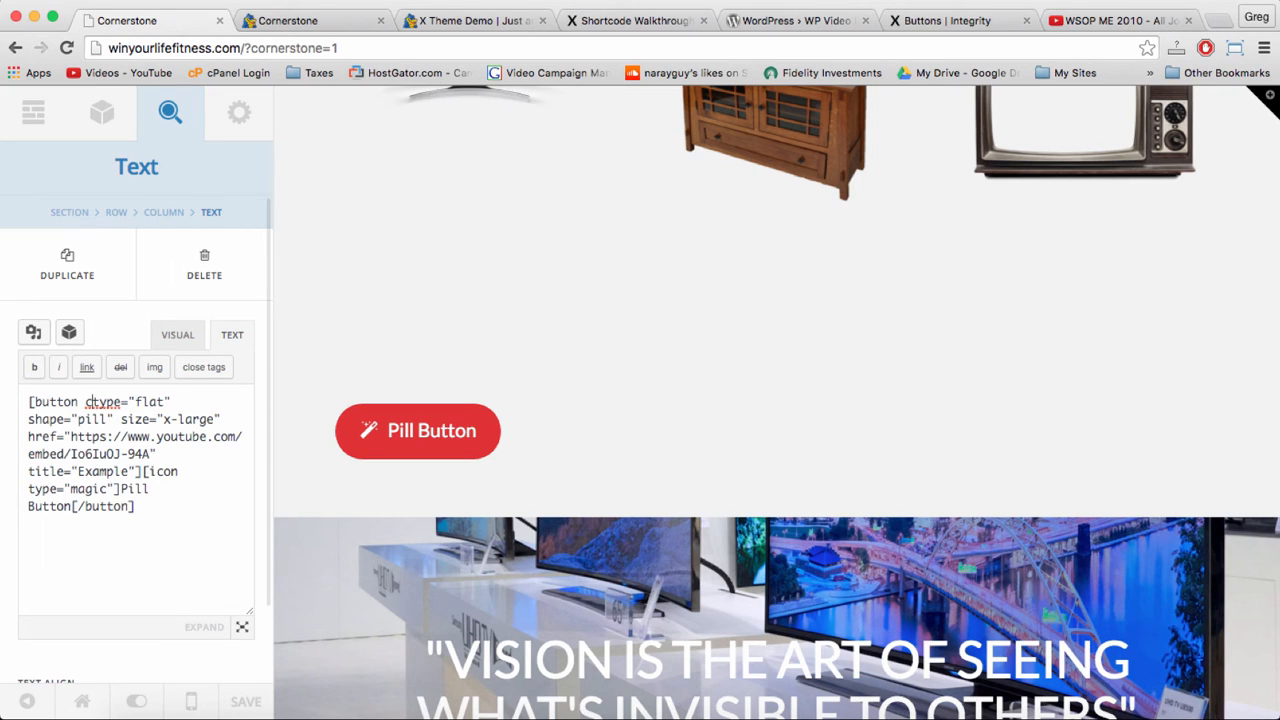
type("class")
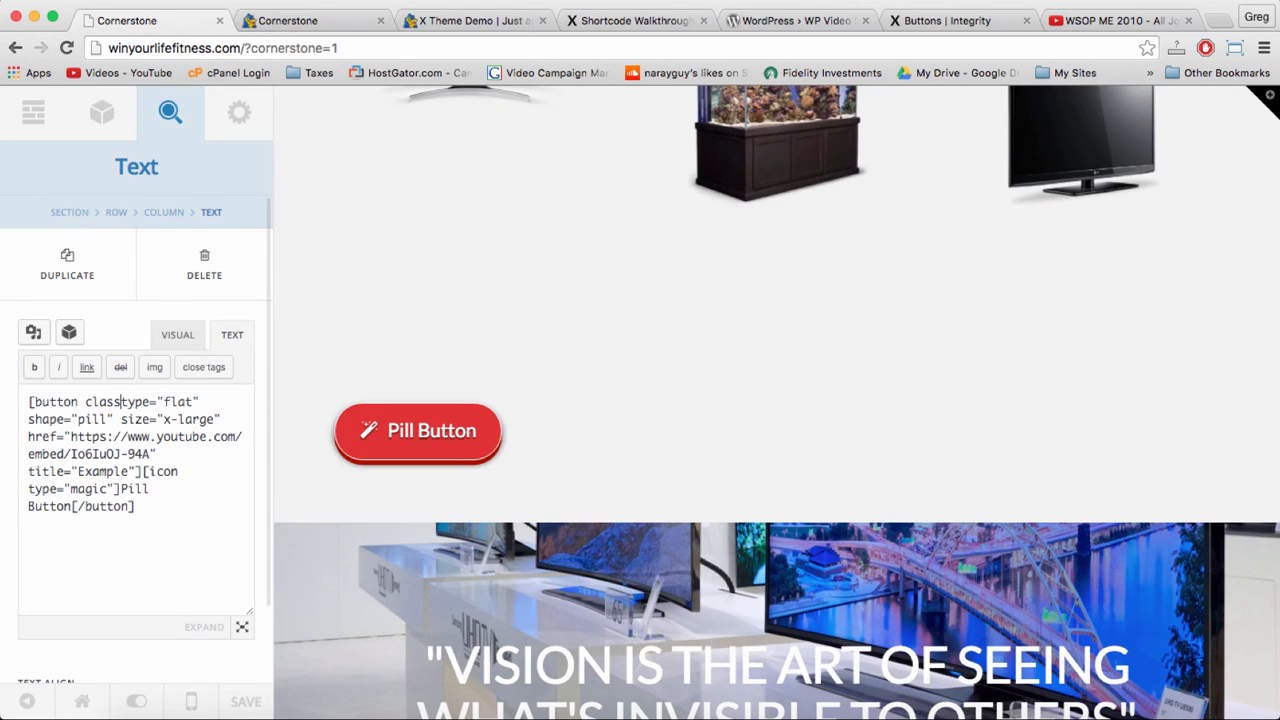
type("=\"")
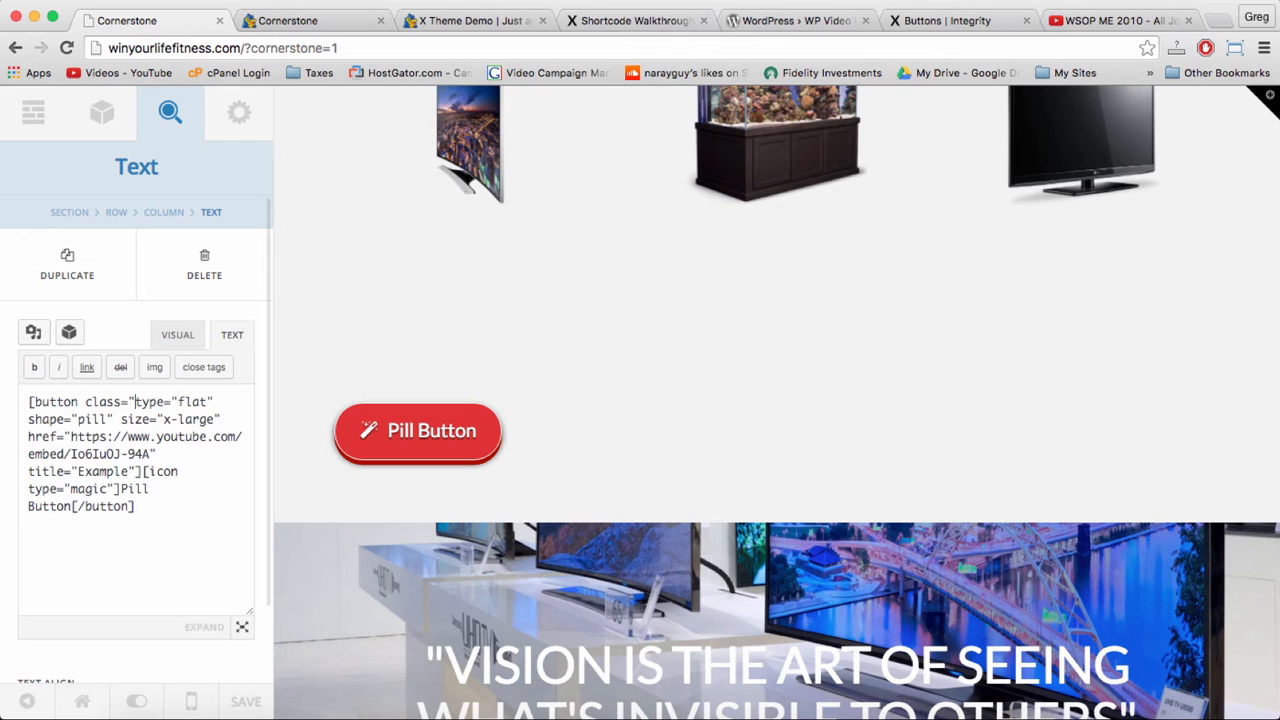
type("video-")
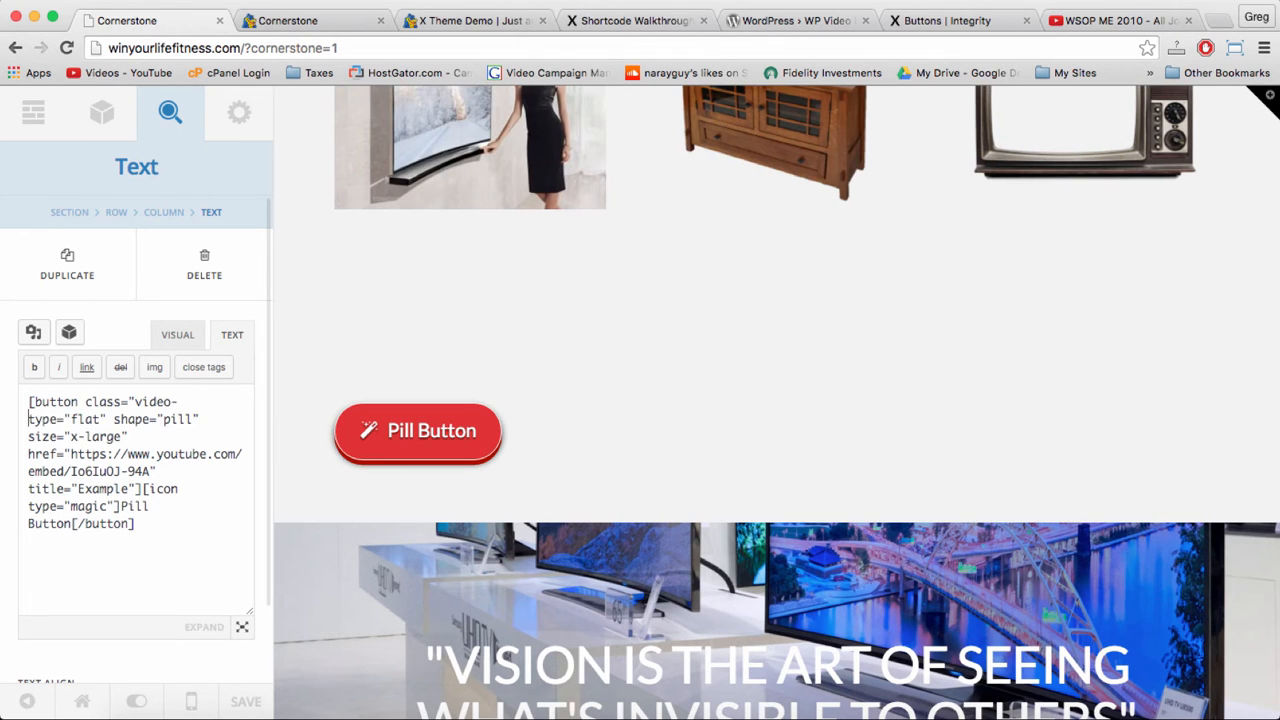
type("button\"")
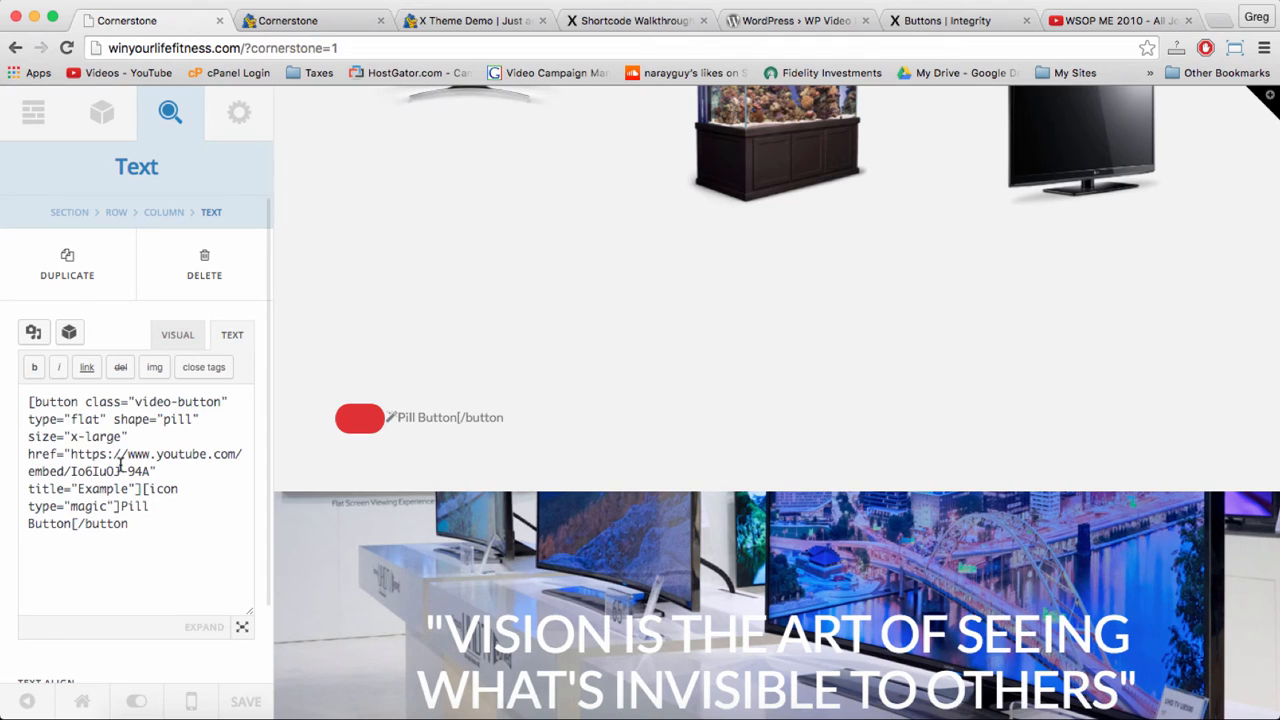
Close the button shortcode with its final bracket and add [lightbox selector=".video-button"] on a separate line below it
type("]  ")
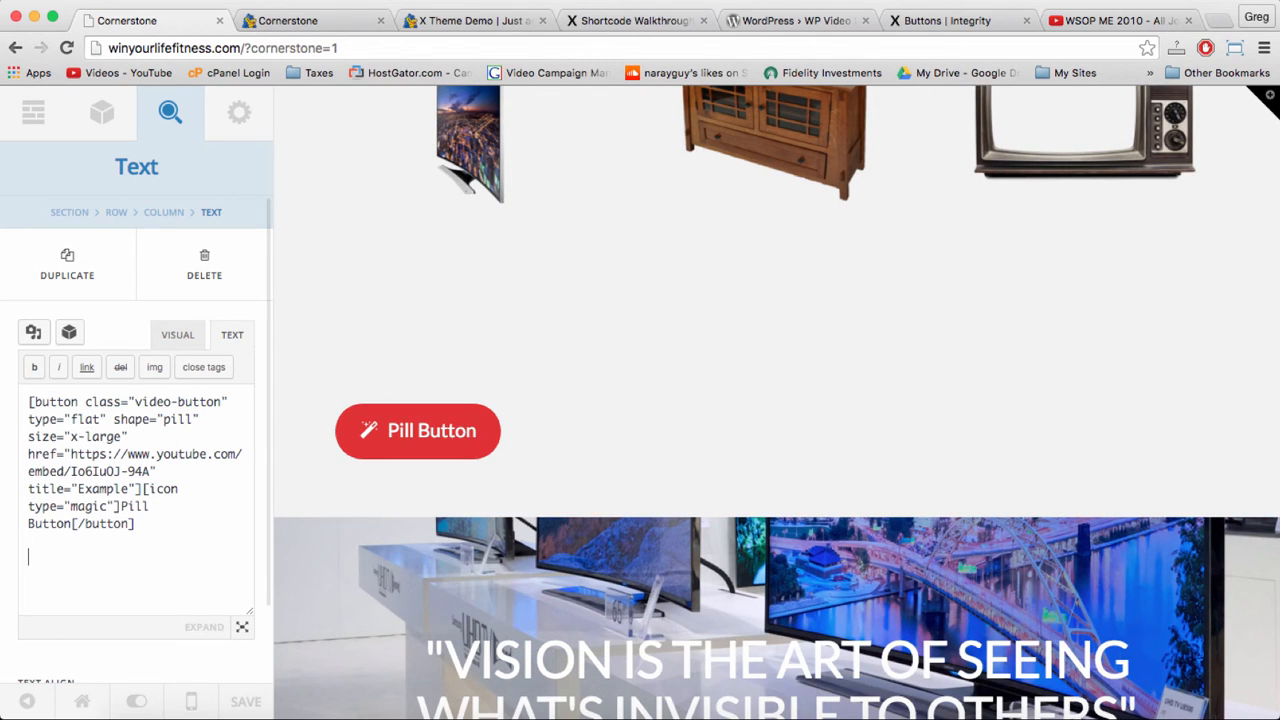
type("[")
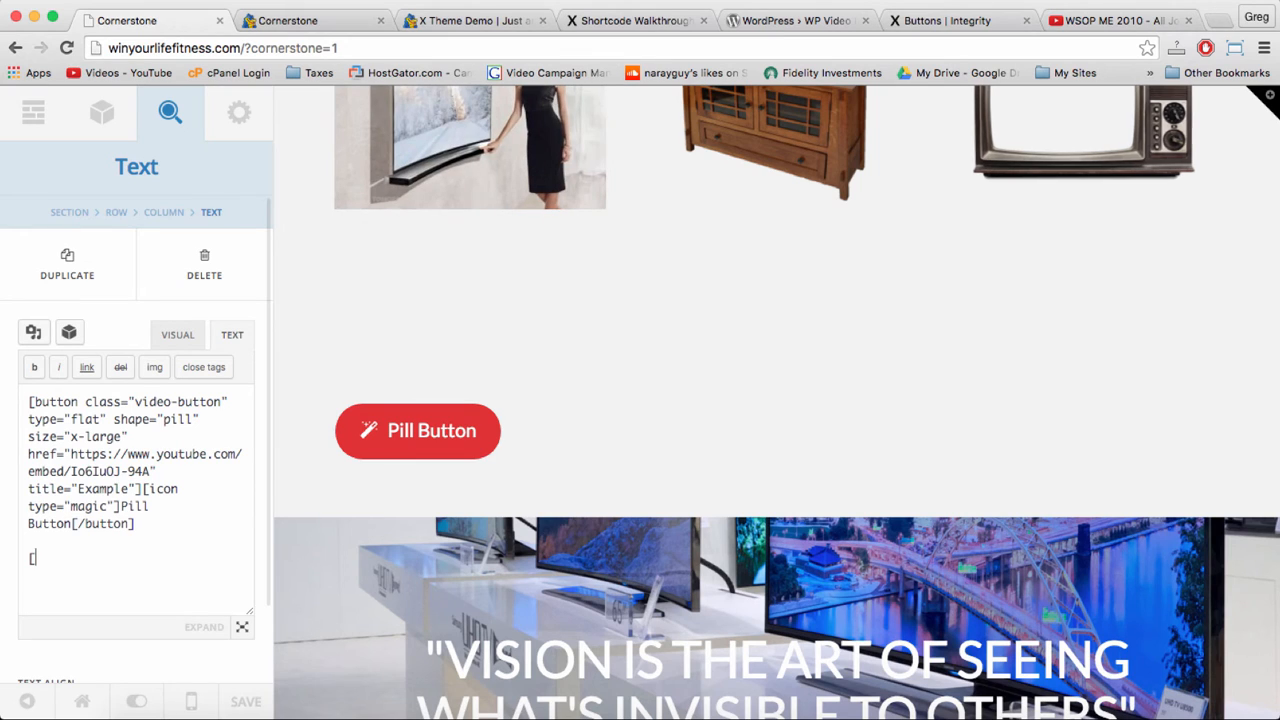
type("lightbo")
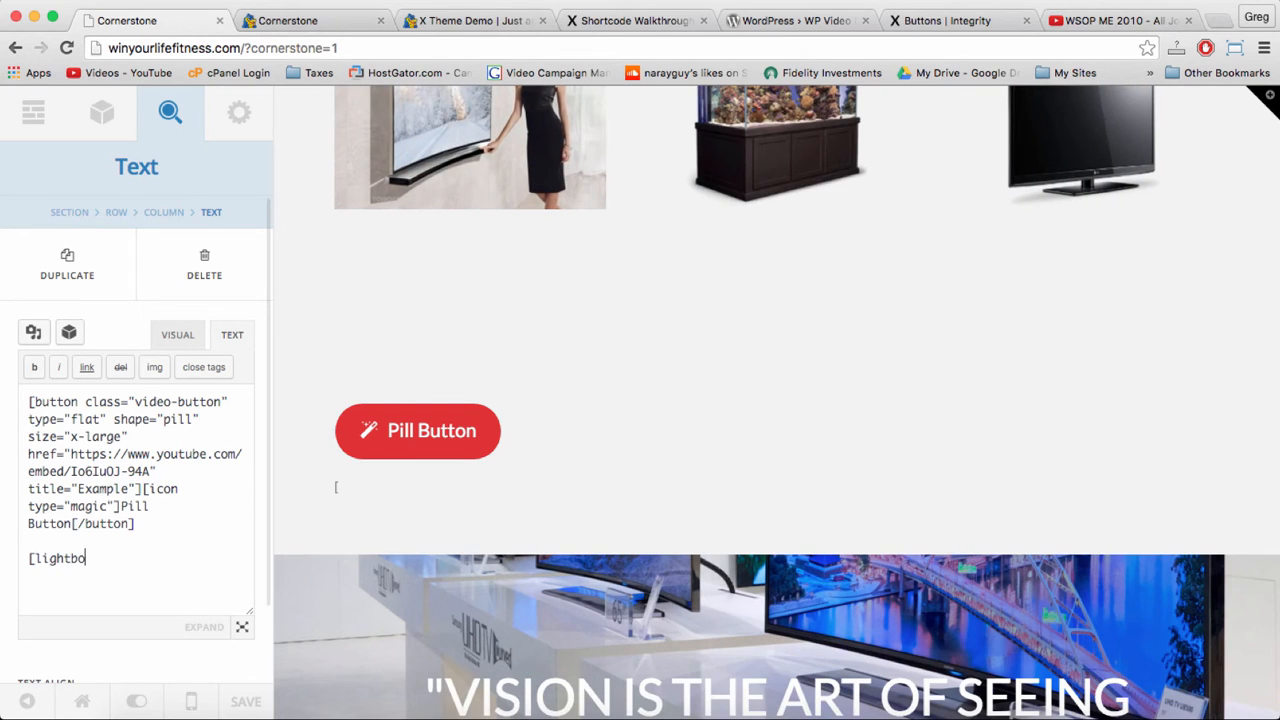
type("x select")
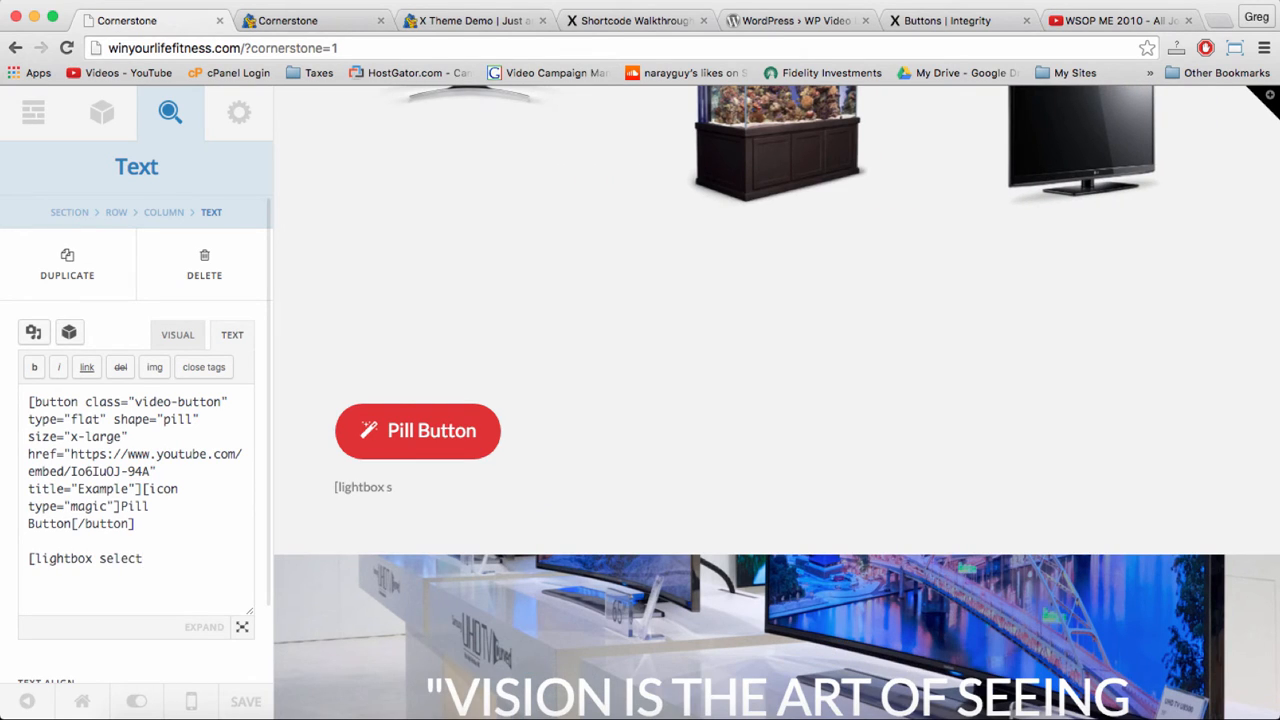
type("or=\".")
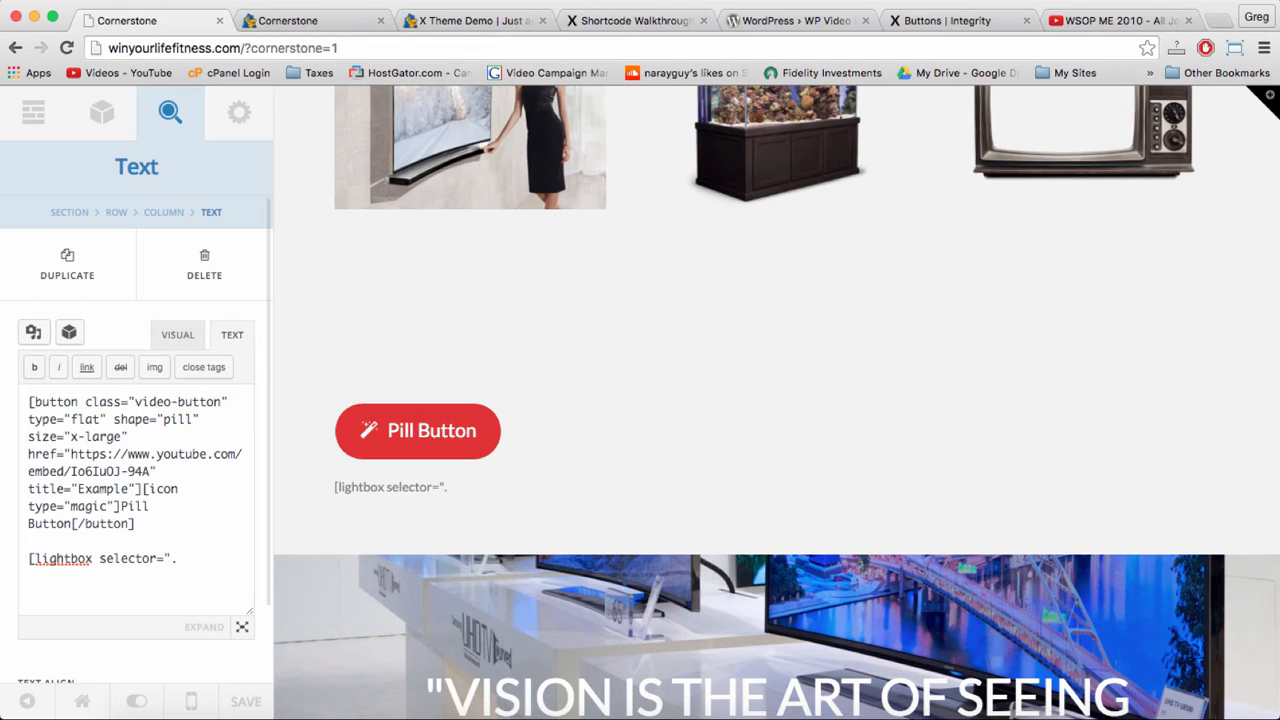
type("video-")
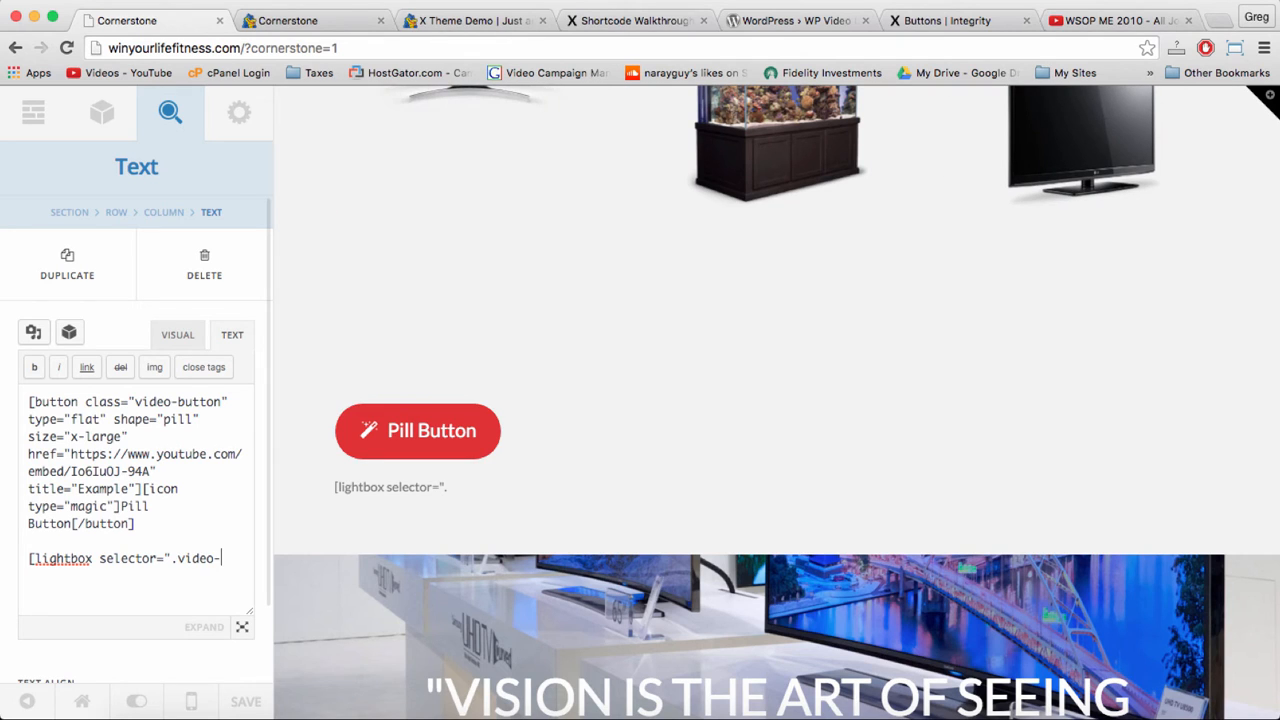
type("button")
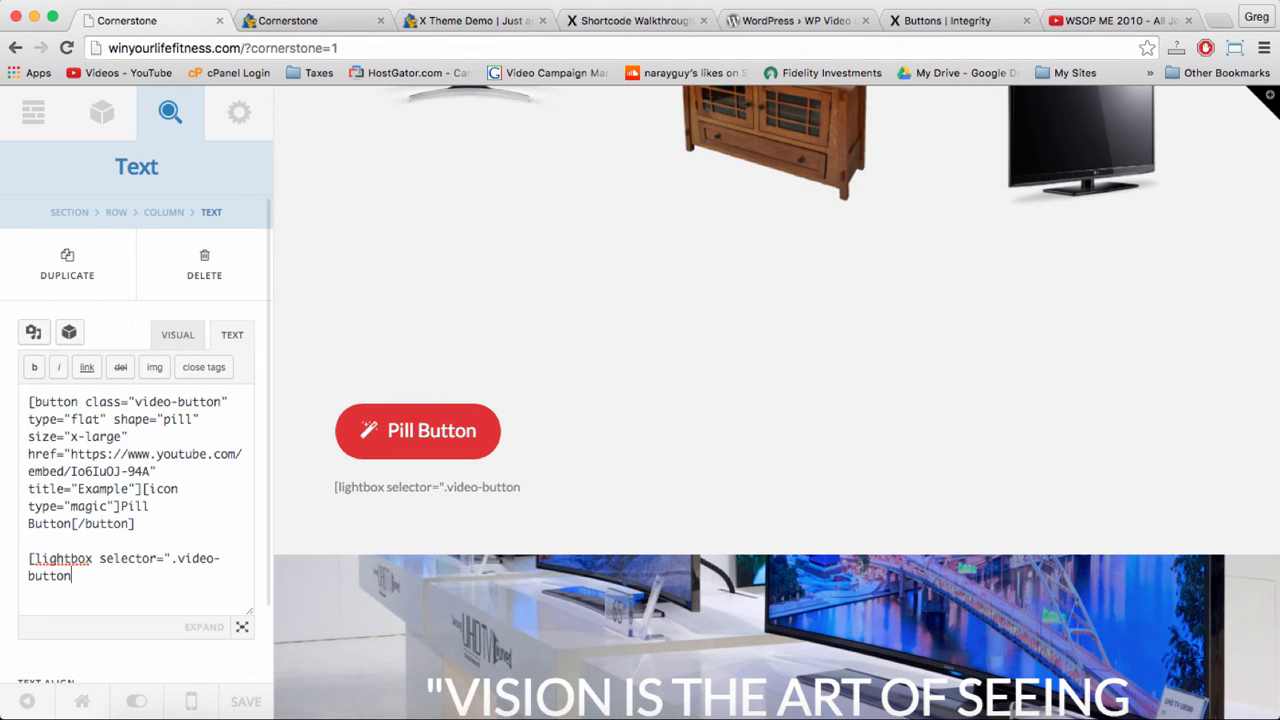
type("\"")
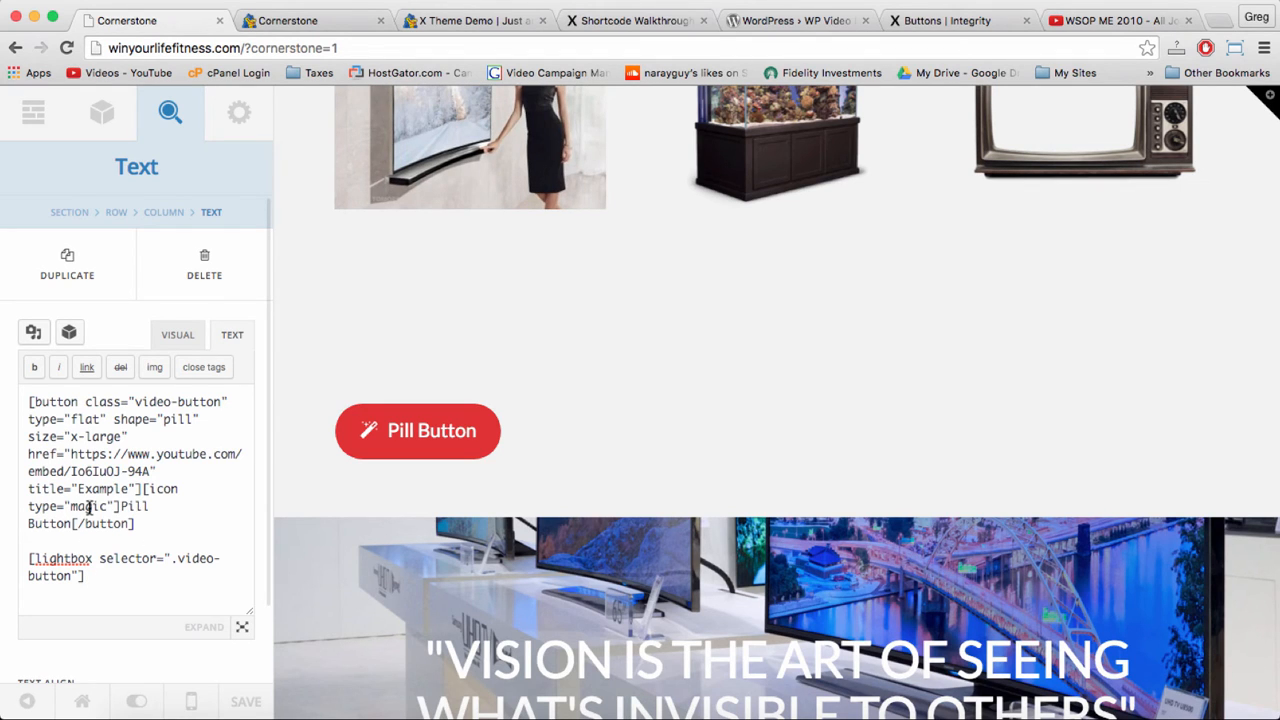
Replace the Pill Button label in the button shortcode with "Watch Us Live at Our Showroom Event"
double_click(48, 522)
left_click(108, 524)
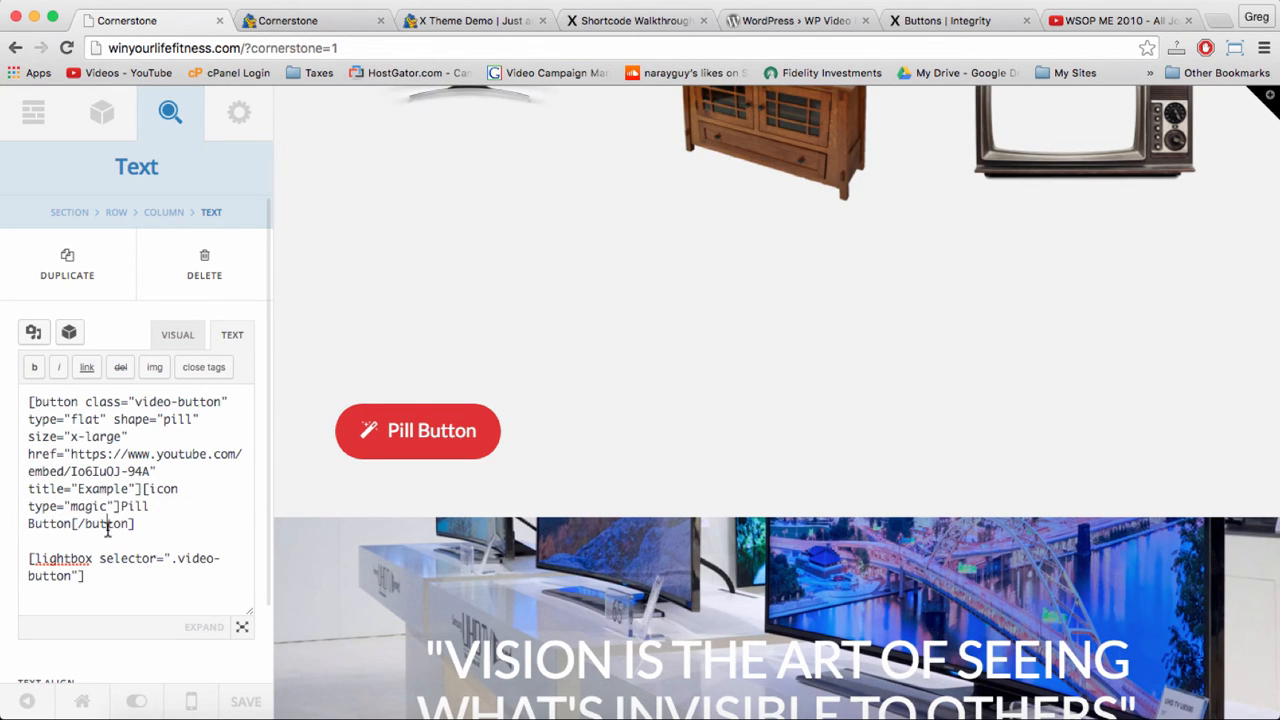
left_click(150, 523)
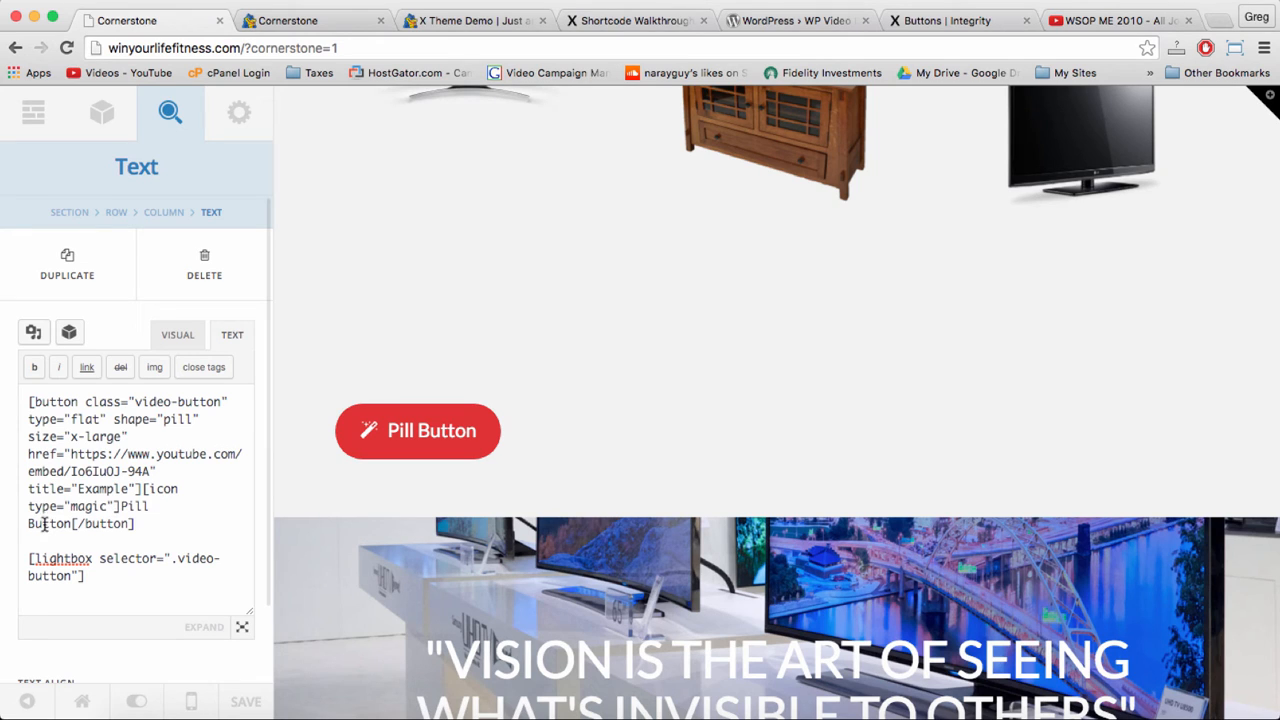
left_click_drag(72, 524, 150, 506)
key("BackSpace")
key("BackSpace")
key("BackSpace")
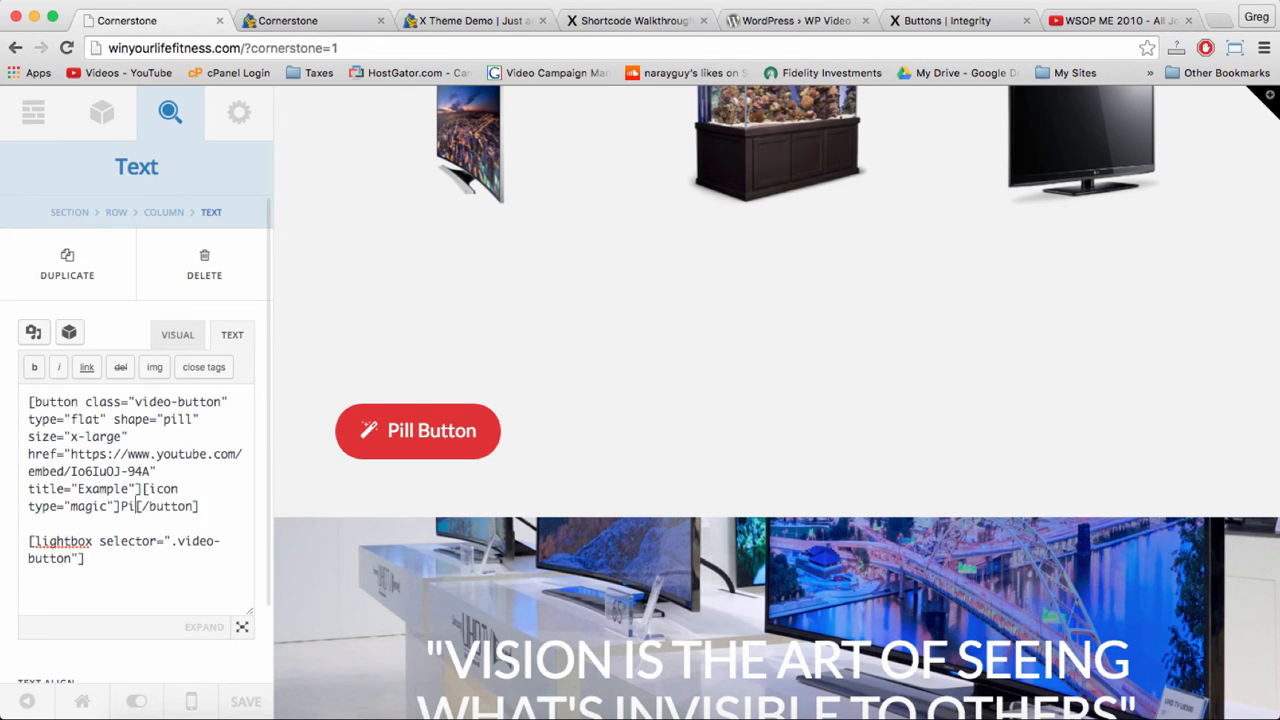
key("BackSpace")
key("BackSpace")
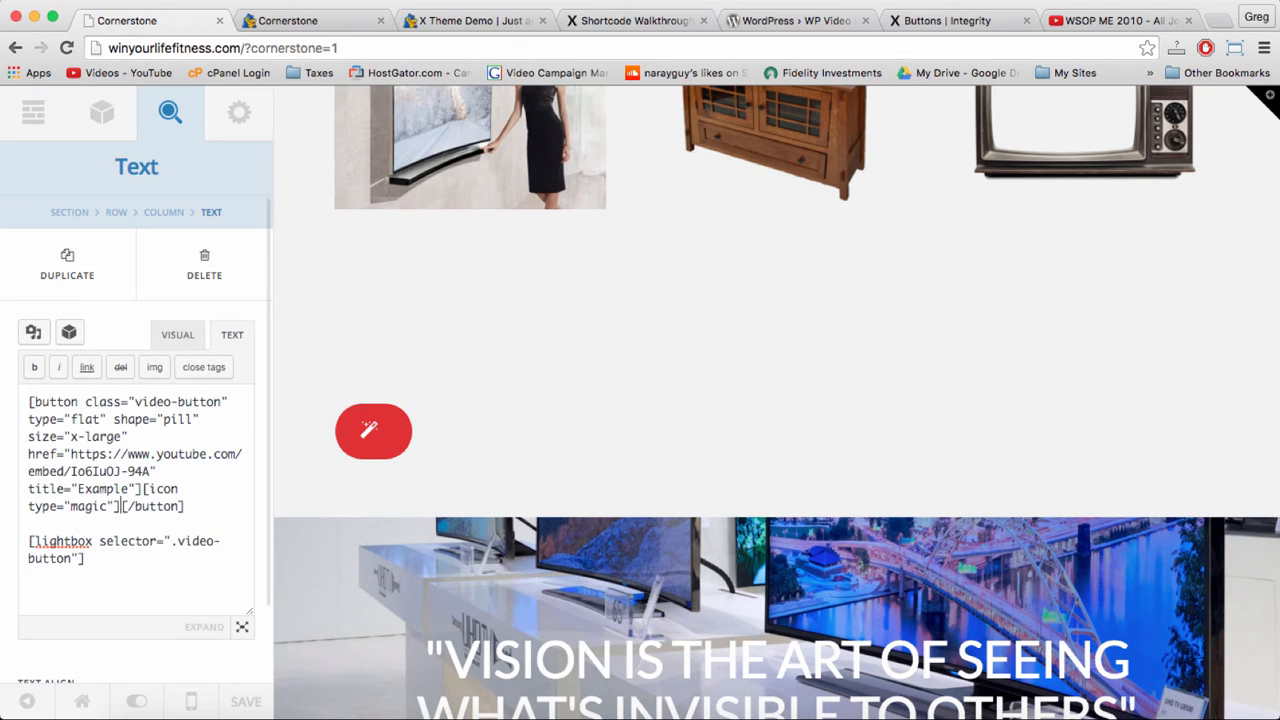
type("Watch Us Live")
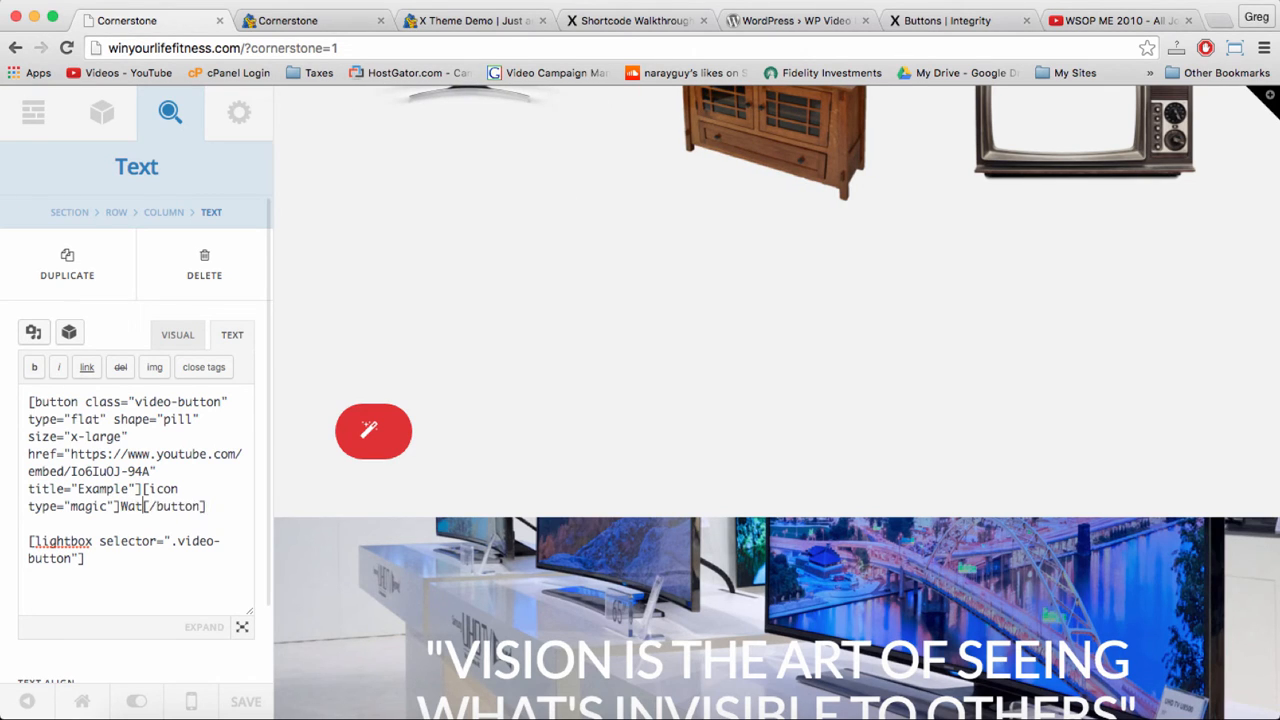
type(" at Our ")
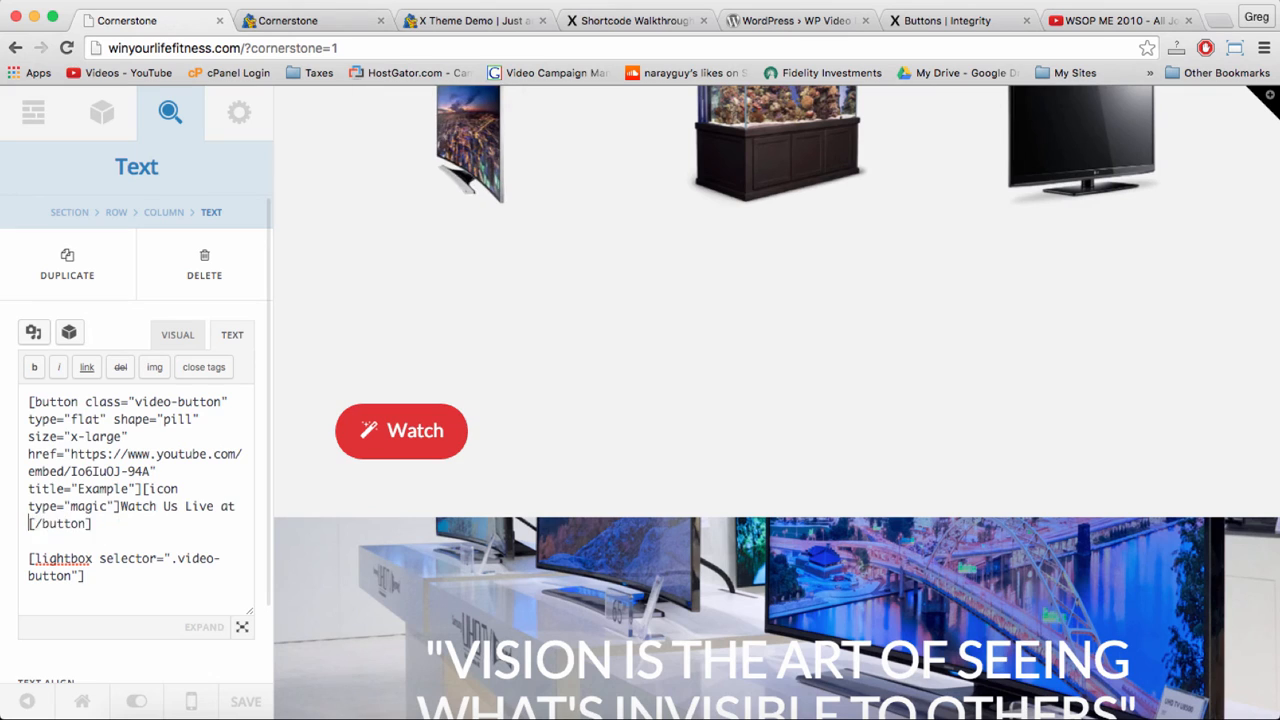
type("Showroom Even")
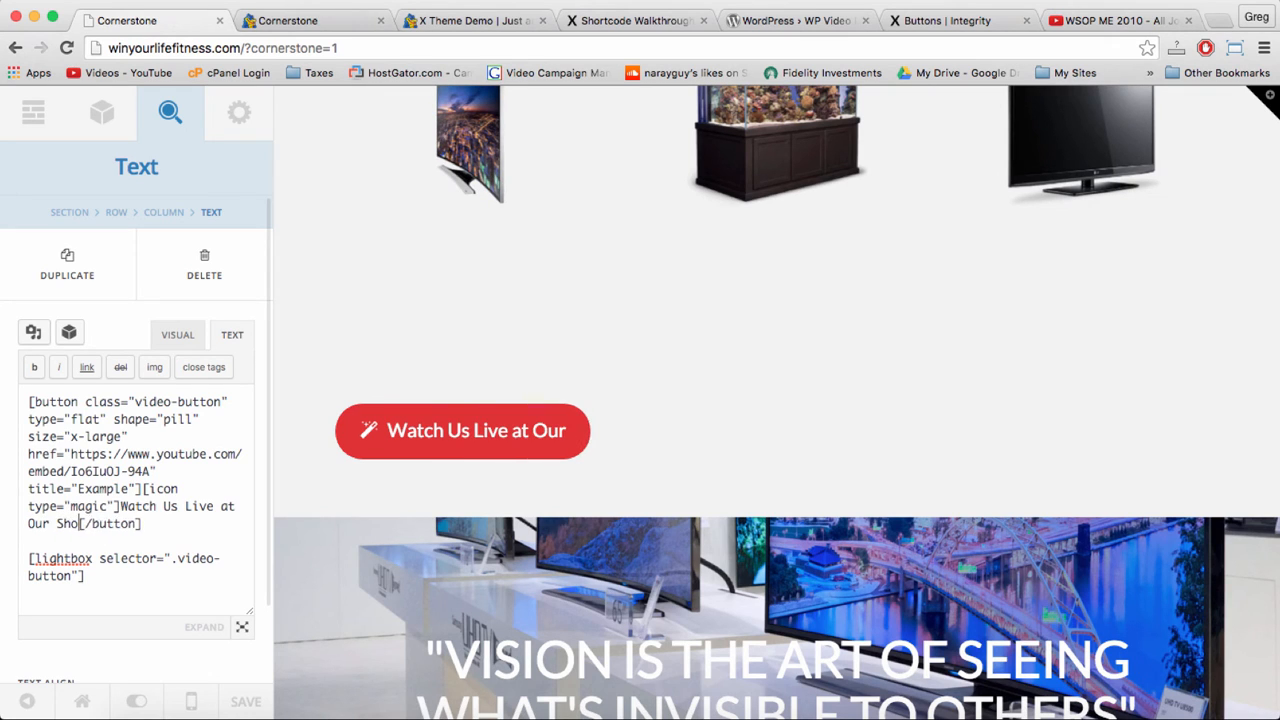
type("t")
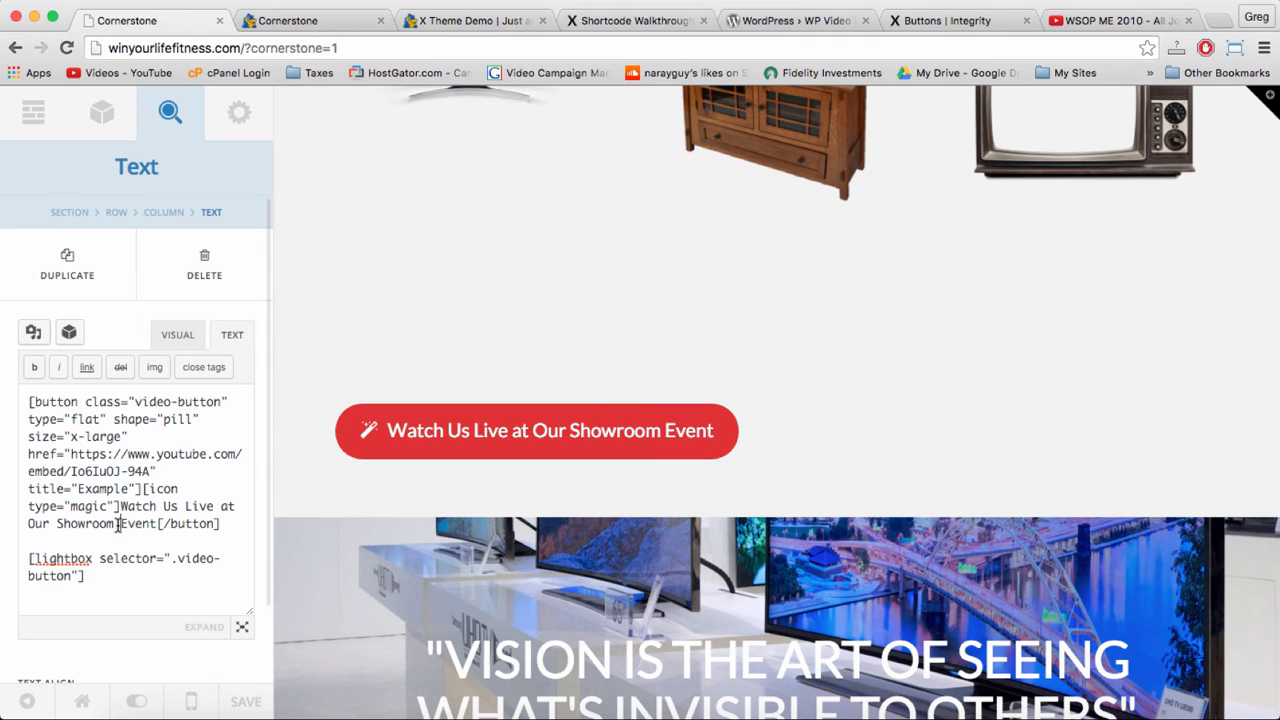
Open the Icons shortcode page in the Integrity demo and search it for "play"
left_click(935, 20)
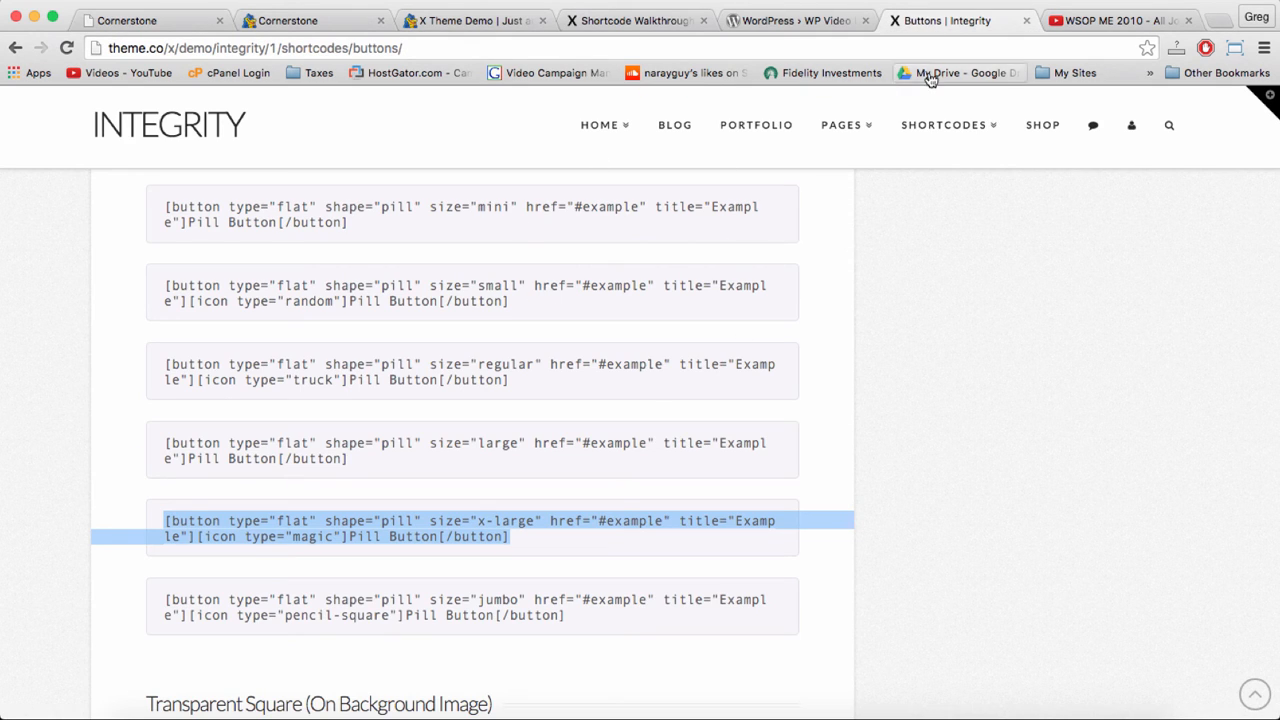
mouse_move(940, 130)
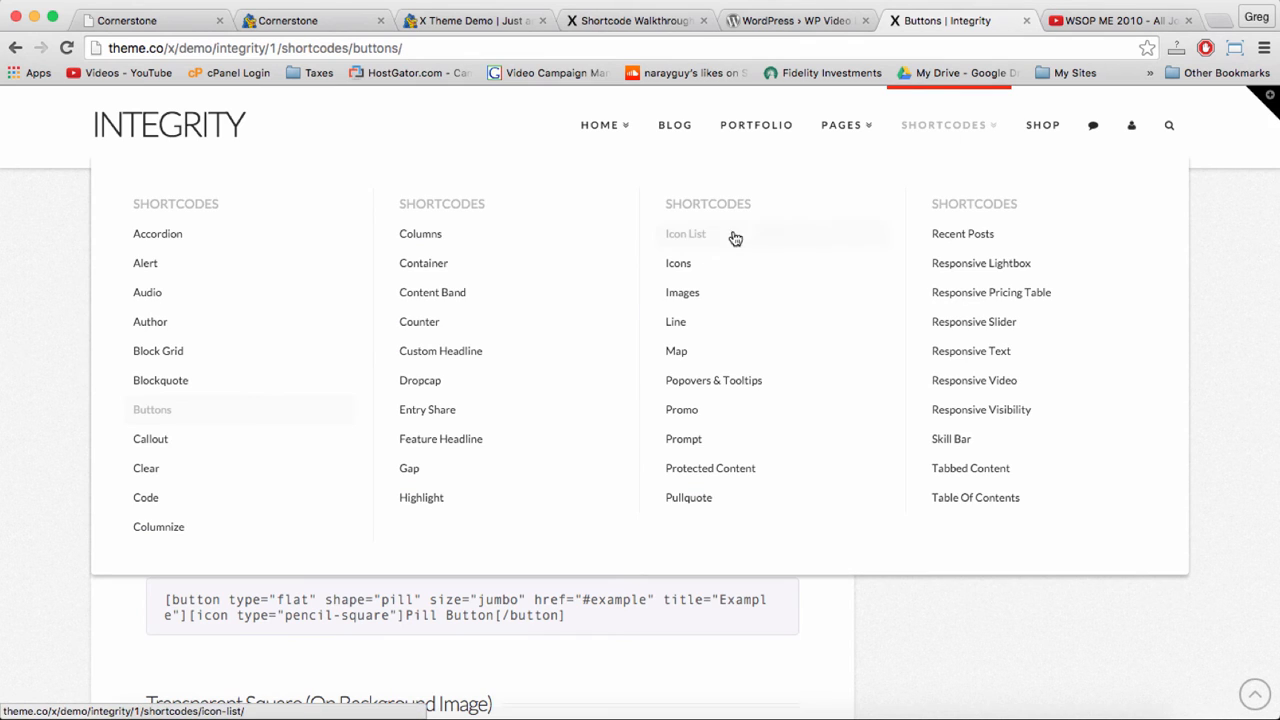
left_click(678, 265)
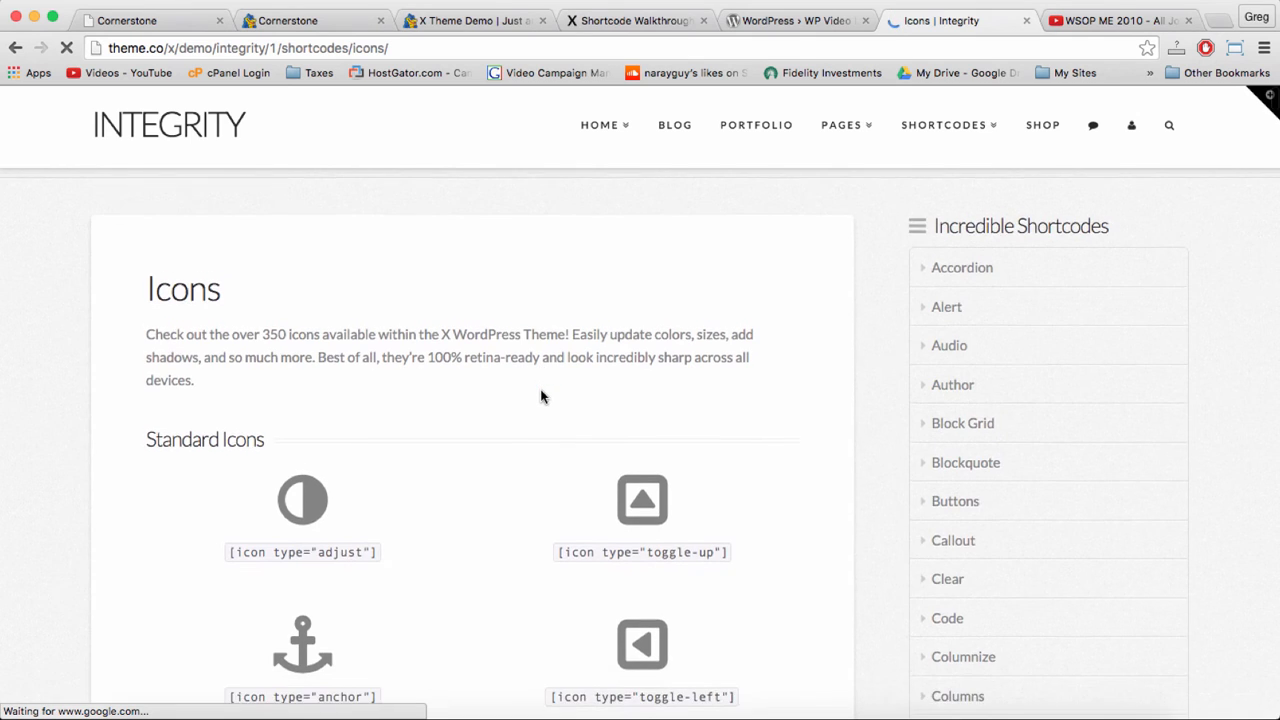
scroll(541, 397, "down", 5)
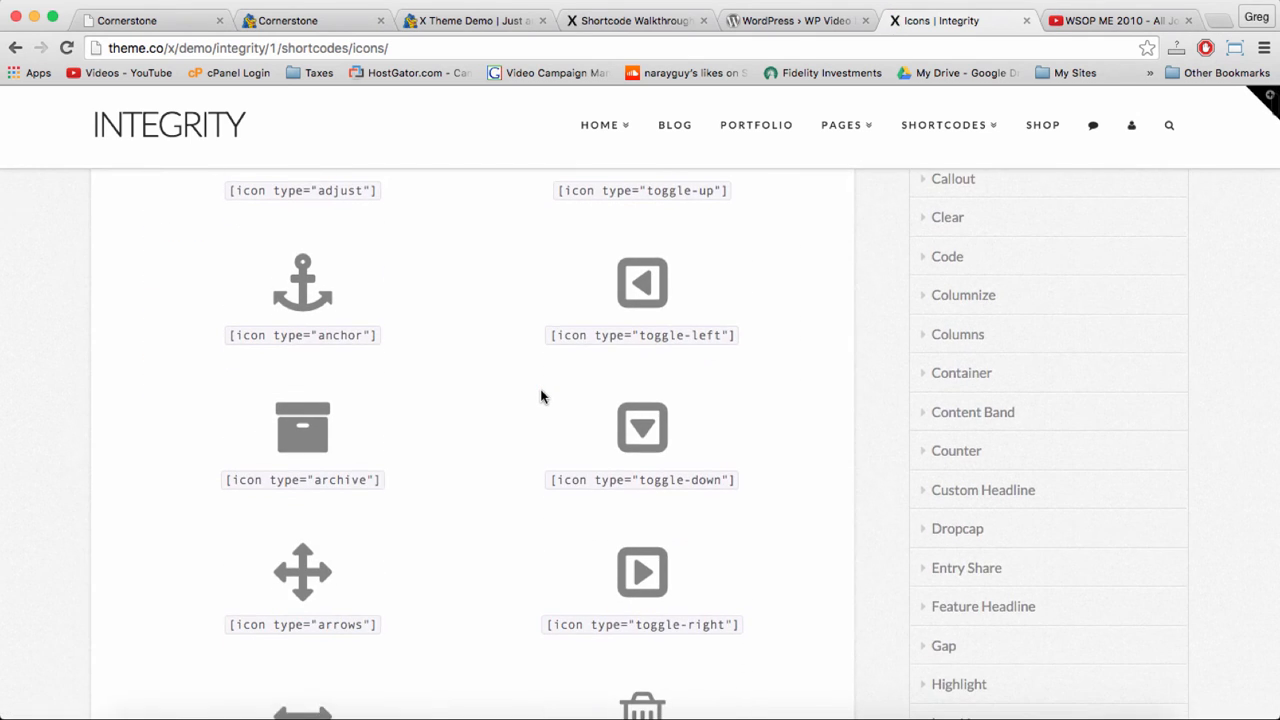
scroll(541, 397, "down", 1)
scroll(556, 398, "down", 3)
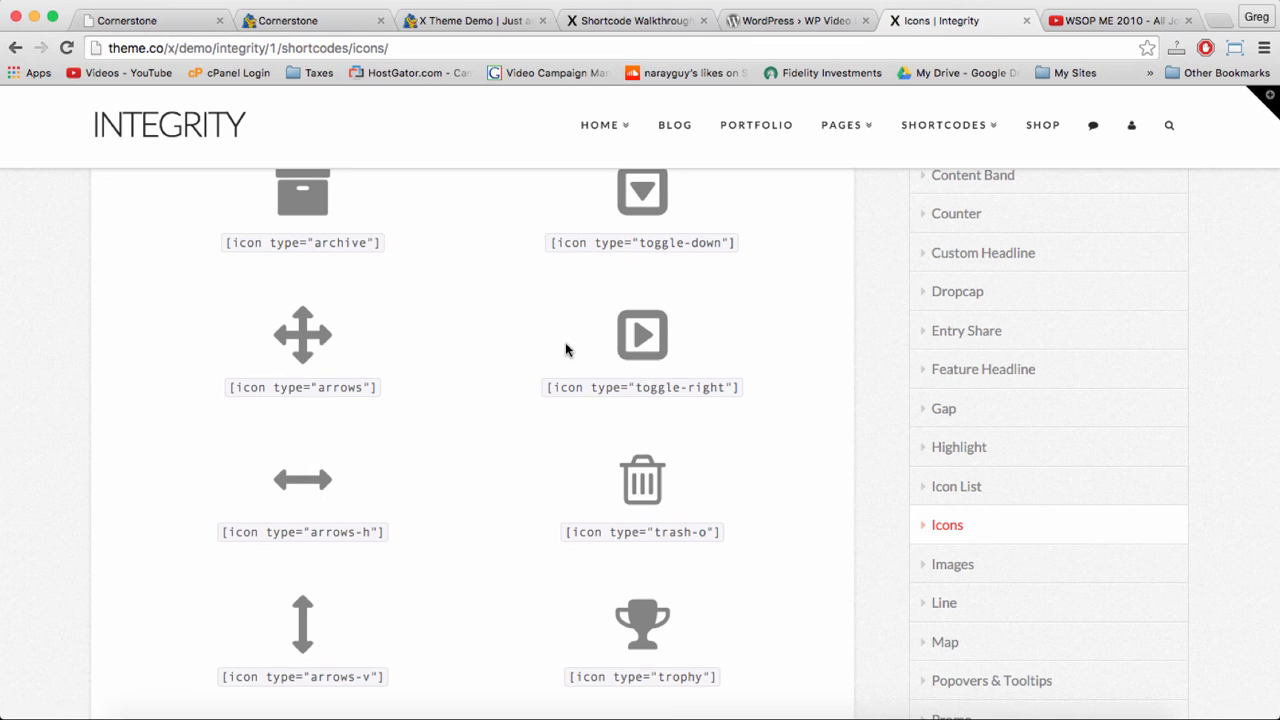
key("super+f")
type("play")
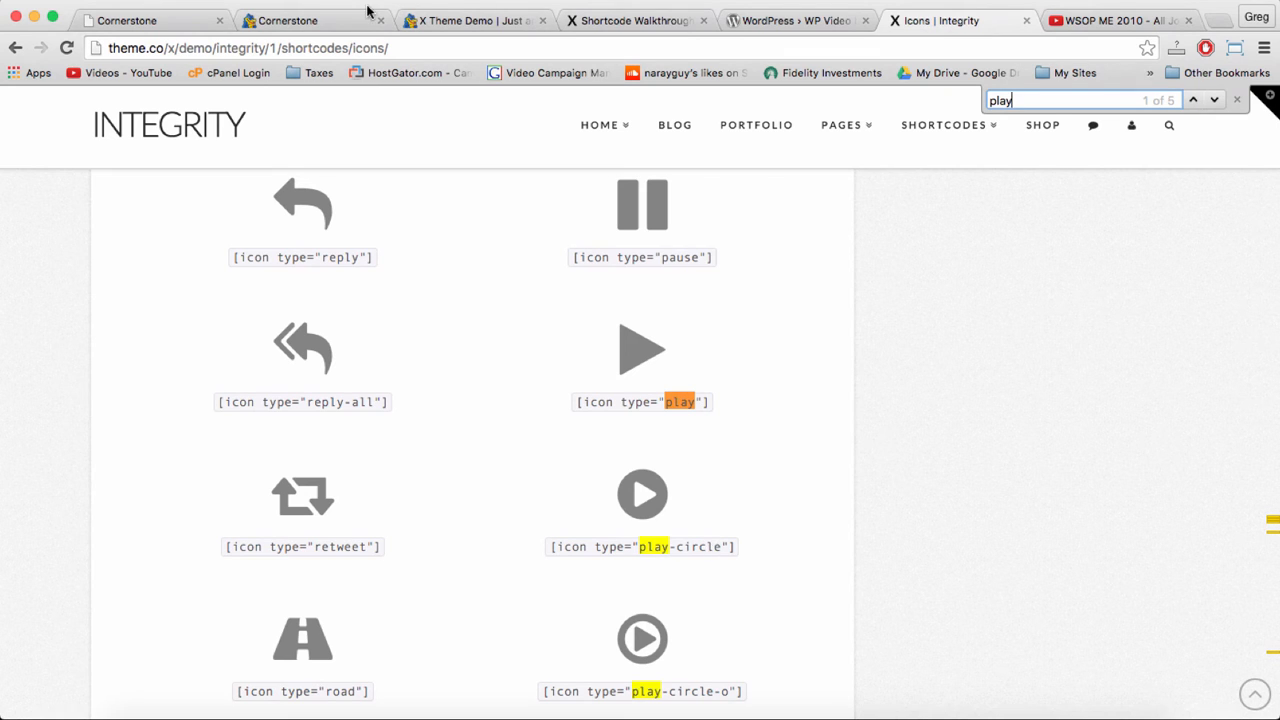
Back in the winyourlifefitness.com Cornerstone editor, set the button shortcode's icon type to "play"
left_click(152, 24)
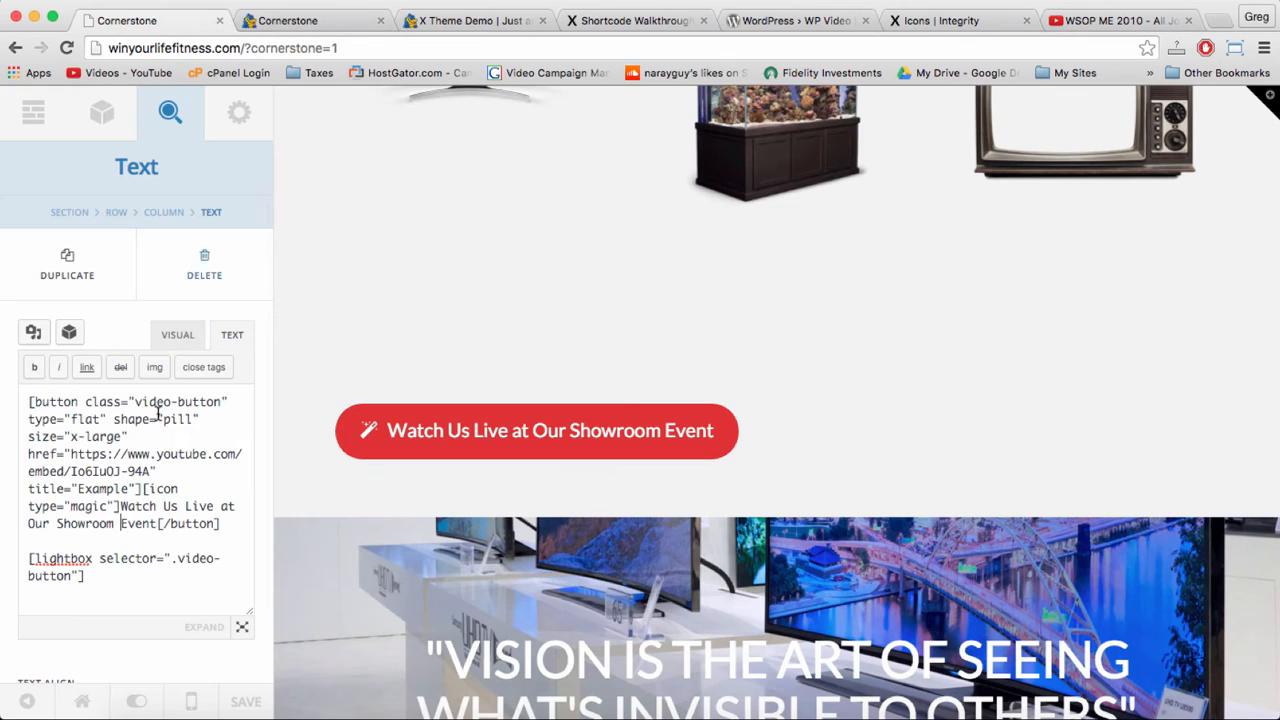
double_click(85, 506)
type("plya")
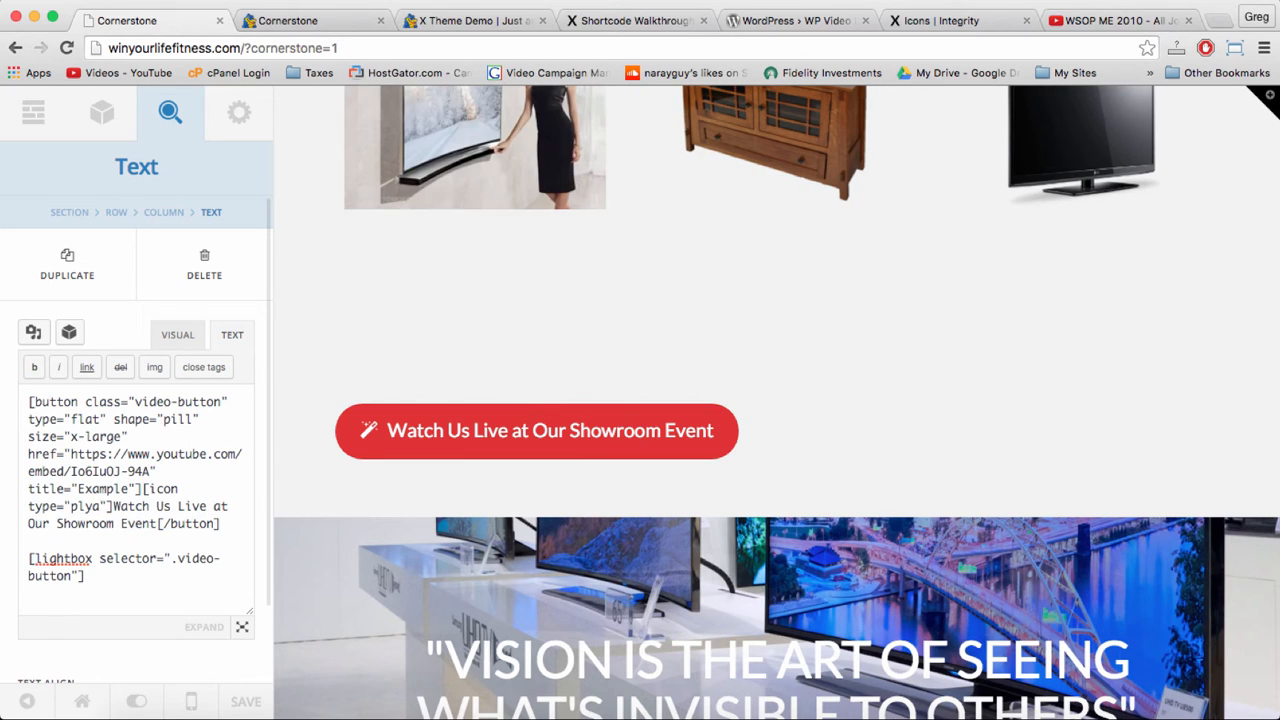
key("BackSpace")
key("BackSpace")
type("ay")
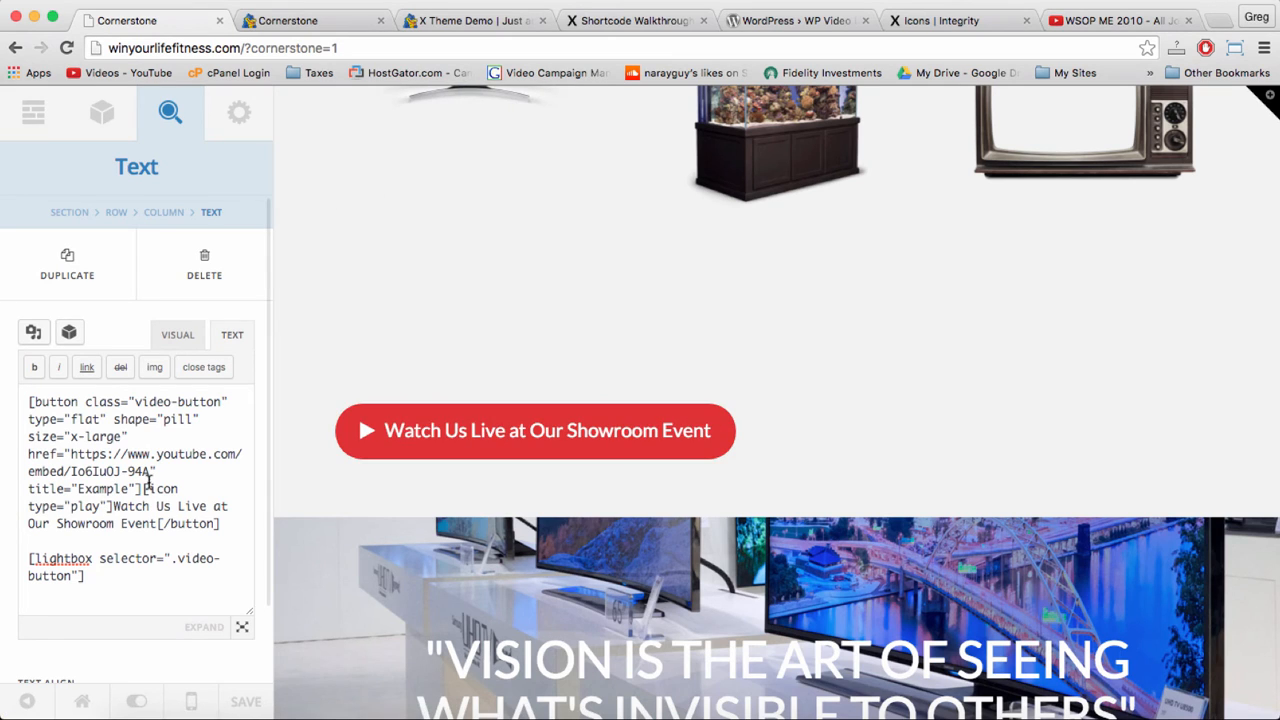
Center-align the button shortcode paragraph in the visual editor
left_click(173, 342)
scroll(135, 540, "down", 3)
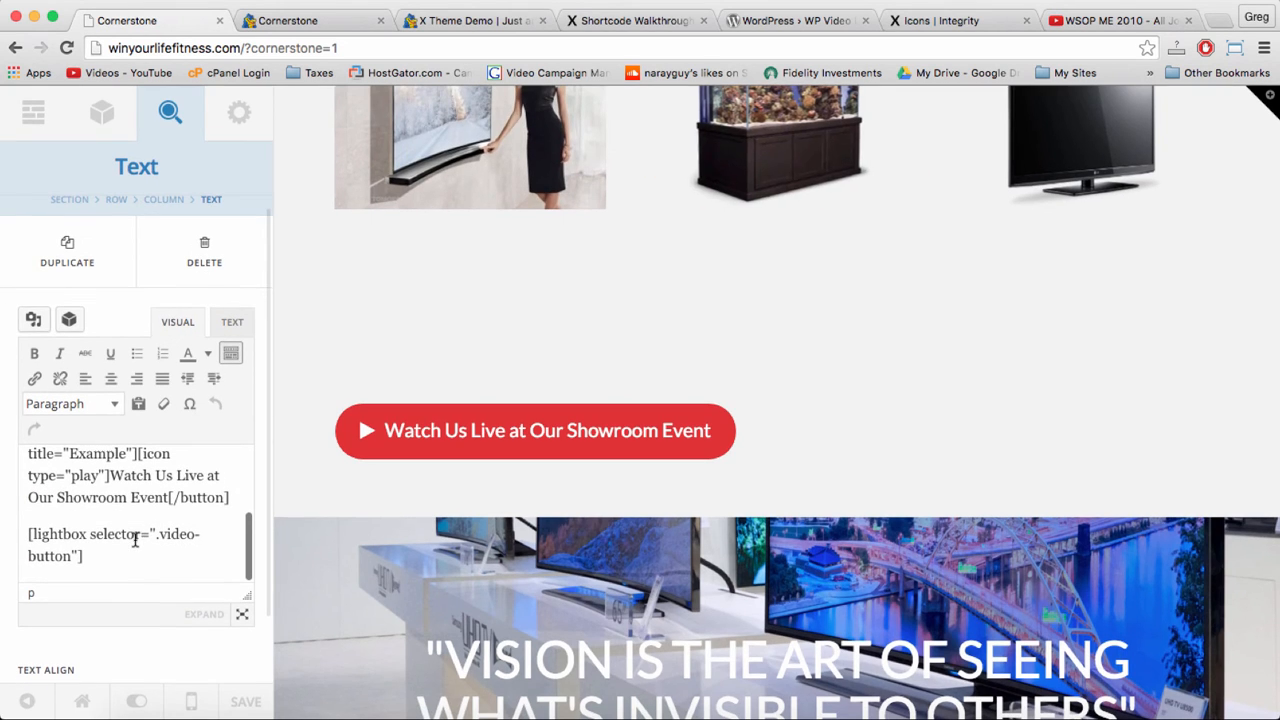
left_click_drag(231, 494, 62, 343)
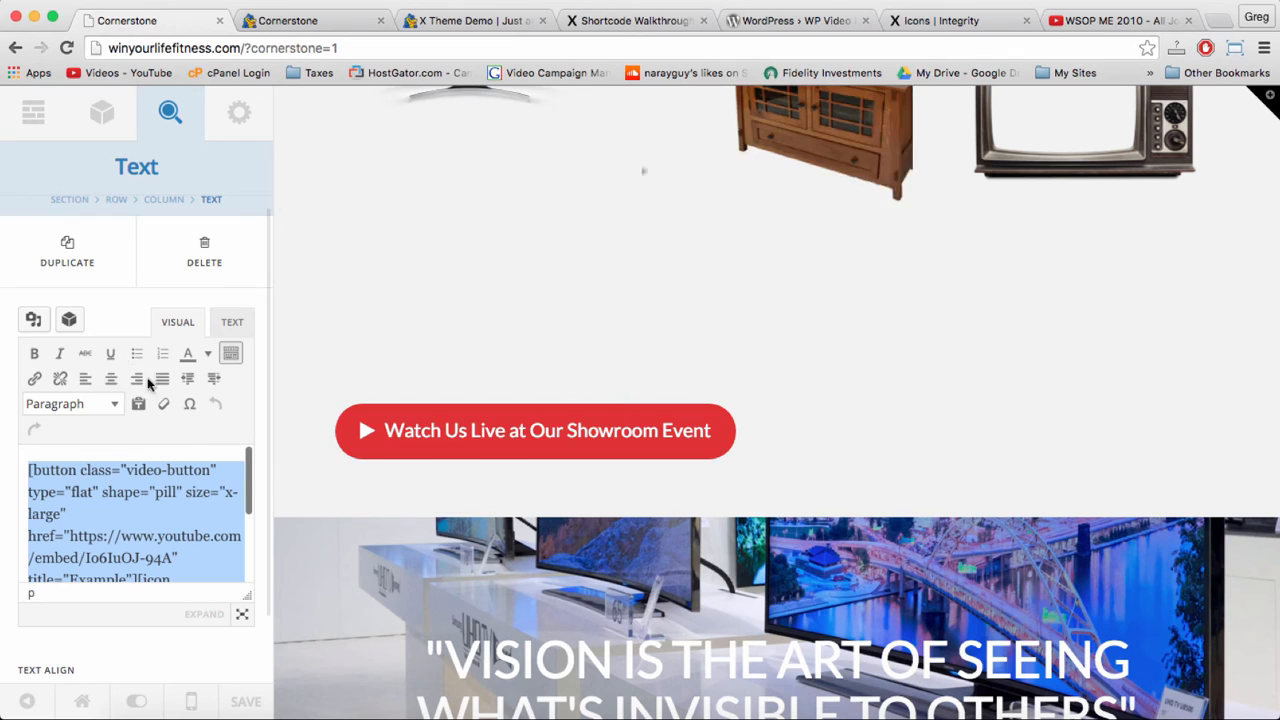
left_click(111, 378)
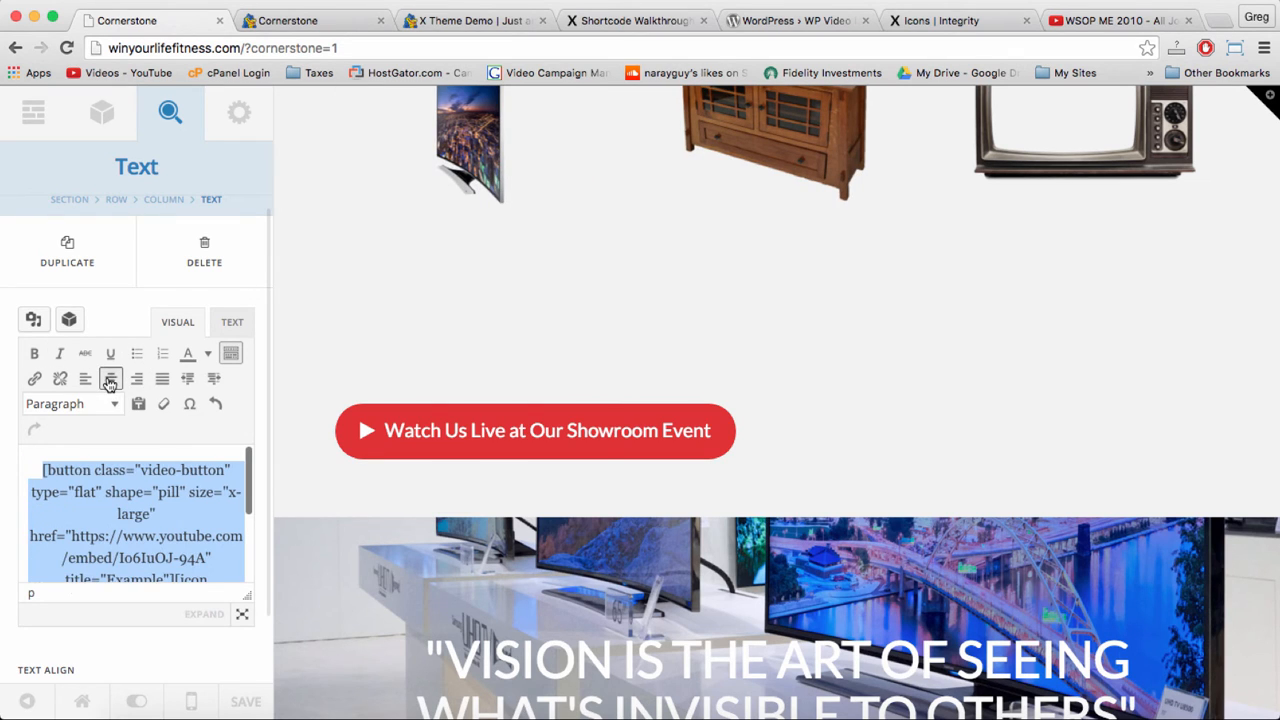
In the element's code, add the line "OUR EVENT WAS A LOT OF FUN AND YOU CAN CHECK IT OUT HERE" above the centered button paragraph
left_click(232, 322)
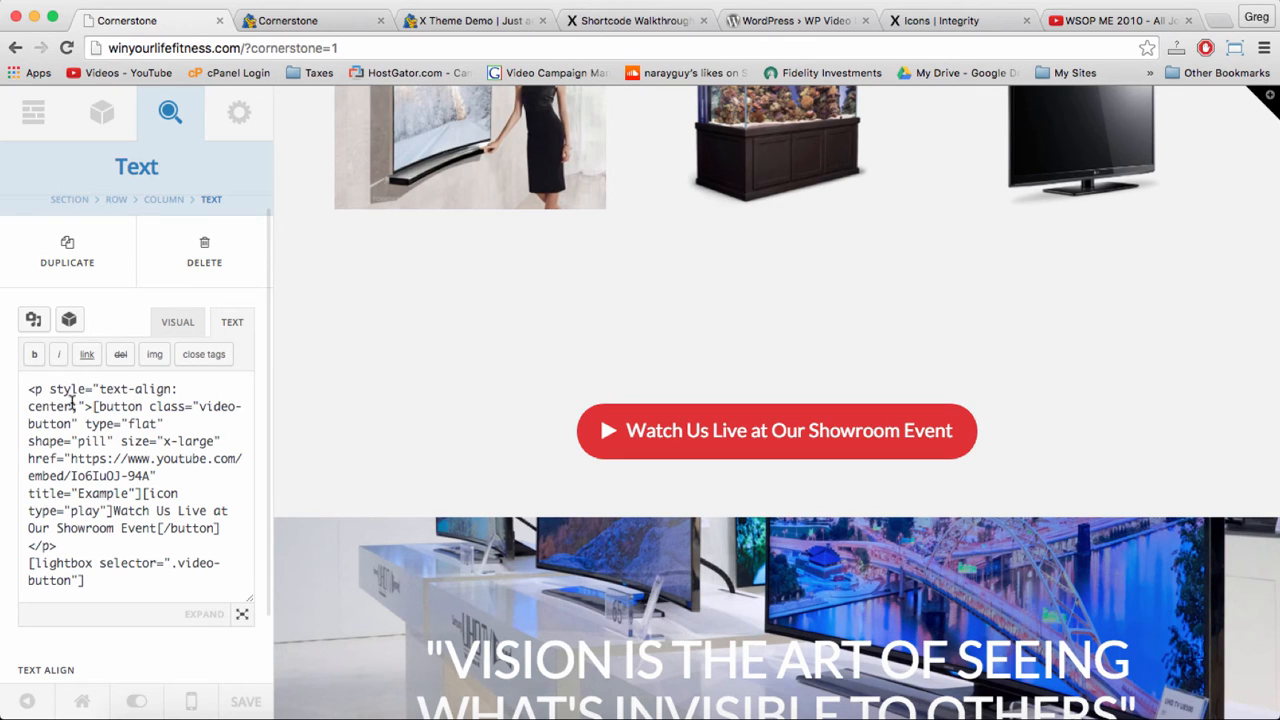
left_click_drag(92, 408, 20, 388)
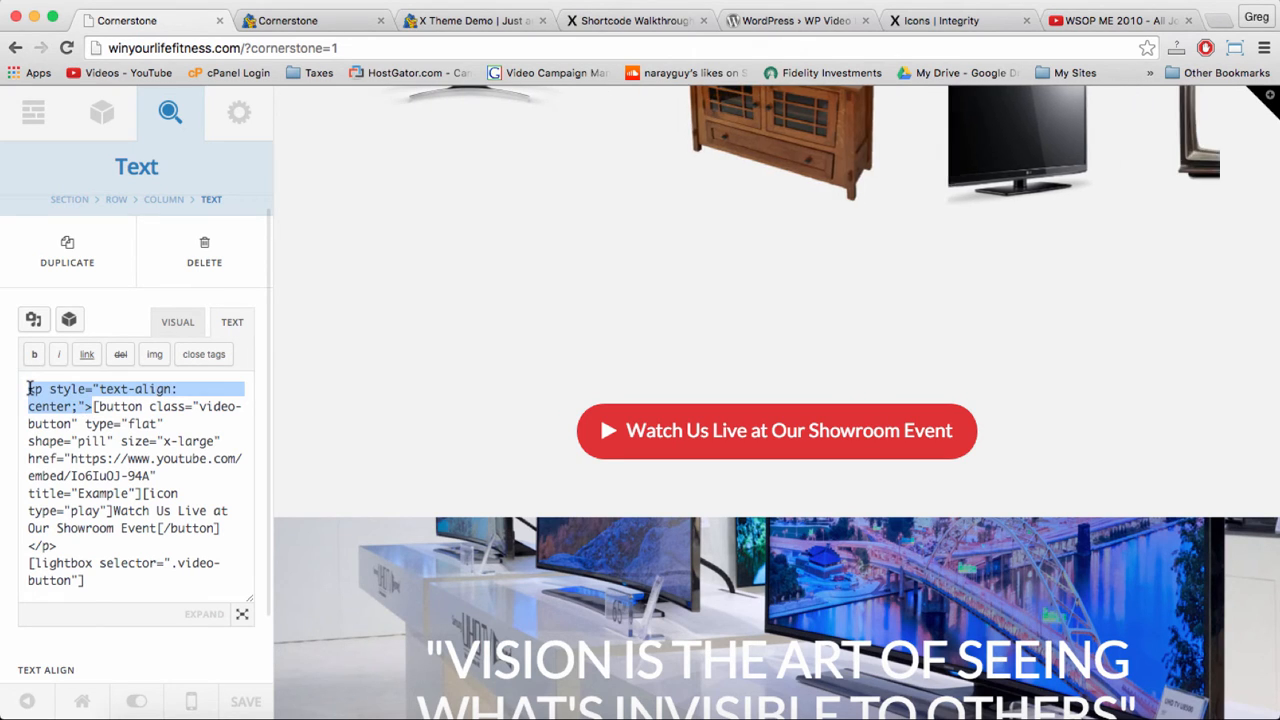
left_click(30, 388)
key("Return")
key("Return")
key("Return")
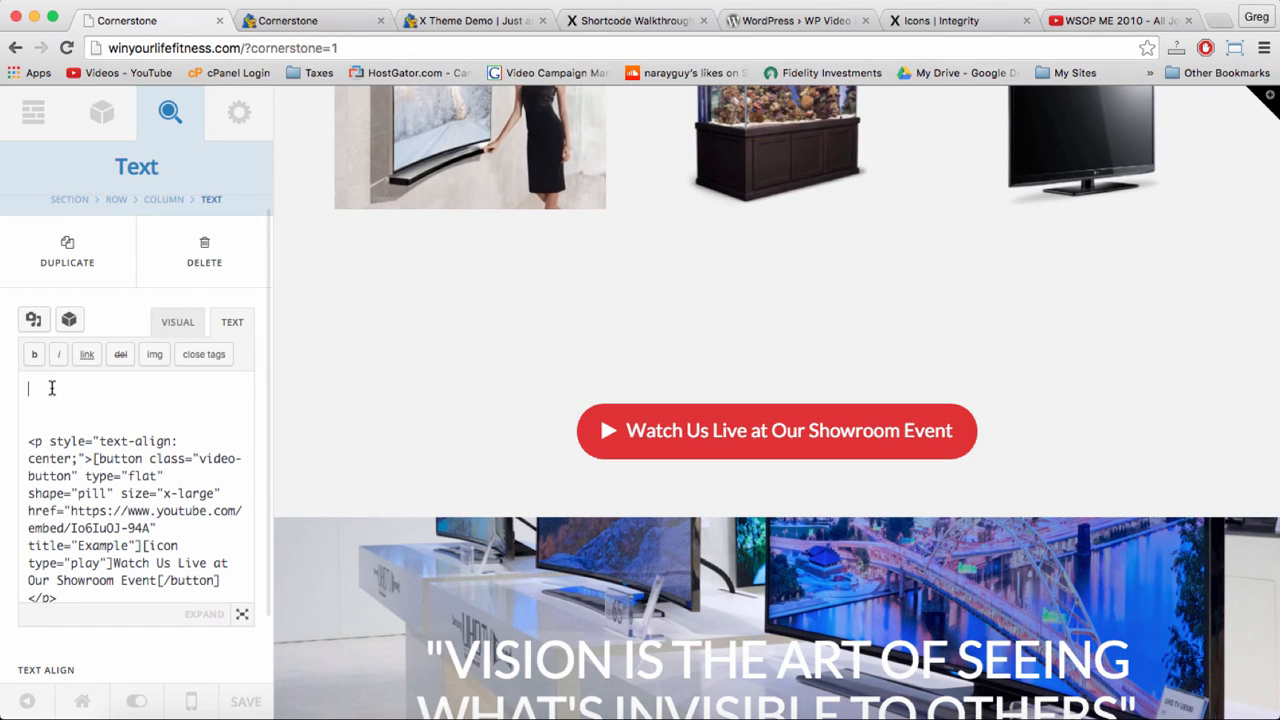
type("OUR EVENT WAS A LOT OF FUN AND YOU CAN CHECK IT OUT HERE")
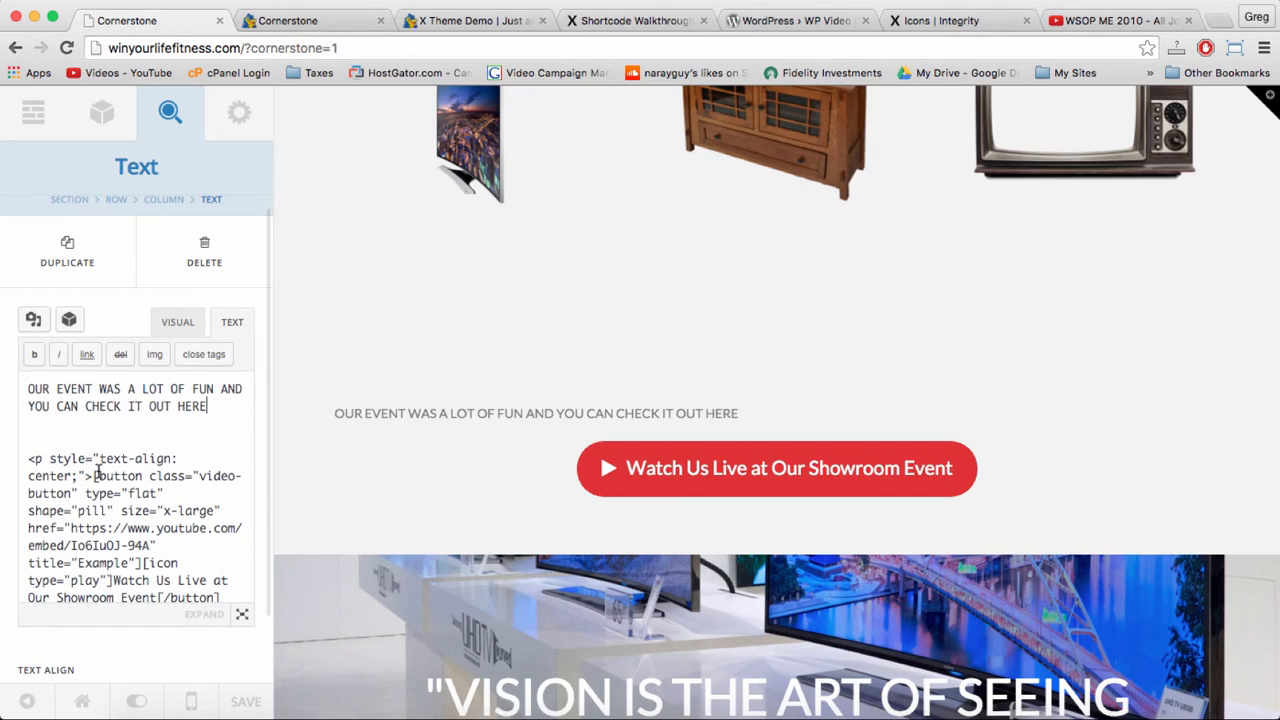
Center the event text line above the button and format it as Heading 3
left_click(177, 322)
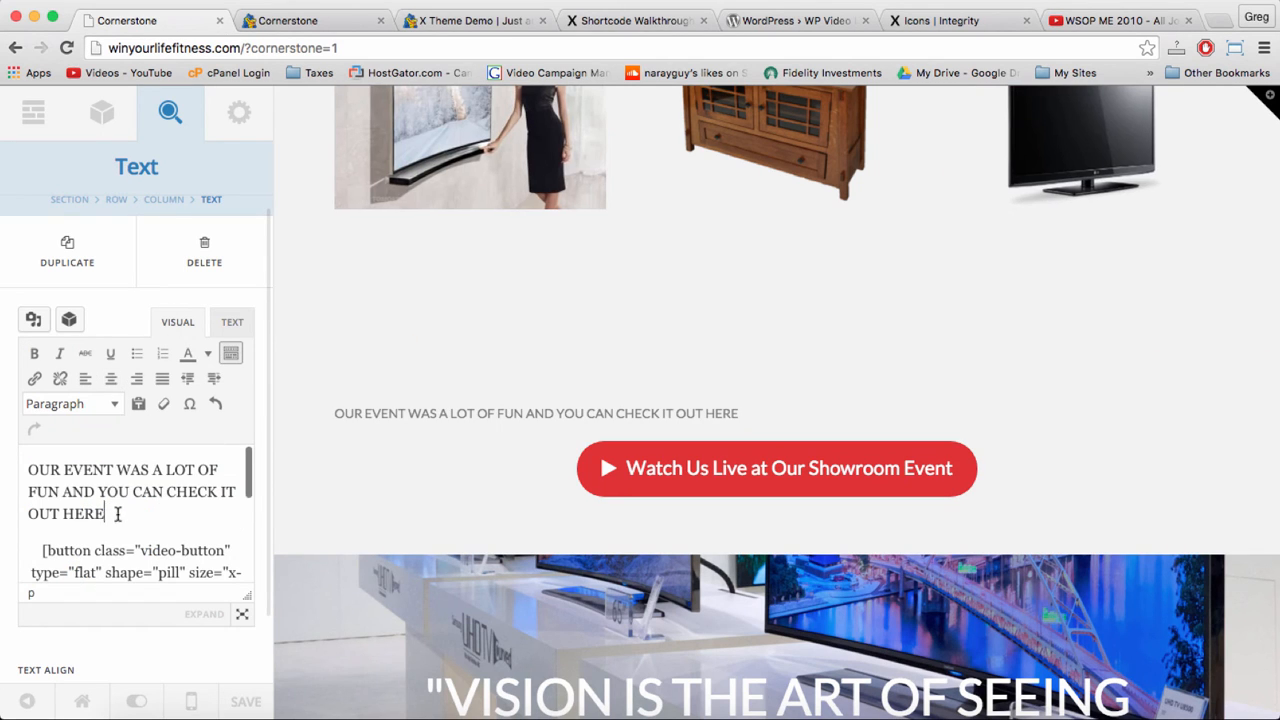
left_click_drag(116, 514, 21, 451)
left_click(111, 378)
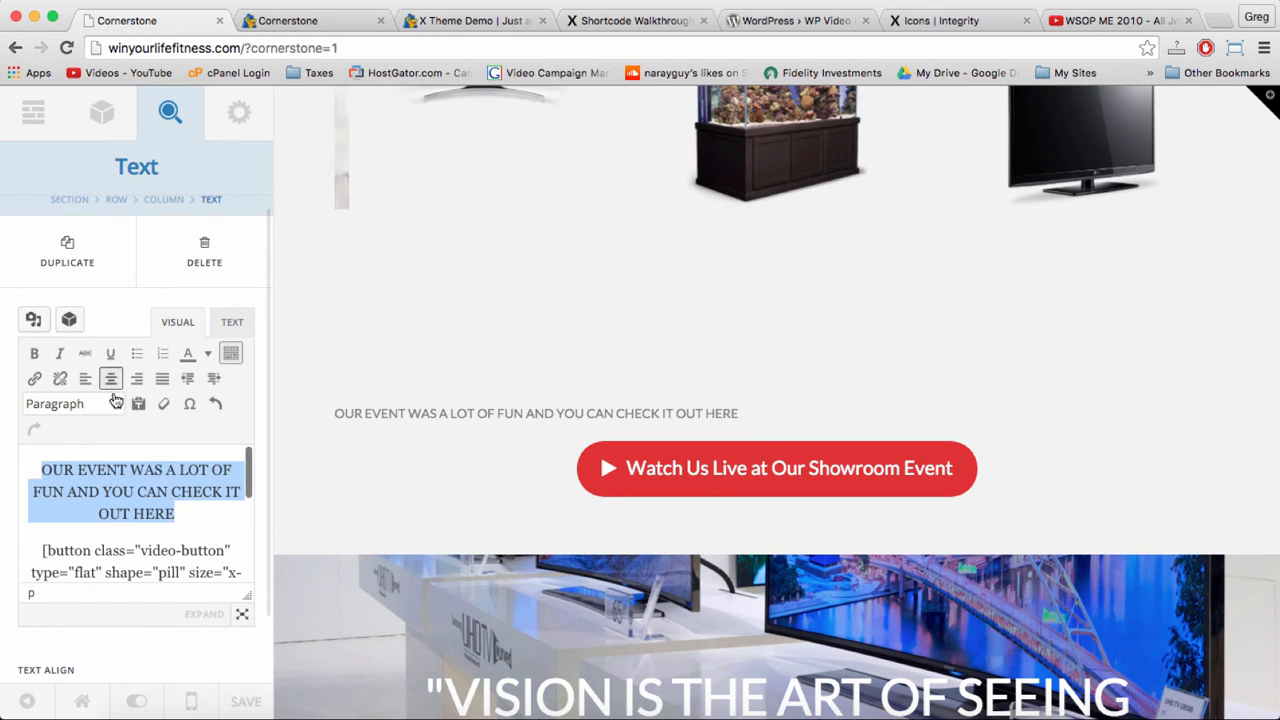
left_click(113, 405)
left_click(103, 553)
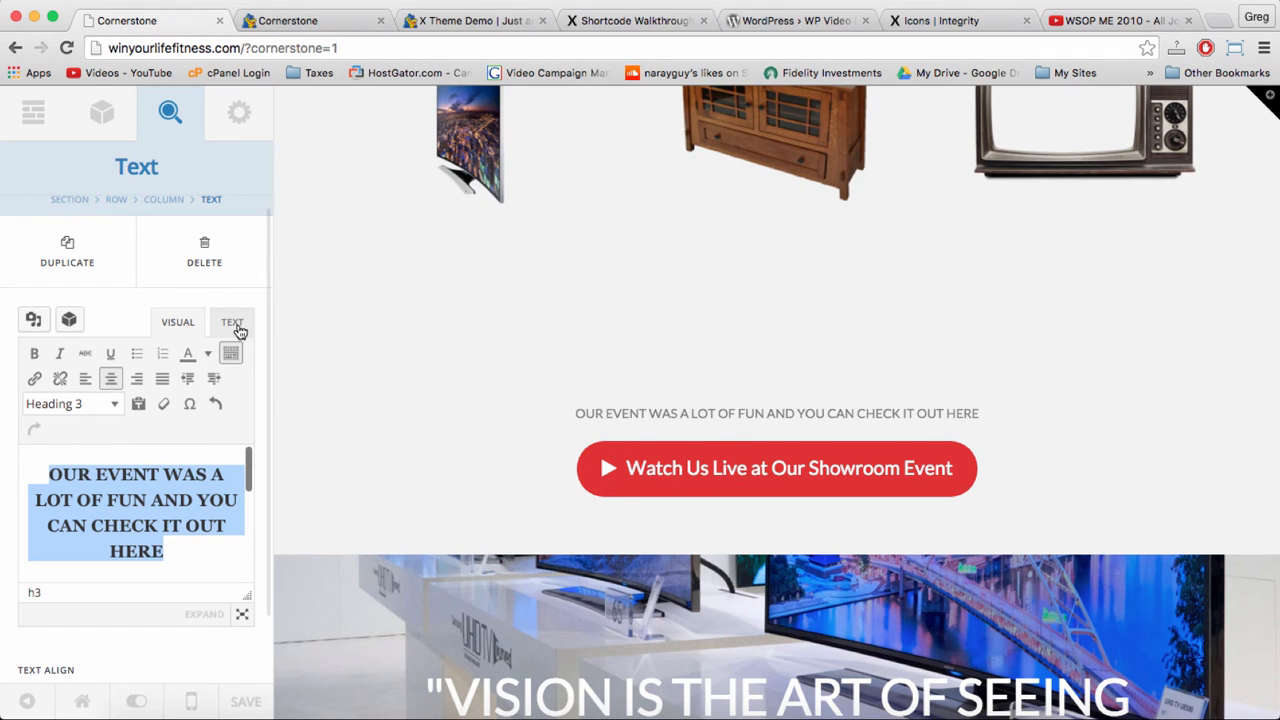
Format the event text line as Heading 4 and insert a "&nbsp;" spacer line between it and the button paragraph in the code
left_click(100, 404)
left_click(100, 585)
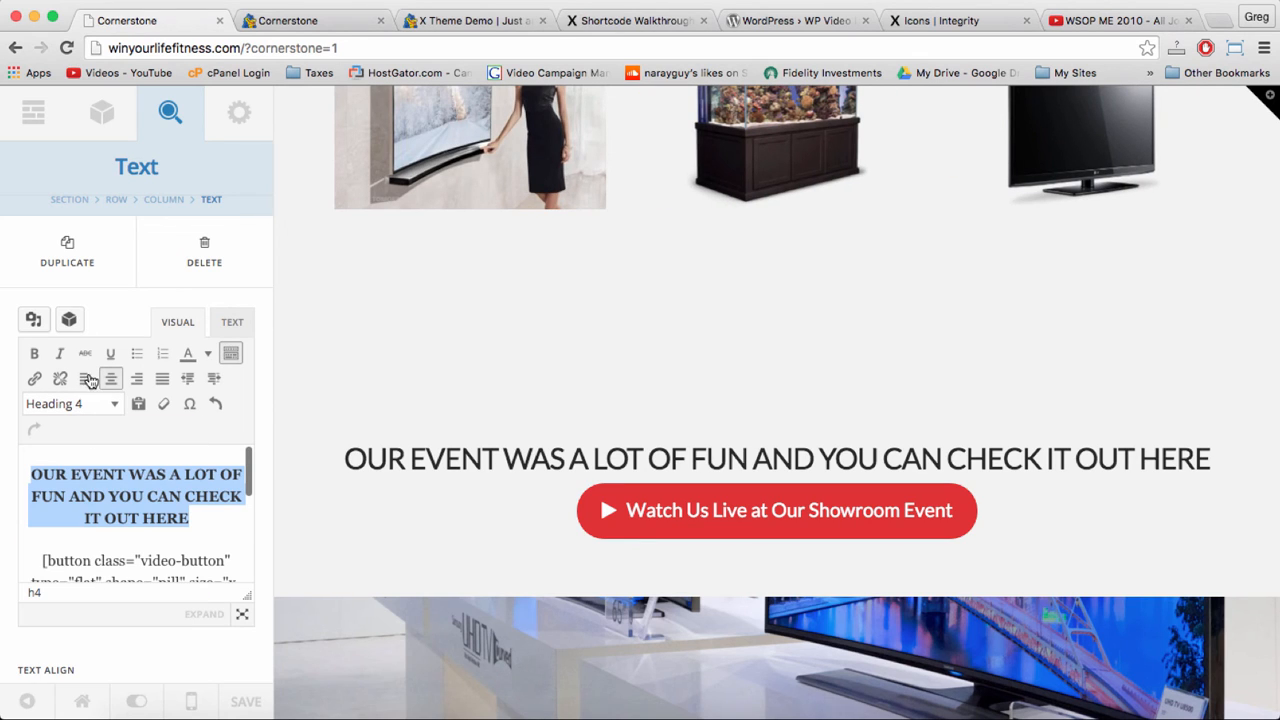
left_click(229, 323)
left_click(136, 438)
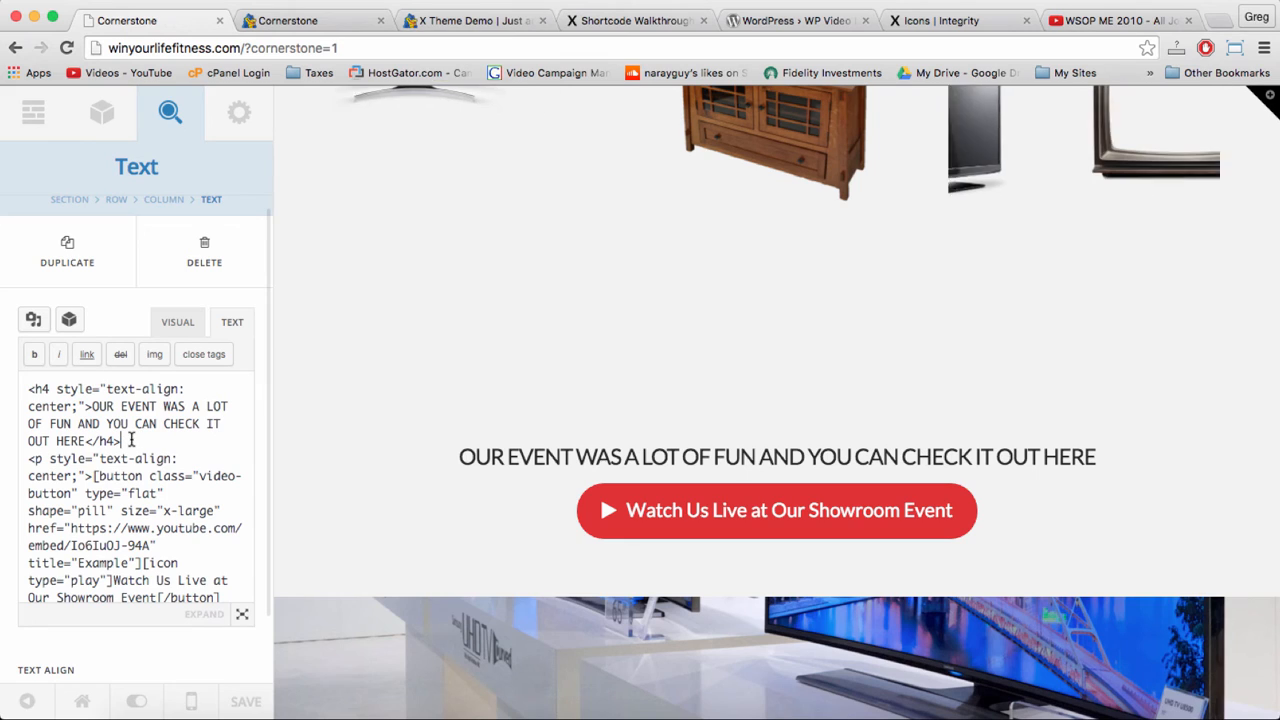
key("Return")
key("Return")
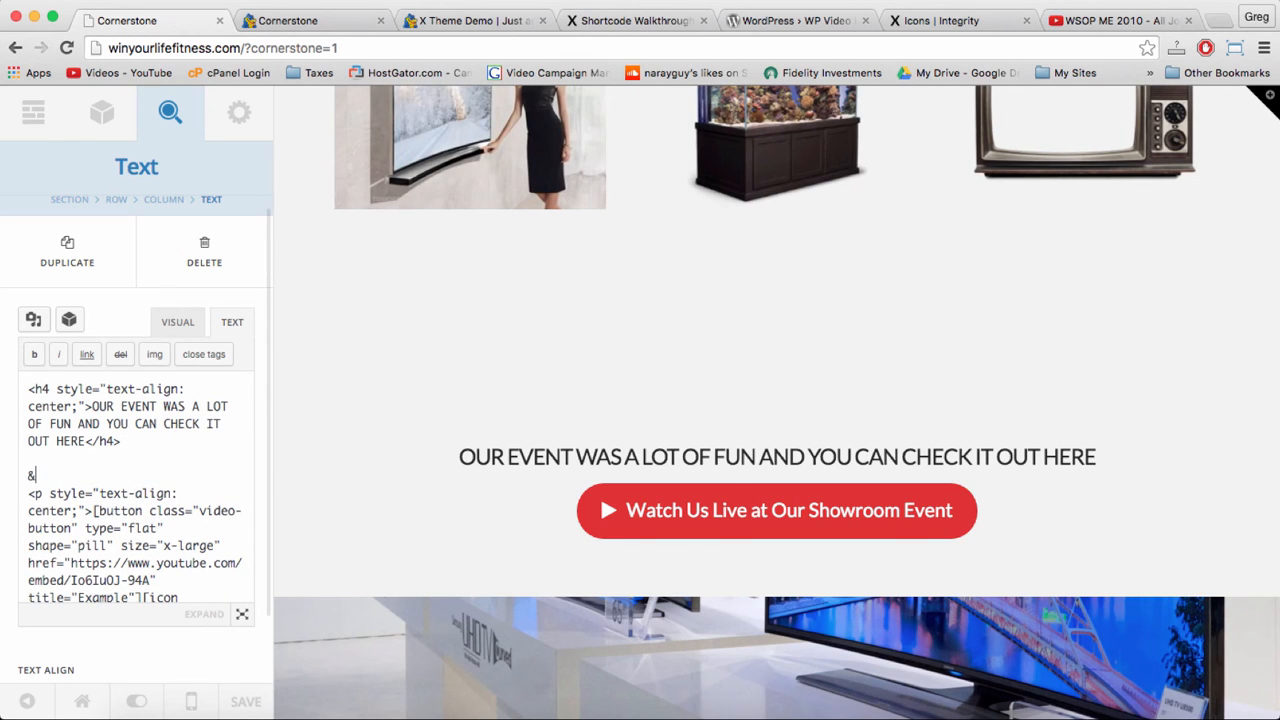
type("&NBSP;")
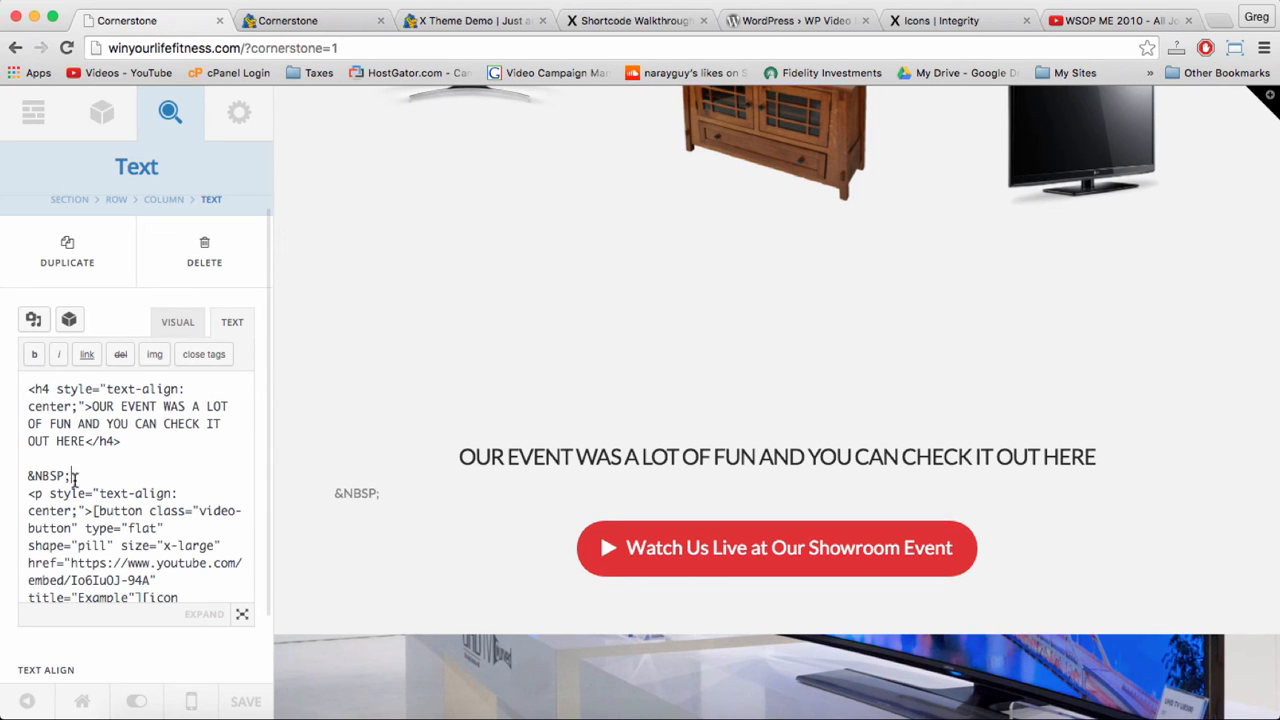
left_click_drag(84, 482, 27, 478)
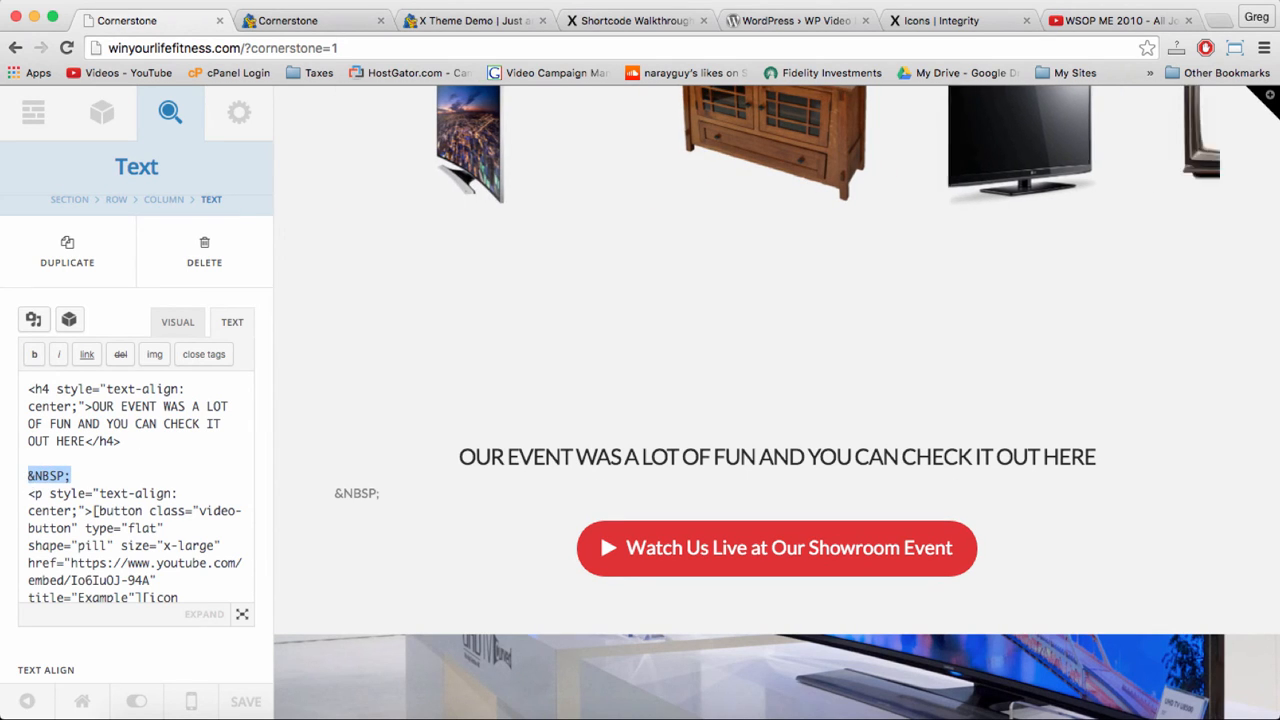
type("&nbsp;")
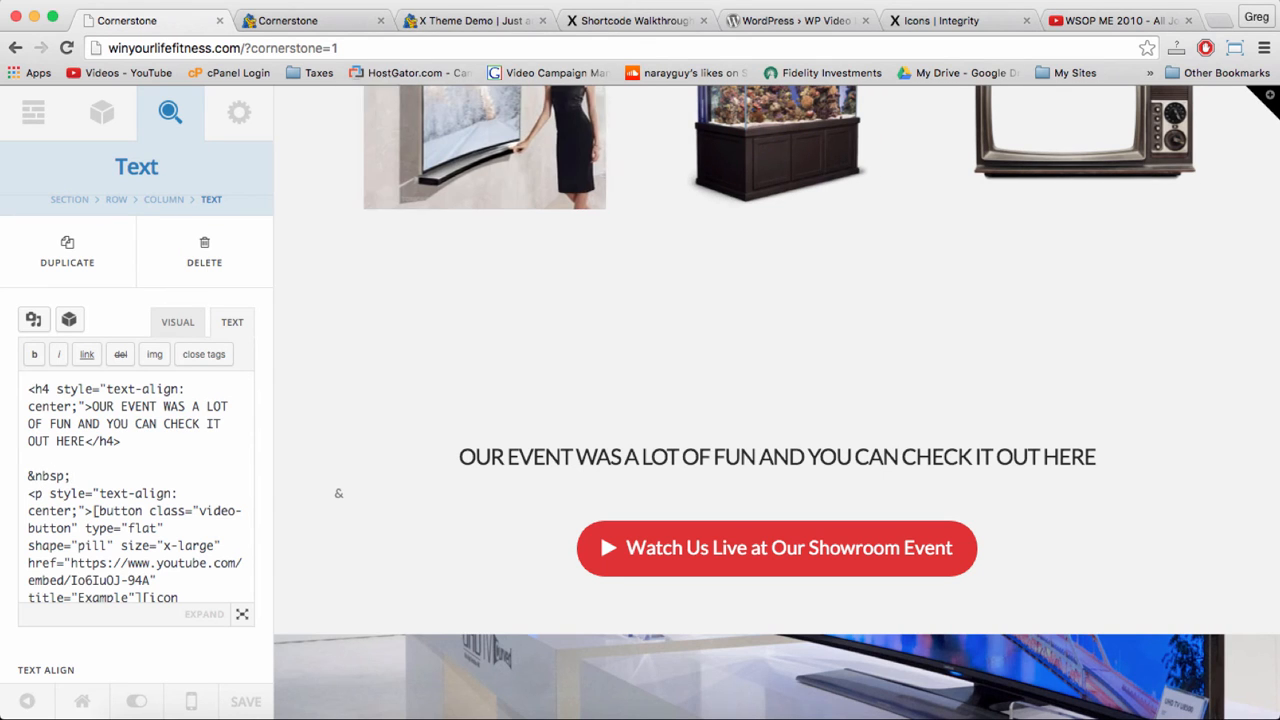
Copy the "&nbsp;" spacer and paste it below the lightbox shortcode, separated by a blank line
scroll(125, 480, "down", 2)
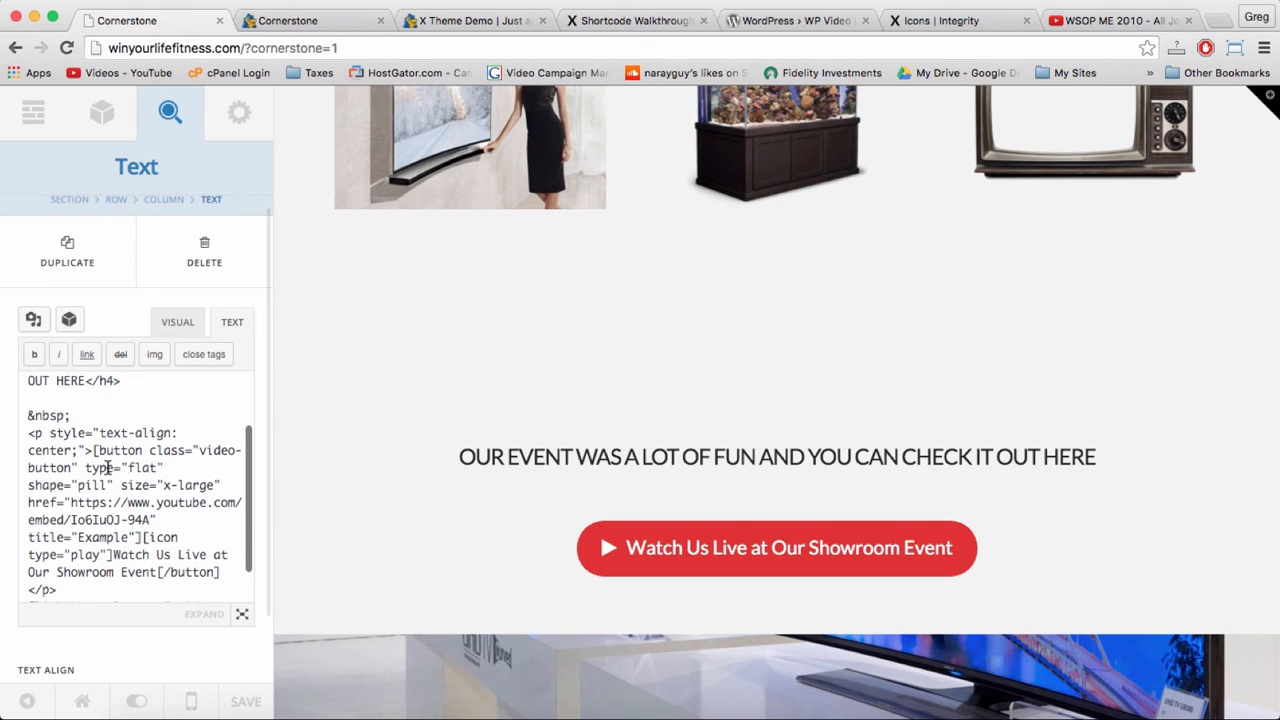
left_click_drag(80, 417, 7, 413)
key("super+c")
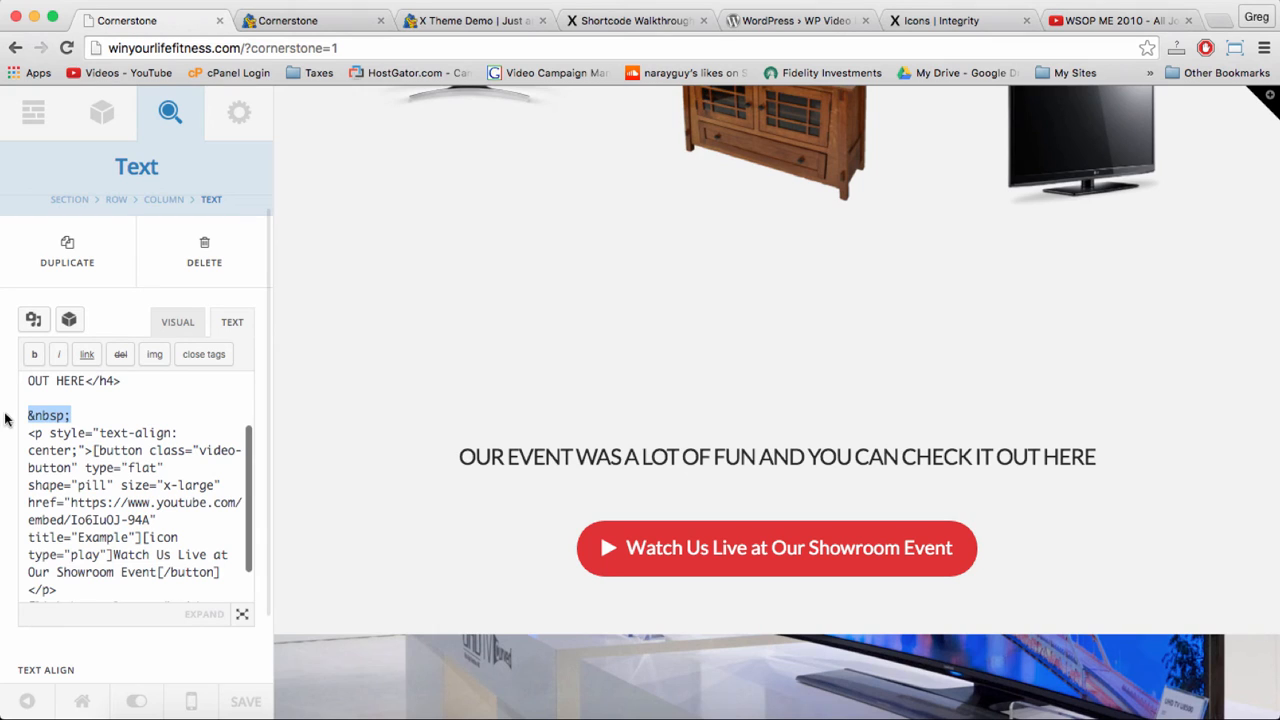
left_click(82, 590)
scroll(82, 590, "down", 3)
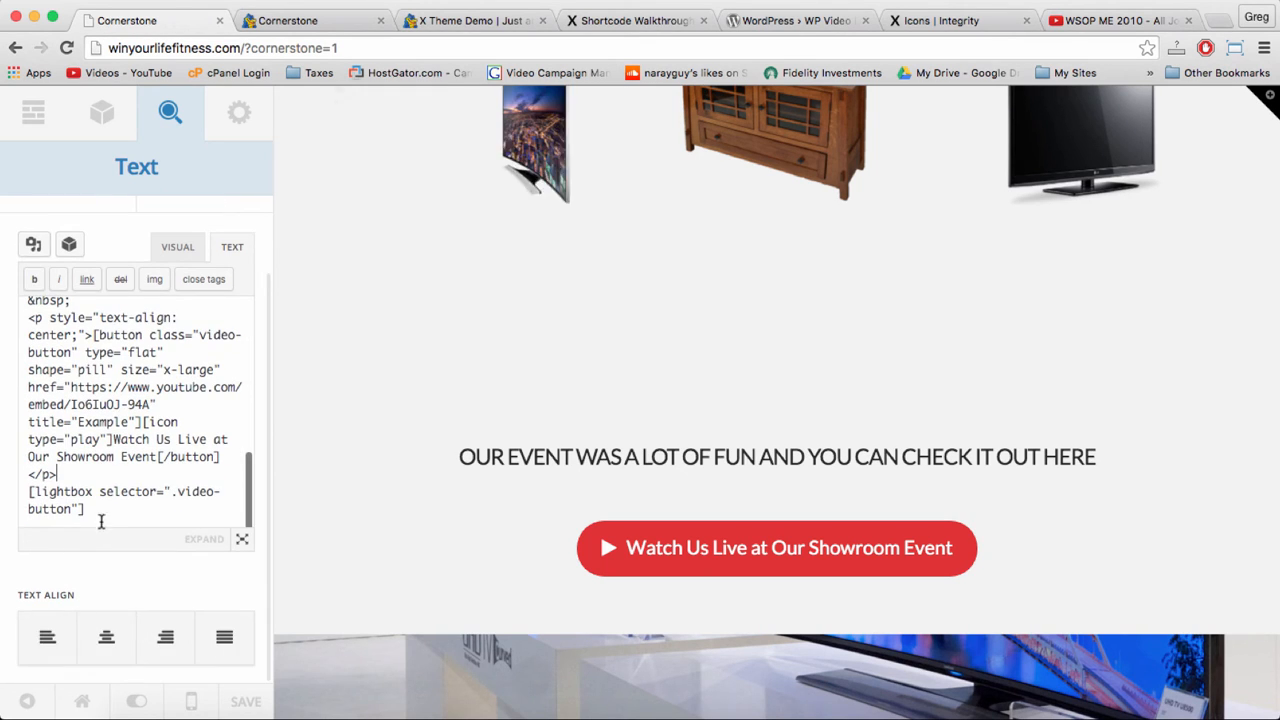
left_click(108, 510)
key("Return")
key("Return")
key("super+v")
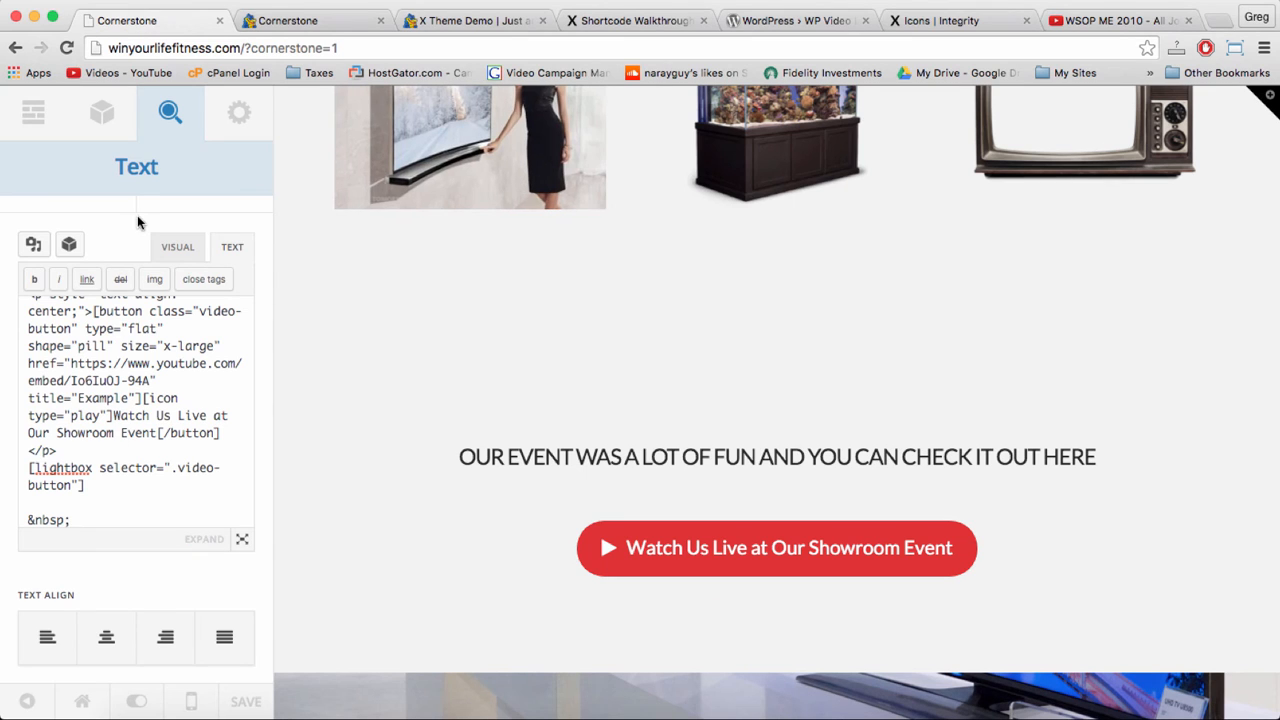
Give Section 8, which holds the event heading and button, a white (#ffffff) background color and save the page
scroll(137, 220, "up", 1)
scroll(248, 355, "up", 1)
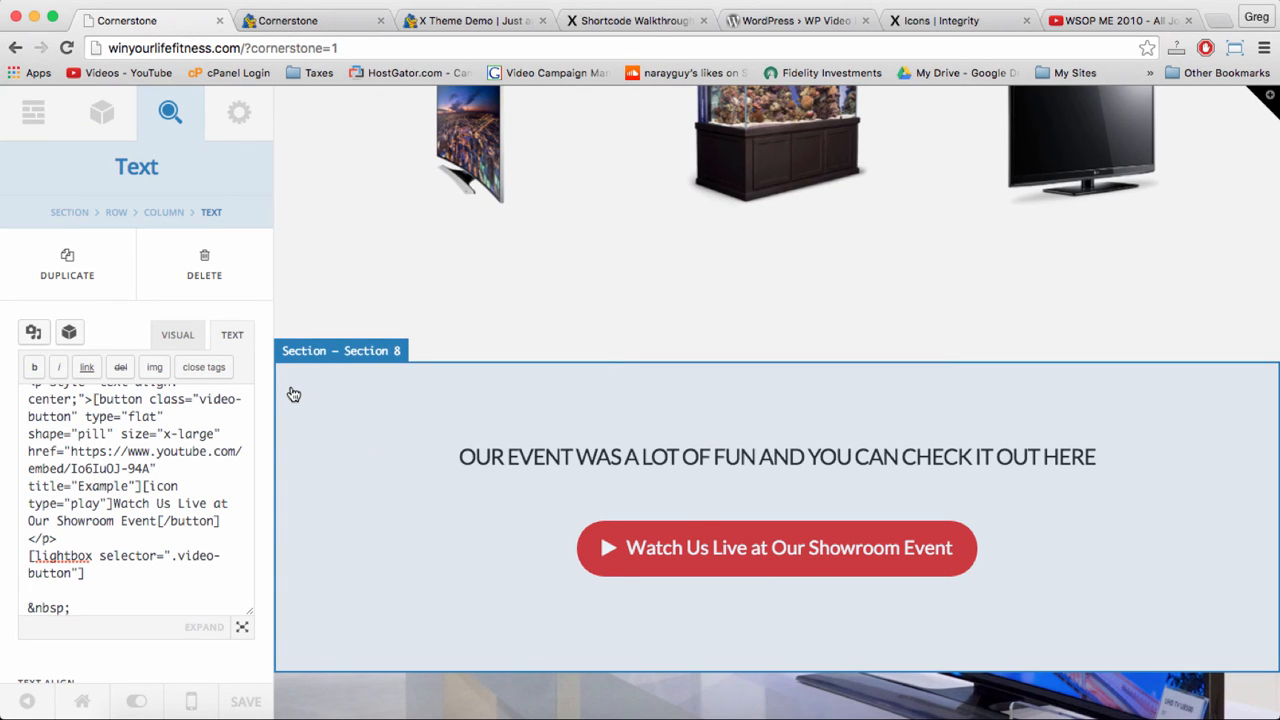
left_click(294, 395)
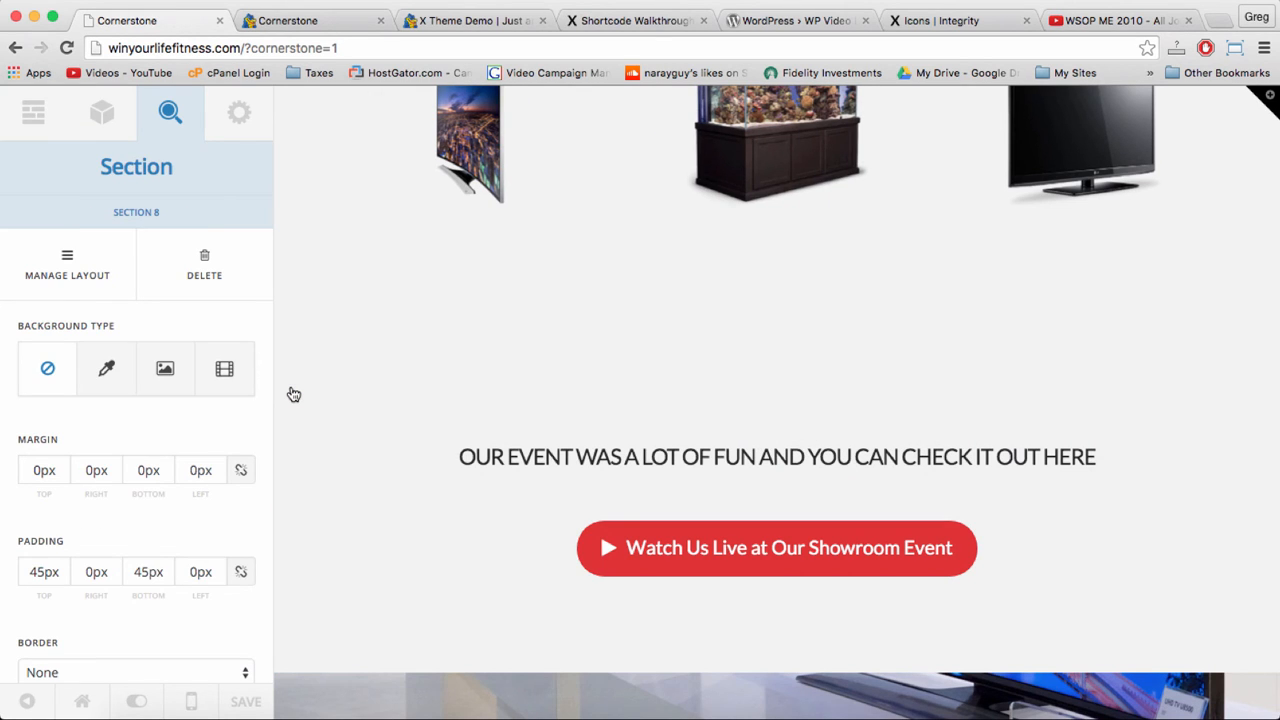
left_click(106, 368)
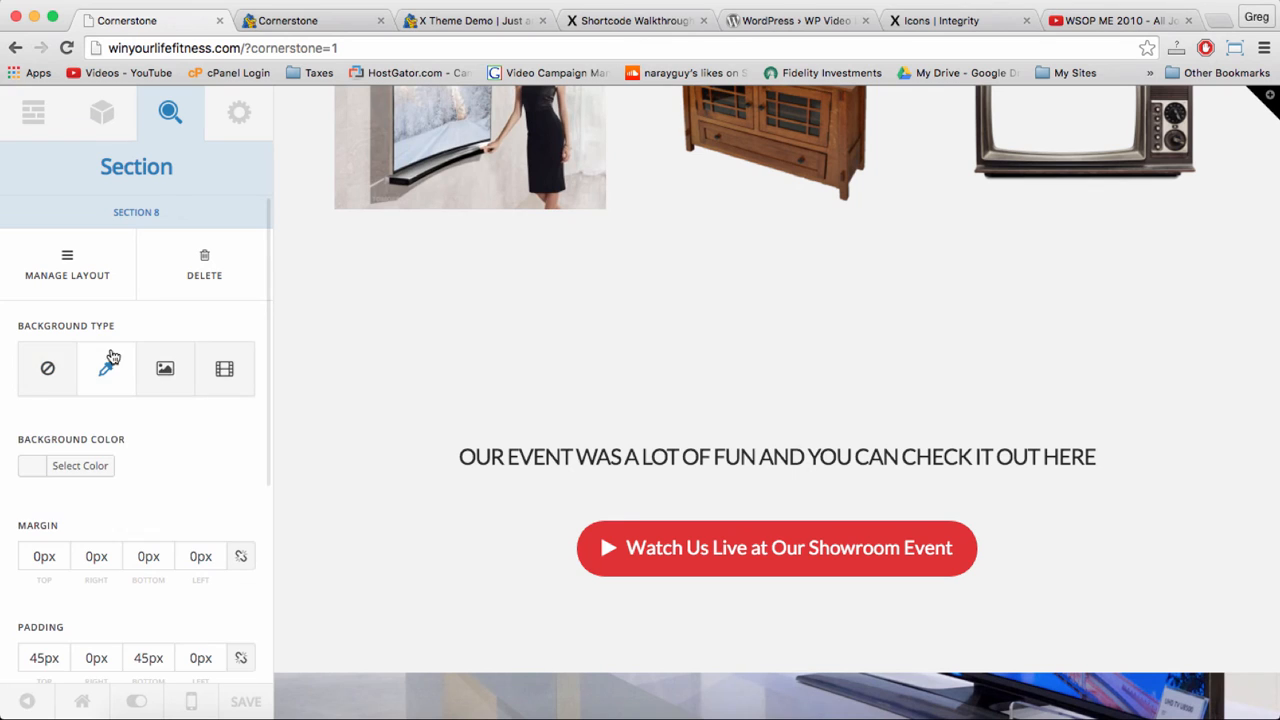
left_click(32, 476)
scroll(32, 479, "down", 5)
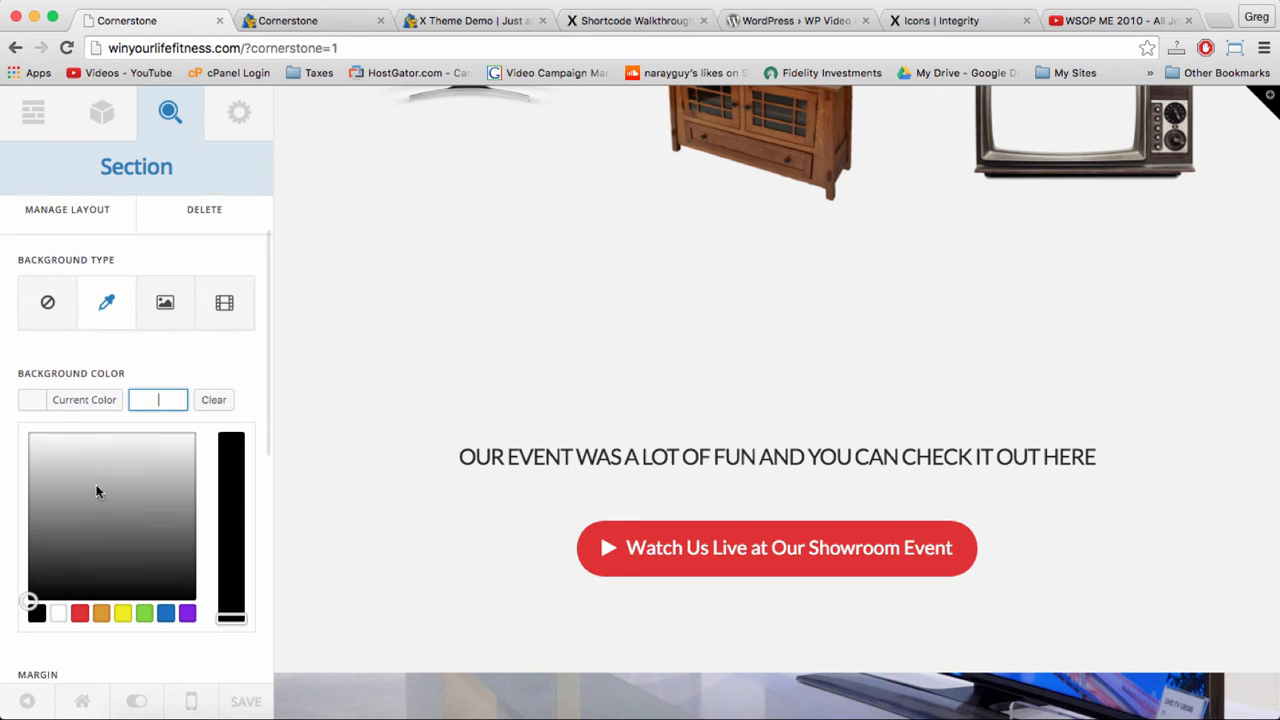
left_click(58, 530)
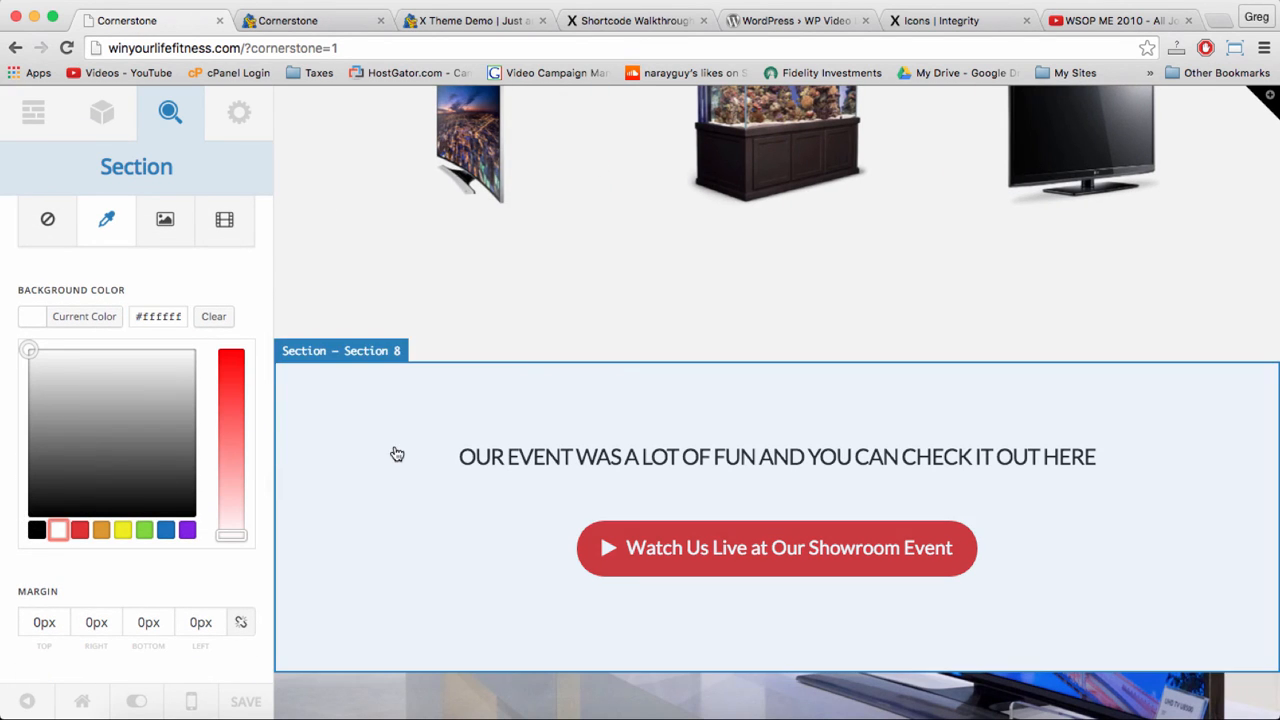
scroll(211, 432, "down", 5)
scroll(211, 432, "down", 3)
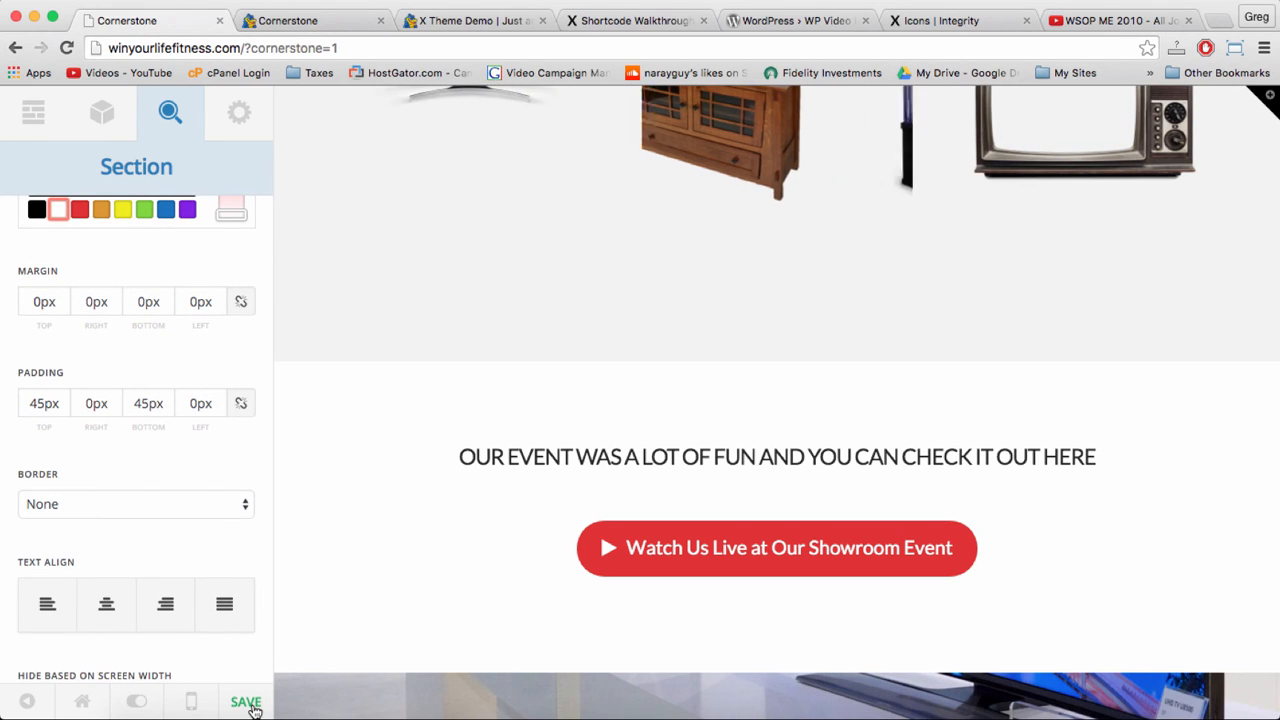
left_click(246, 703)
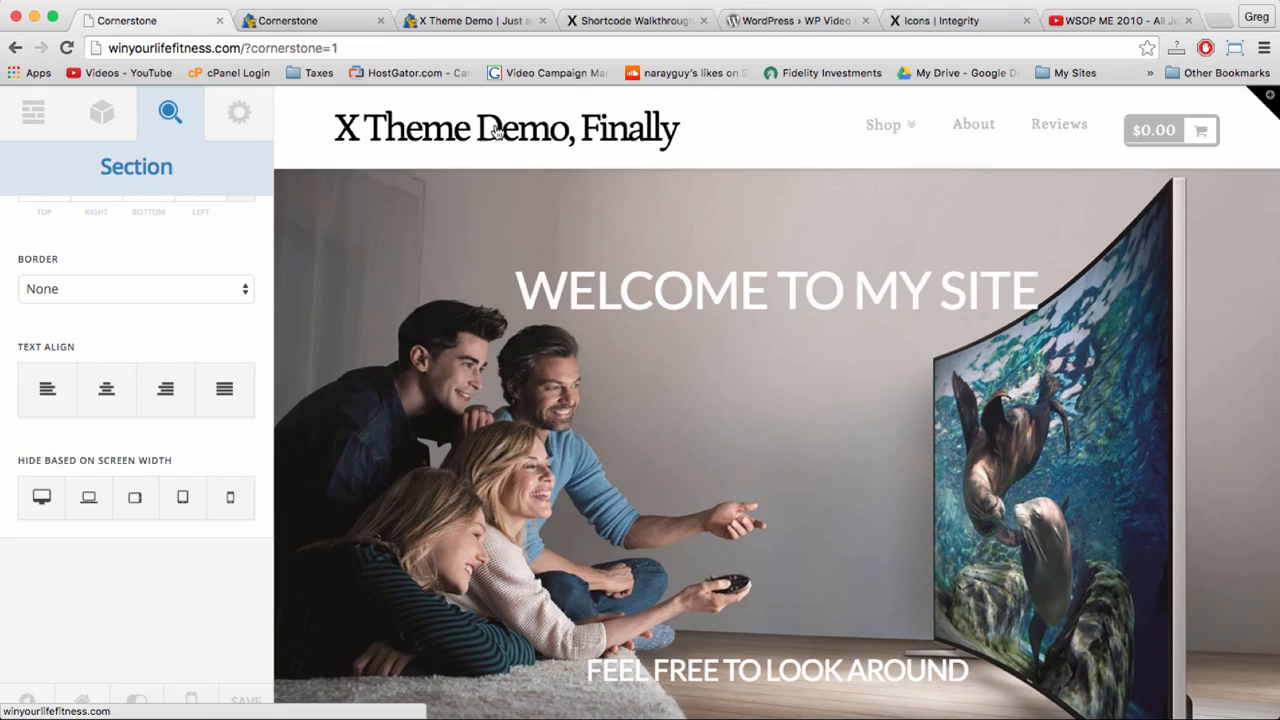
Open the live site in a new tab, test the "Watch Us Live at Our Showroom Event" button's video lightbox, and close the lightbox
left_click(497, 133)
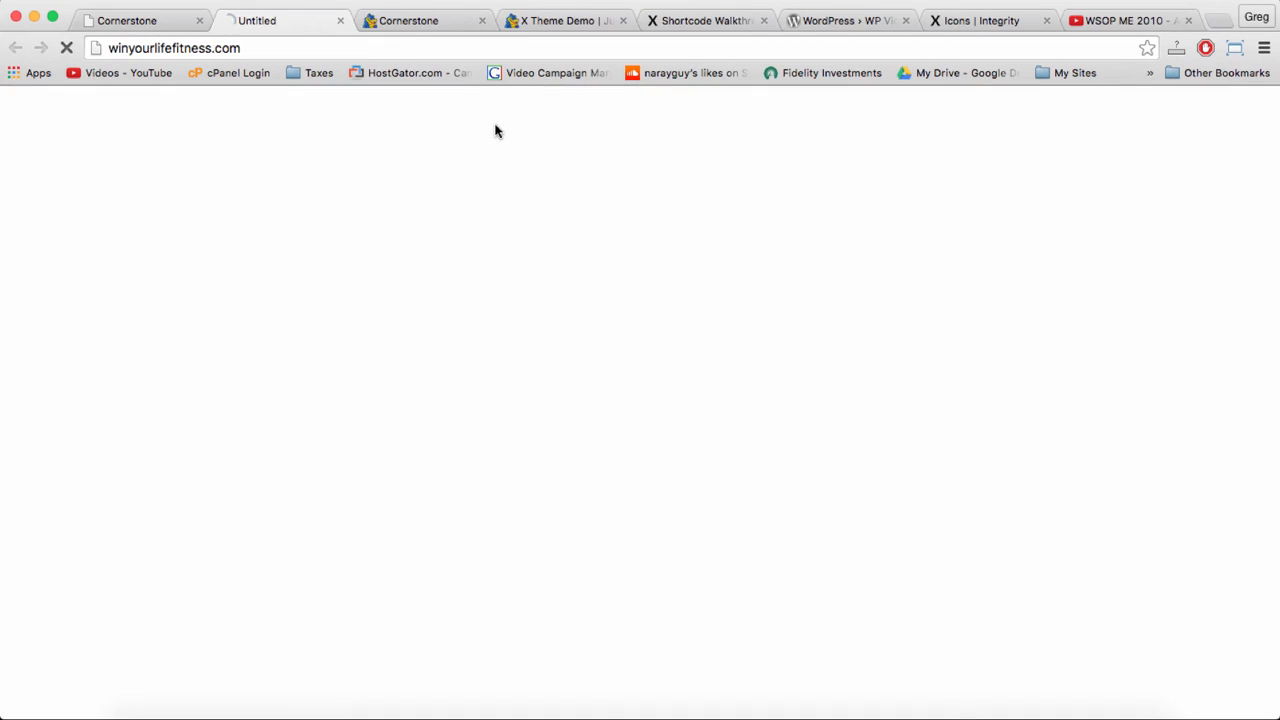
left_click(482, 20)
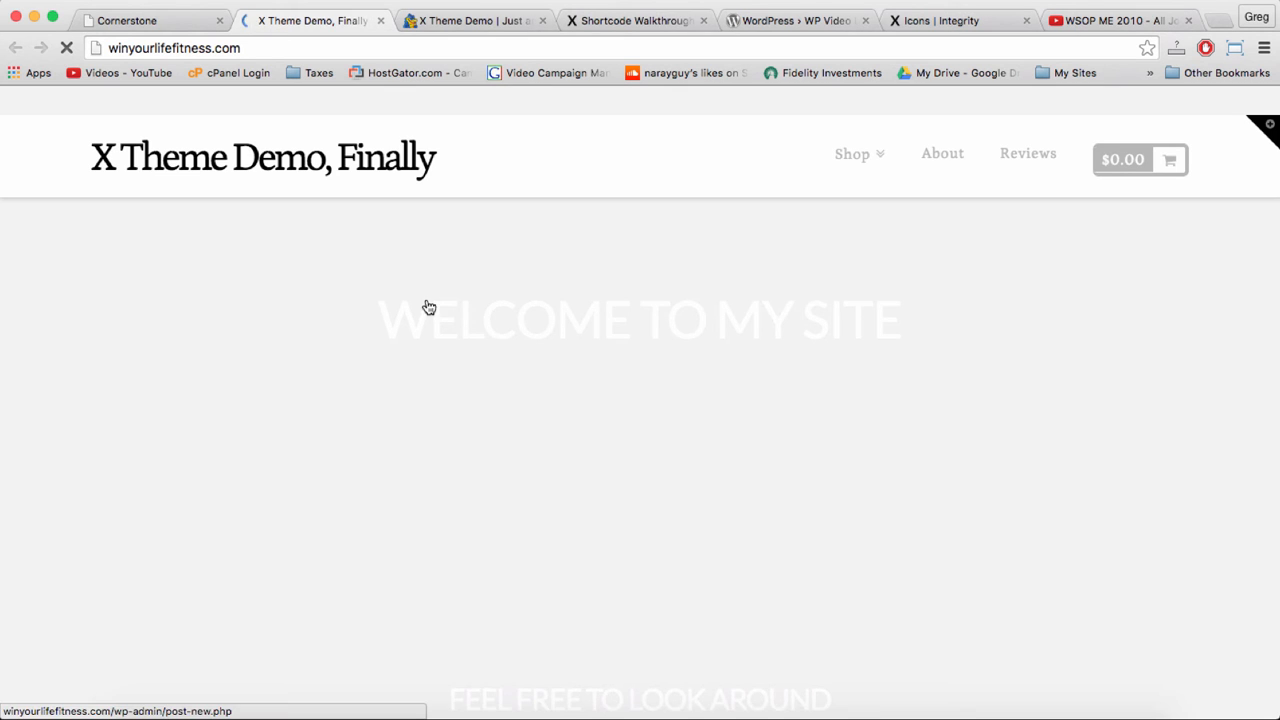
scroll(515, 416, "down", 5)
scroll(515, 422, "down", 10)
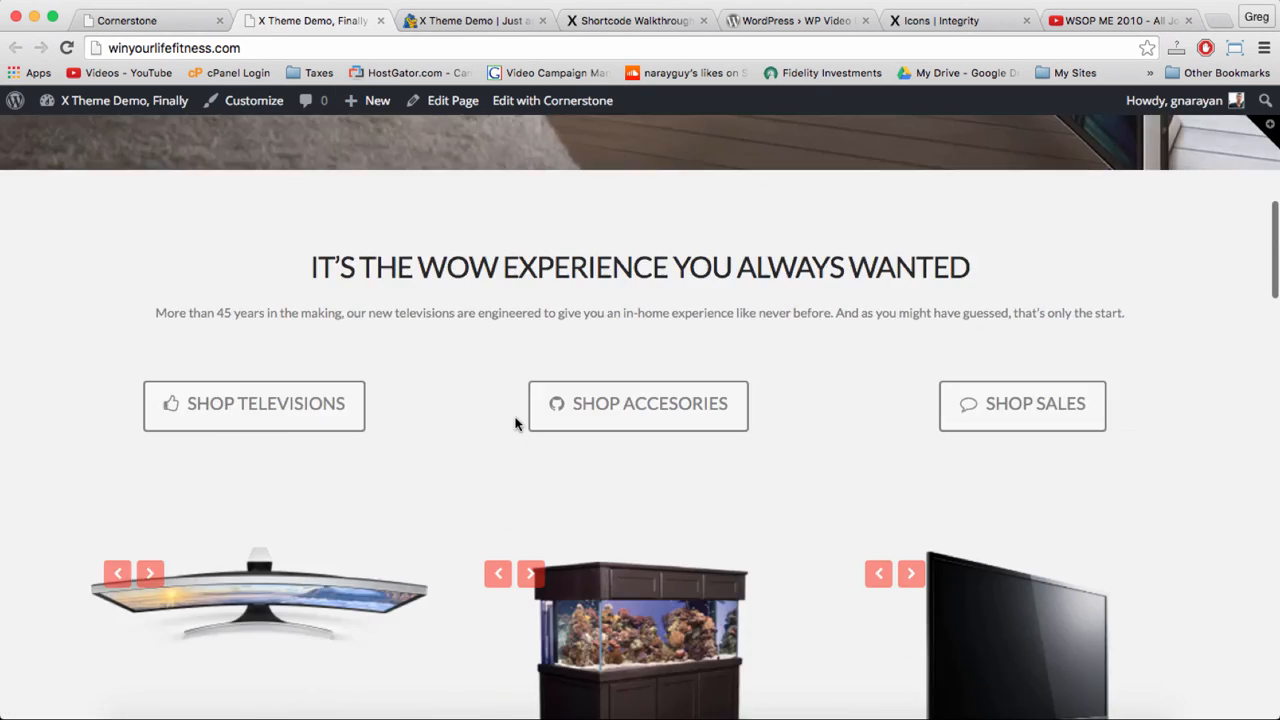
scroll(515, 424, "down", 5)
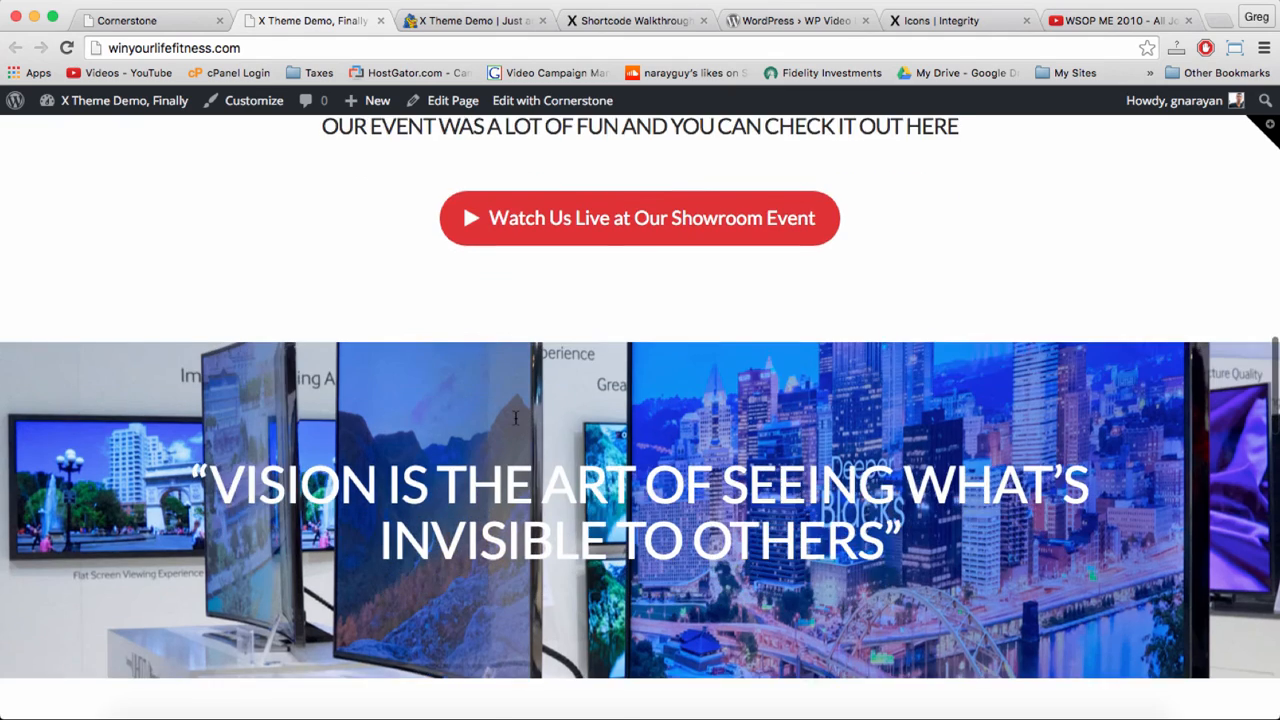
scroll(516, 418, "up", 2)
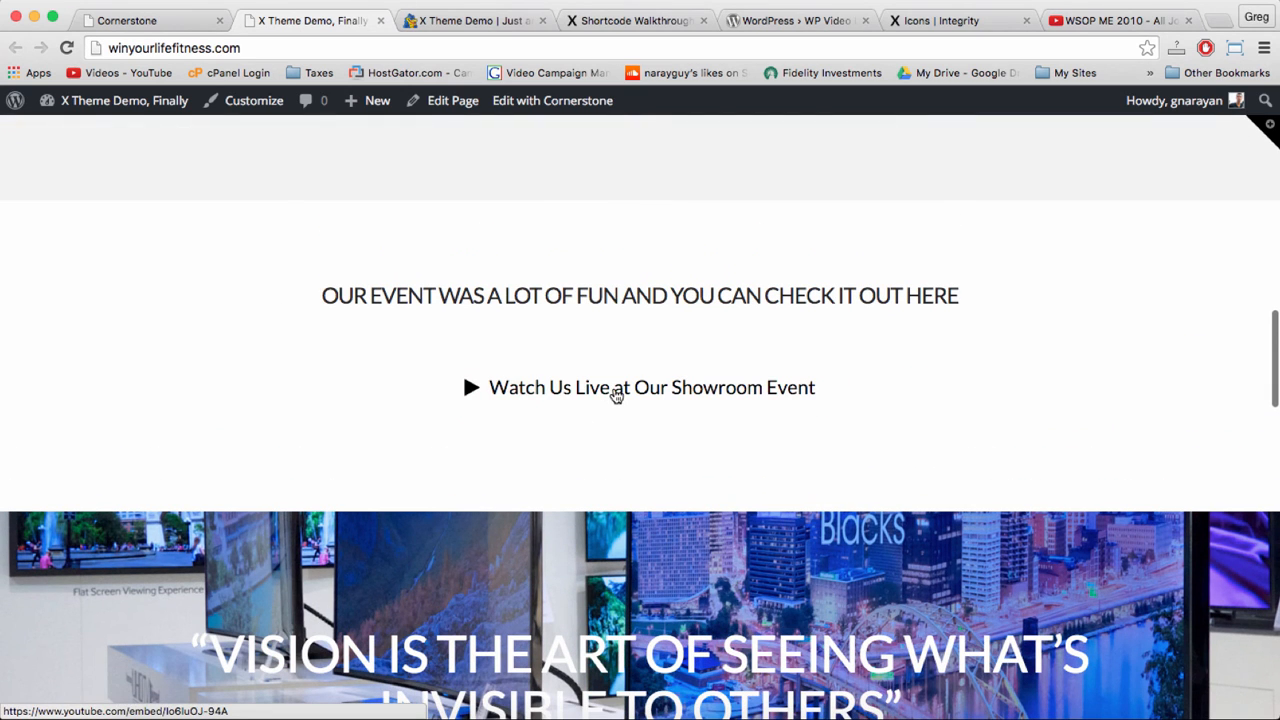
left_click(603, 396)
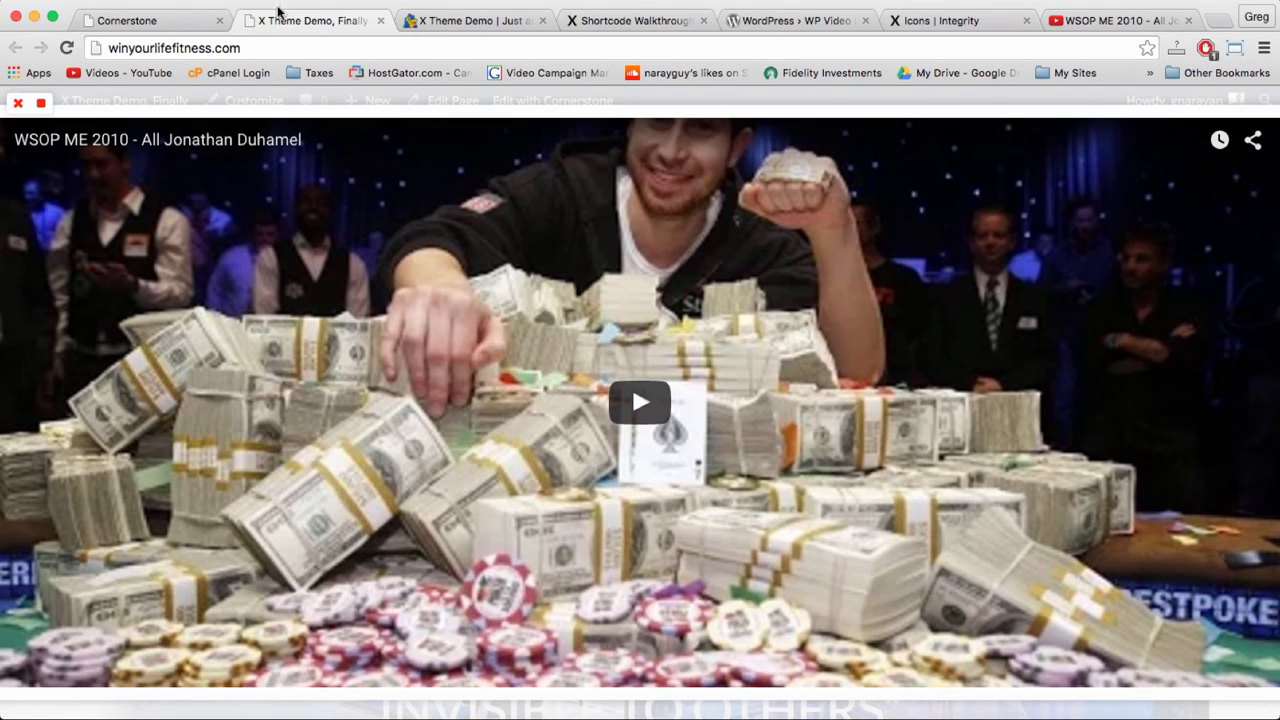
left_click(329, 94)
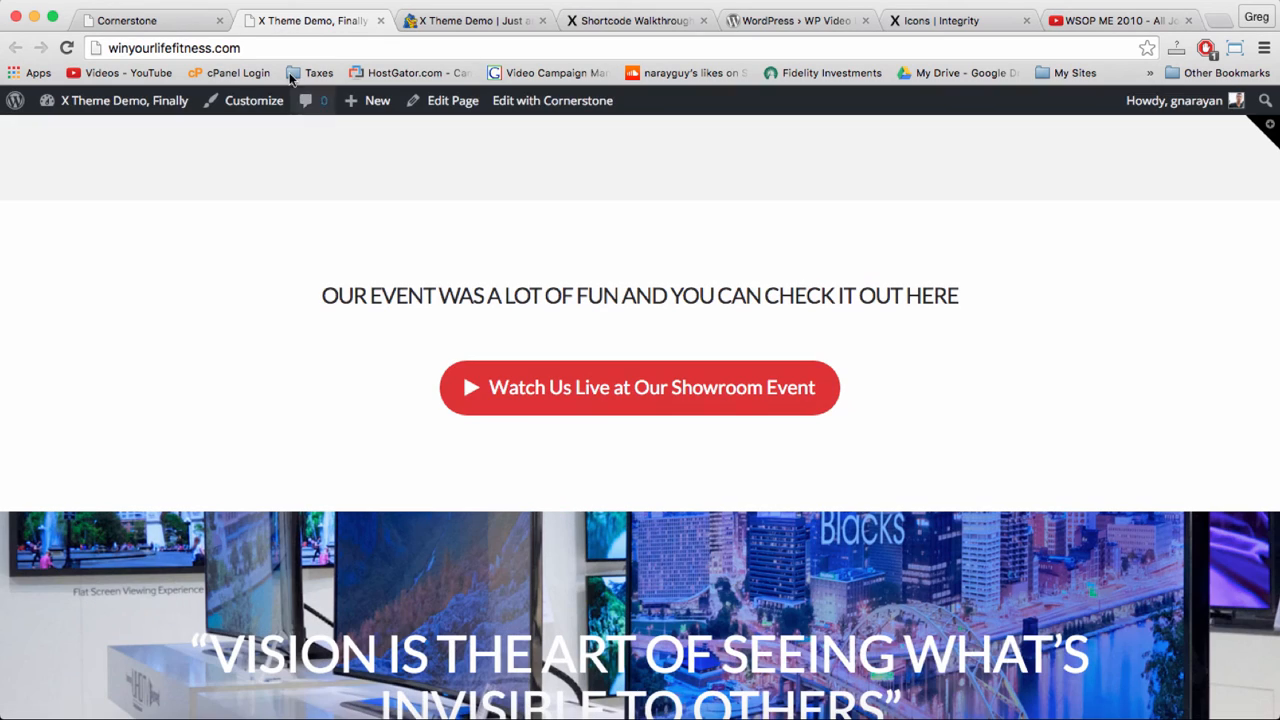
Back in the winyourlifefitness.com Cornerstone editor, open the event Text element and examine its button and lightbox shortcodes
left_click(165, 30)
scroll(557, 366, "down", 10)
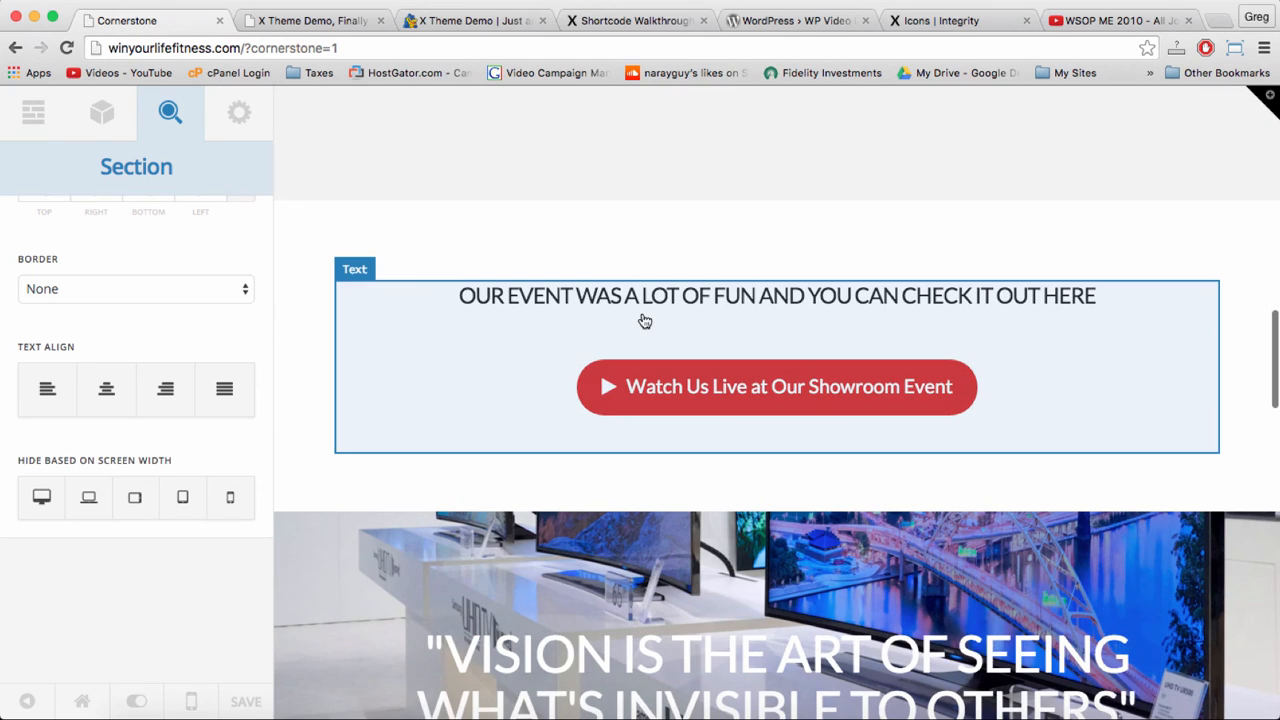
left_click(645, 321)
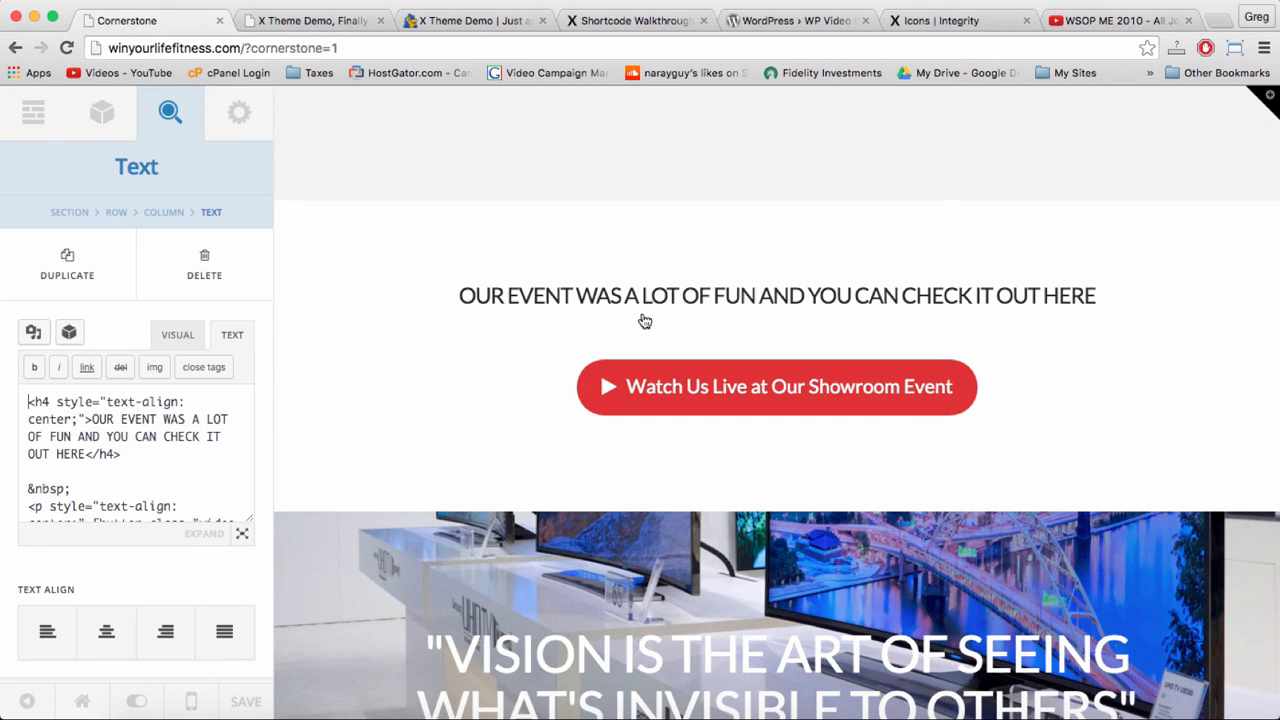
scroll(202, 435, "down", 5)
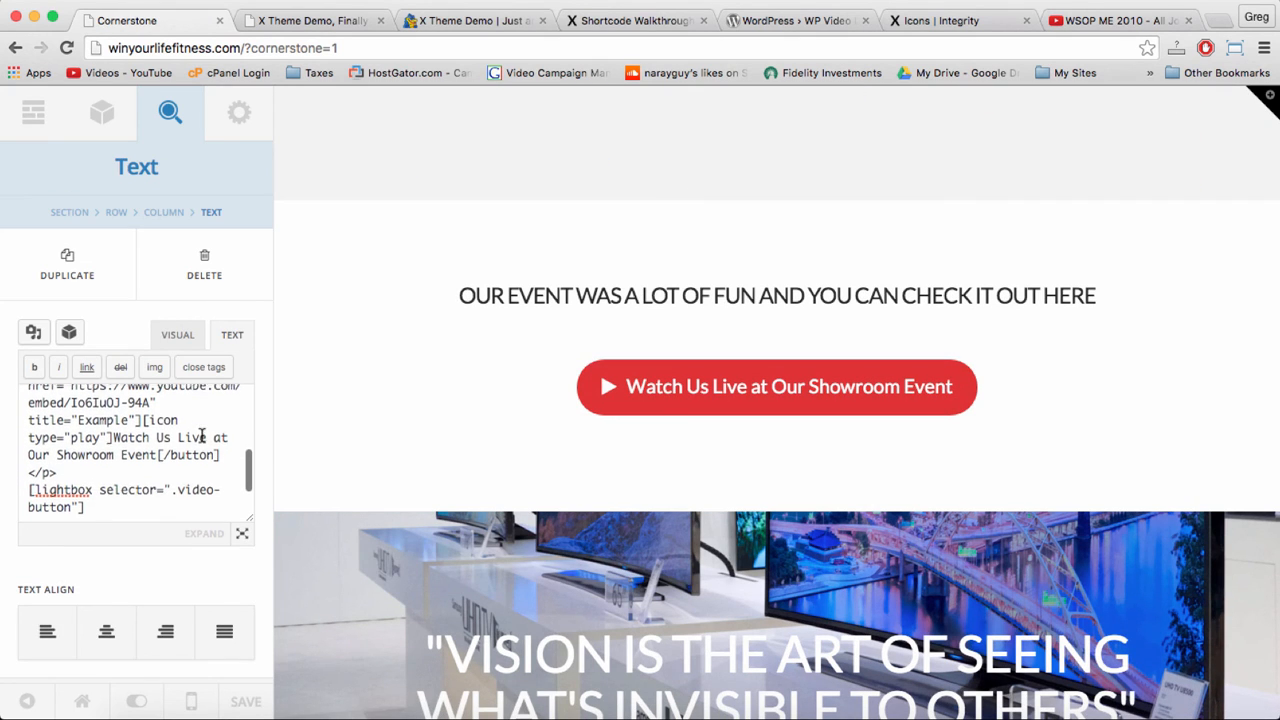
Open the narayguy.com demo page in Cornerstone for reference and return to the winyourlifefitness.com editor
left_click(471, 22)
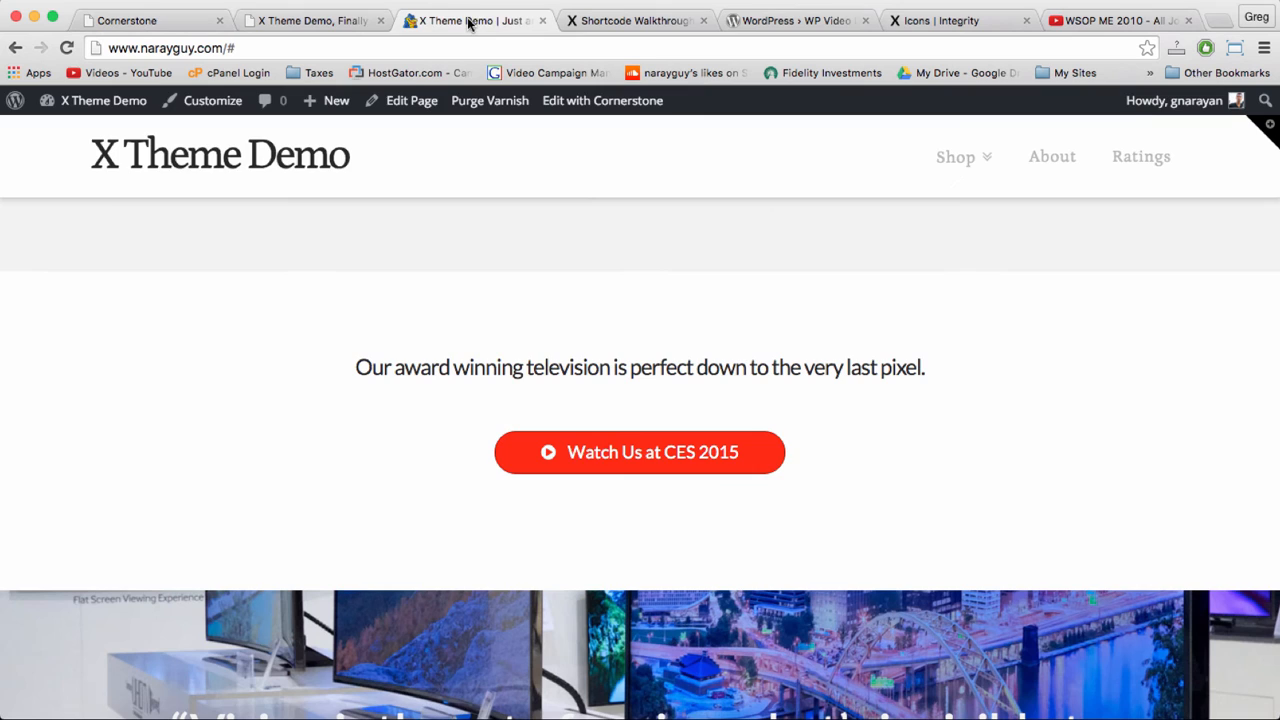
left_click(350, 30)
left_click(140, 20)
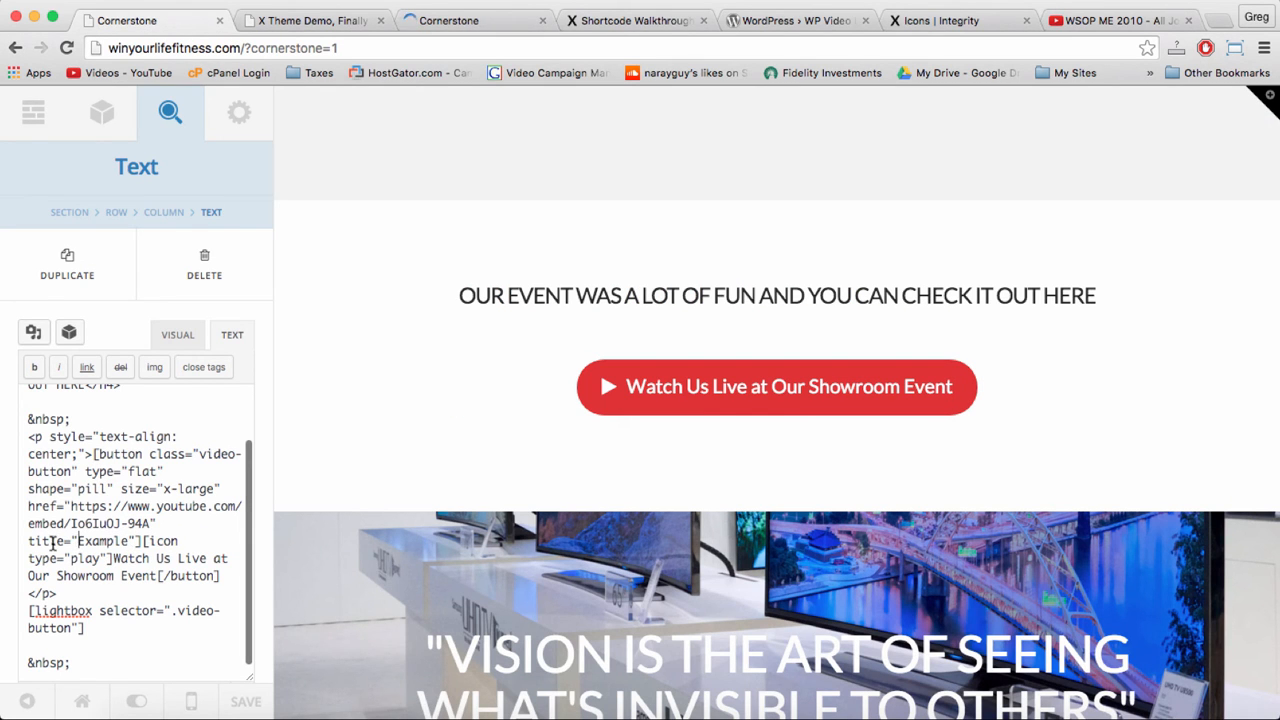
Add the attribute lightbox_video="true" to the button shortcode after title="Example"
left_click_drag(136, 540, 86, 540)
left_click(97, 561)
left_click_drag(133, 540, 42, 548)
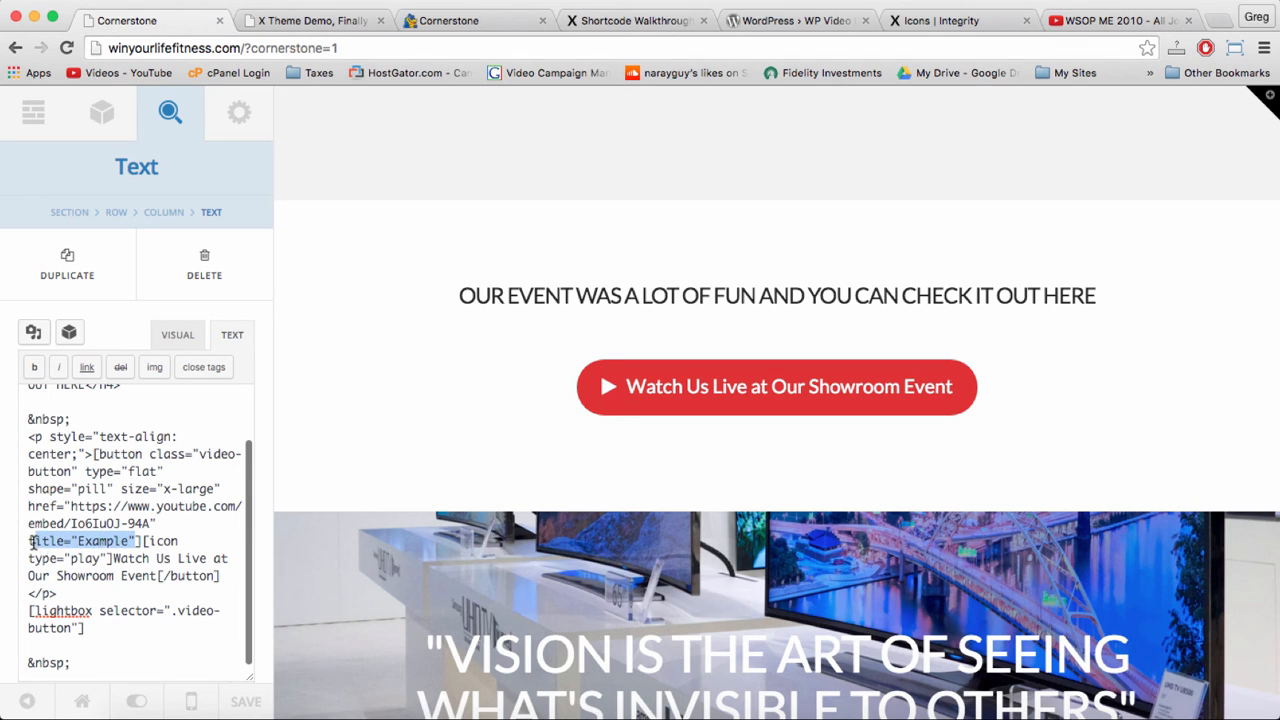
left_click(133, 540)
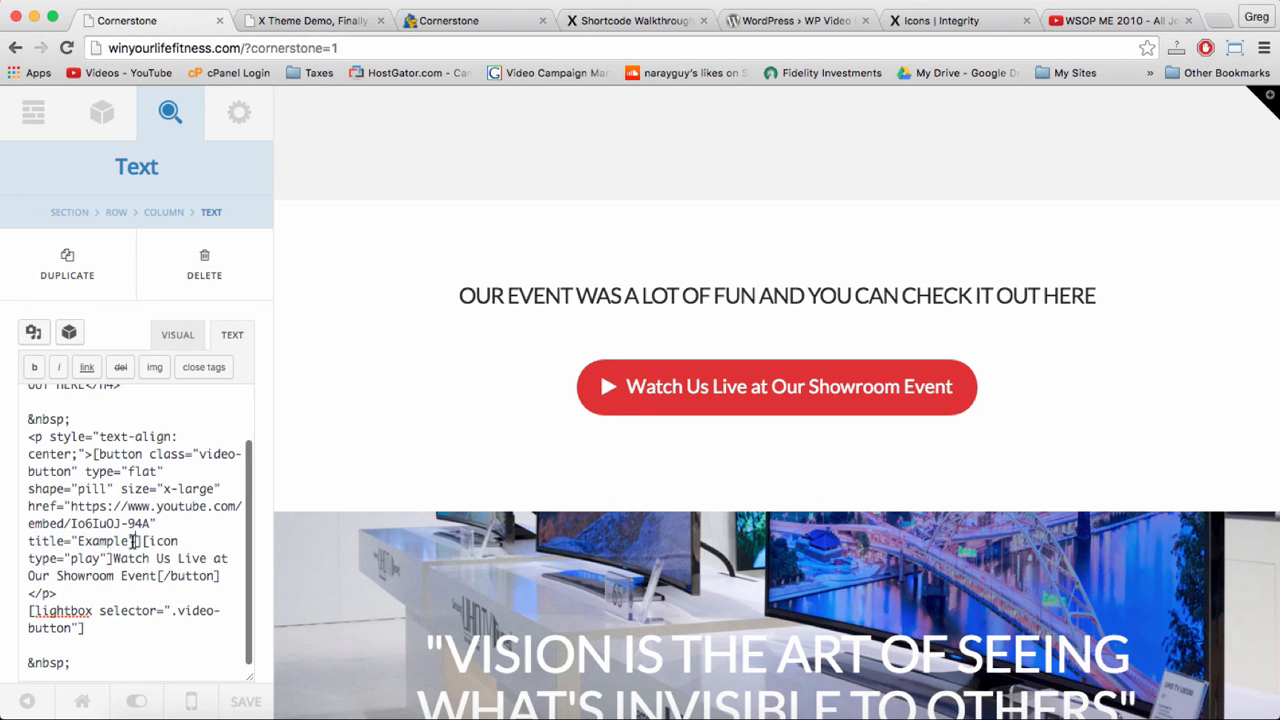
type("lightbox_video")
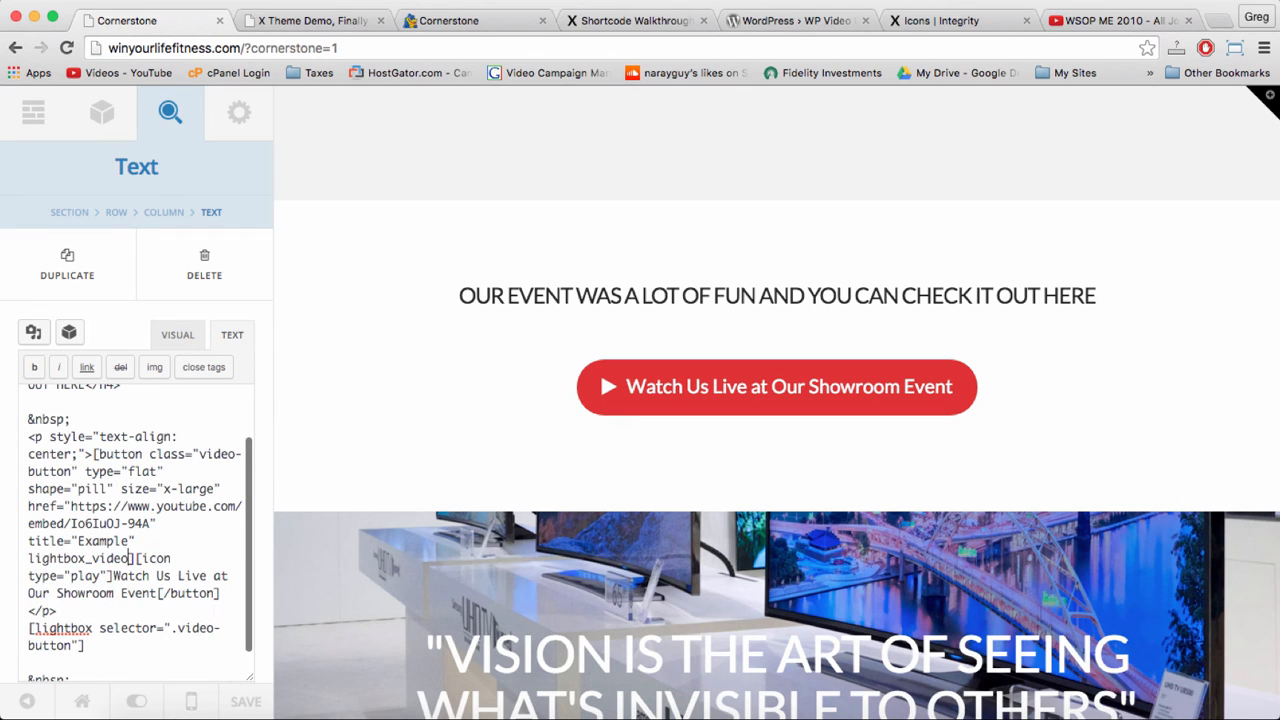
type("=\"ture")
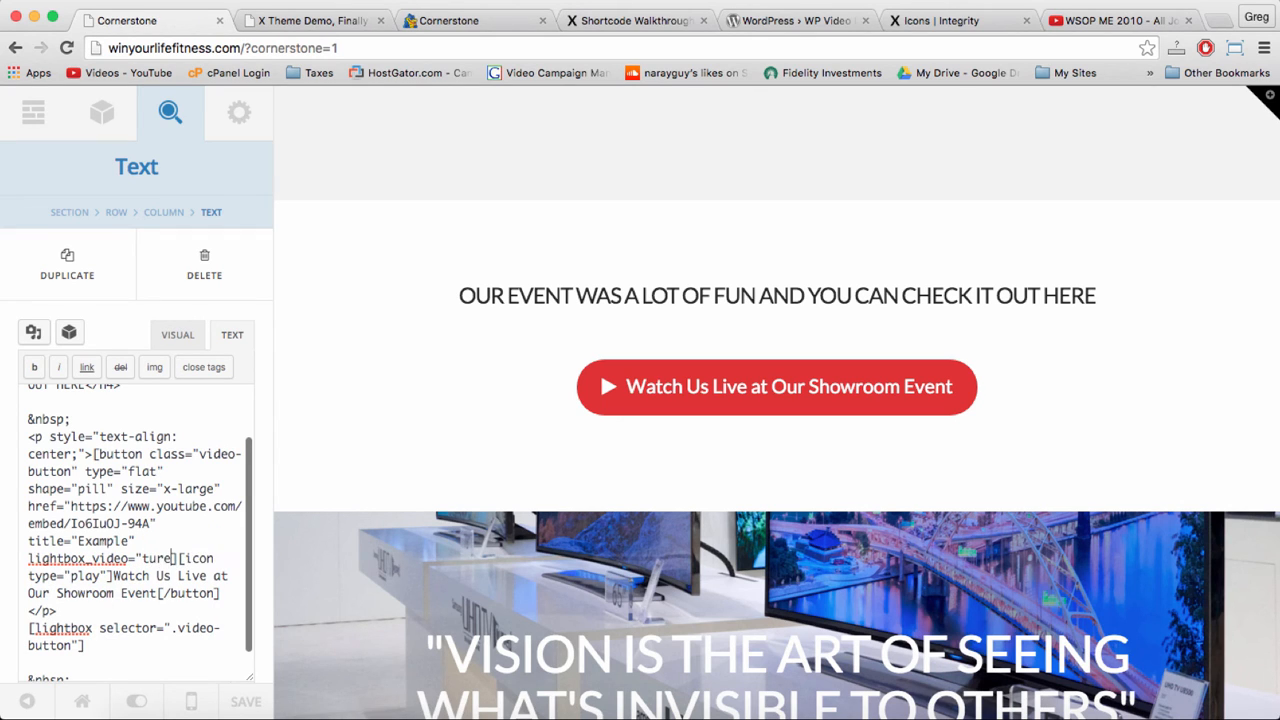
key("BackSpace")
key("BackSpace")
key("BackSpace")
type("rue\"")
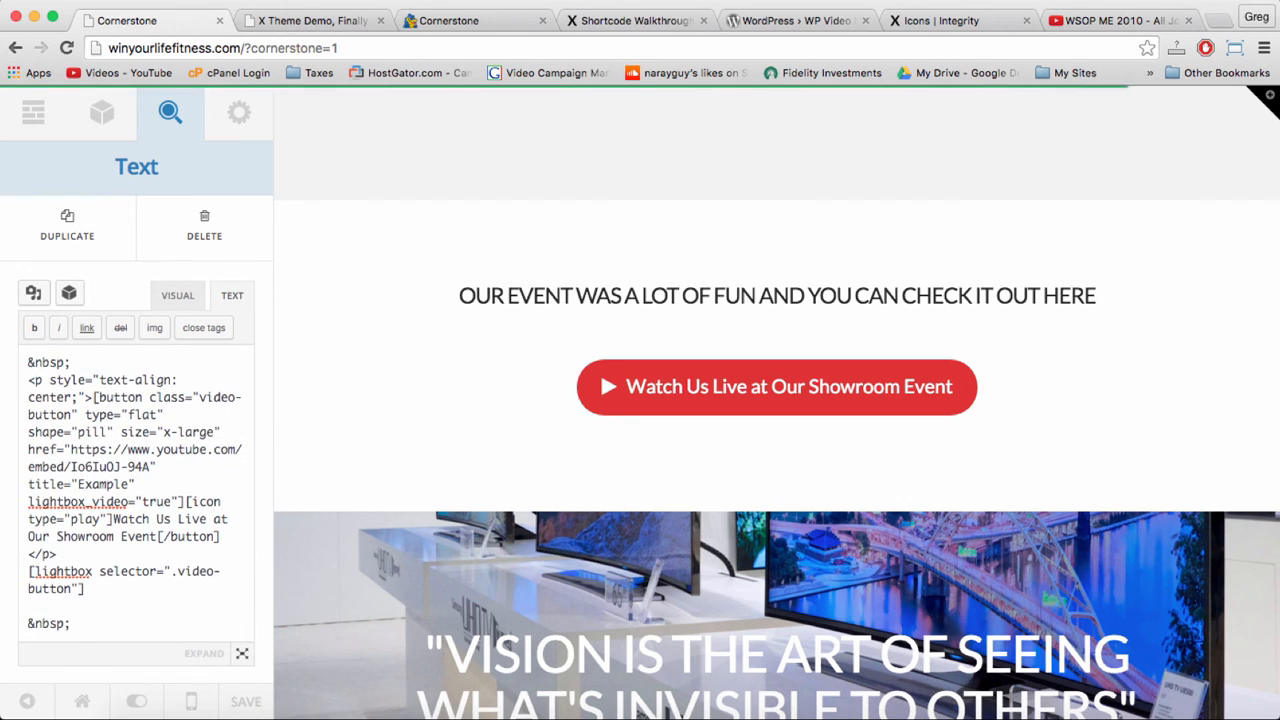
Reload winyourlifefitness.com in its open browser tab, open the "Watch Us Live at Our Showroom Event" video lightbox, and close it
left_click(320, 27)
left_click(298, 40)
key("Return")
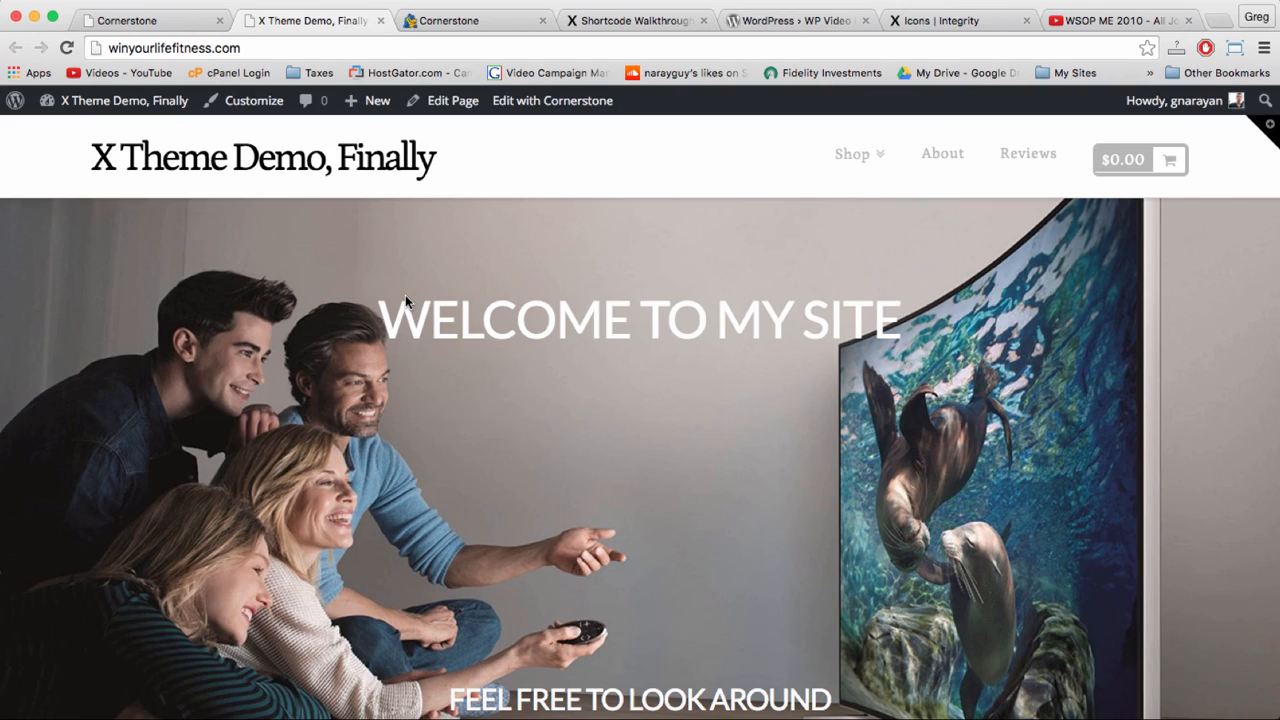
scroll(405, 297, "down", 20)
scroll(405, 297, "up", 10)
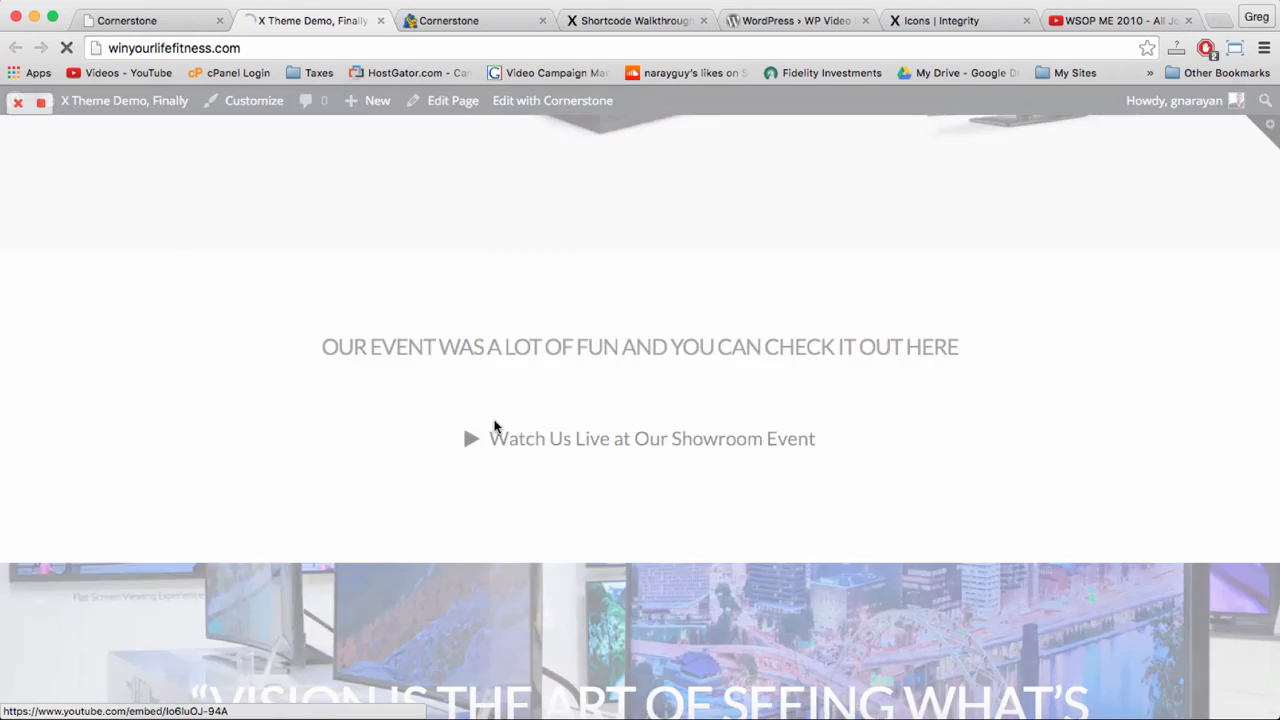
left_click(496, 430)
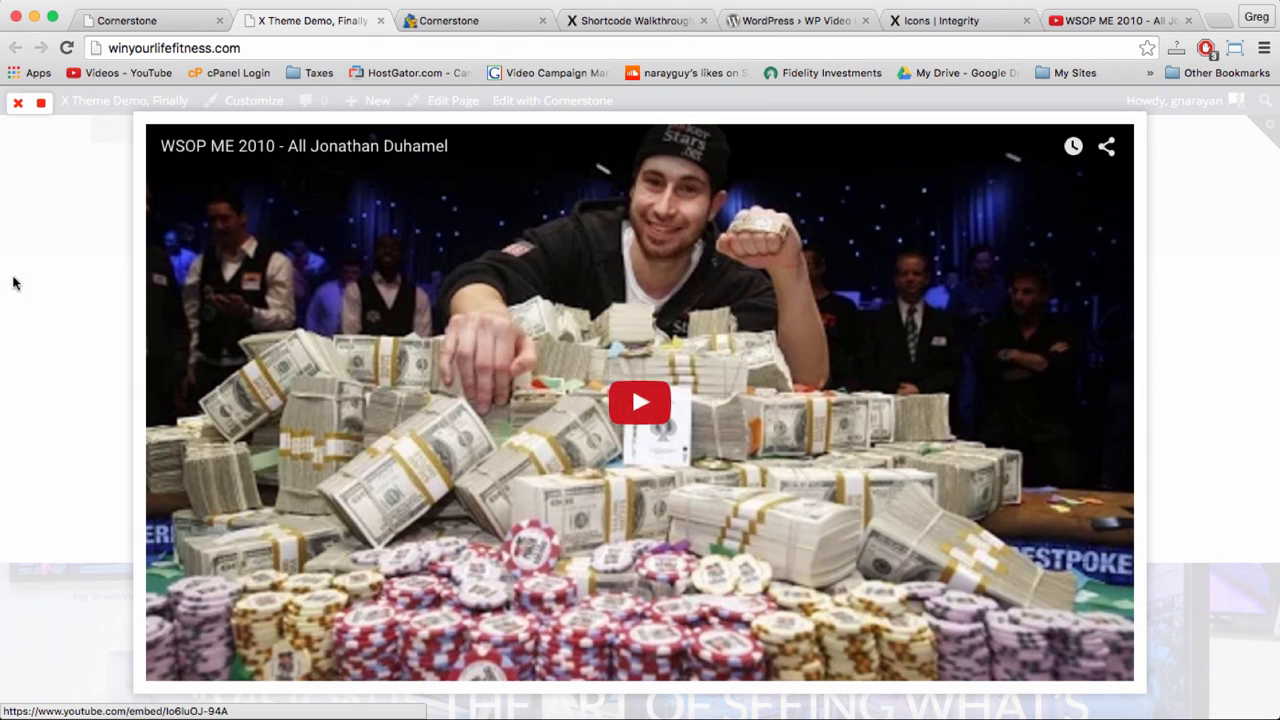
left_click(80, 299)
Review the live homepage's shop section, header, hero image and "Learn More" area
scroll(491, 449, "up", 5)
scroll(497, 450, "up", 2)
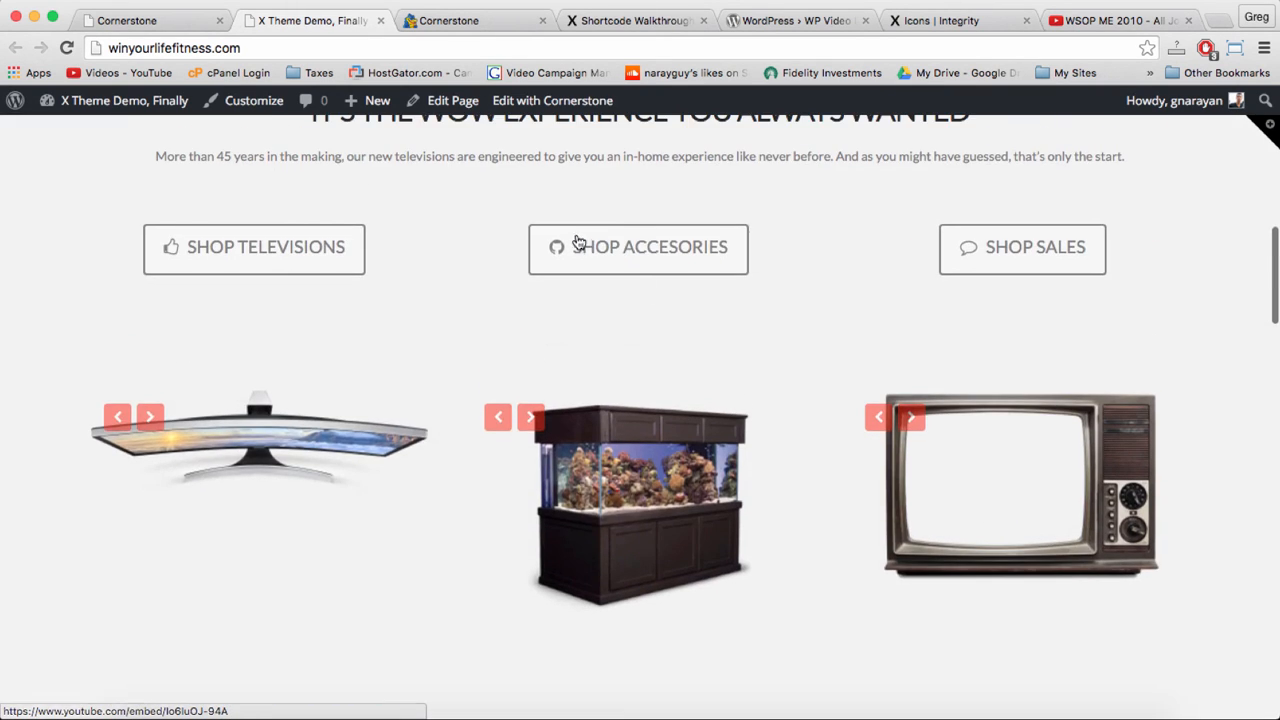
scroll(600, 460, "up", 8)
left_click(597, 443)
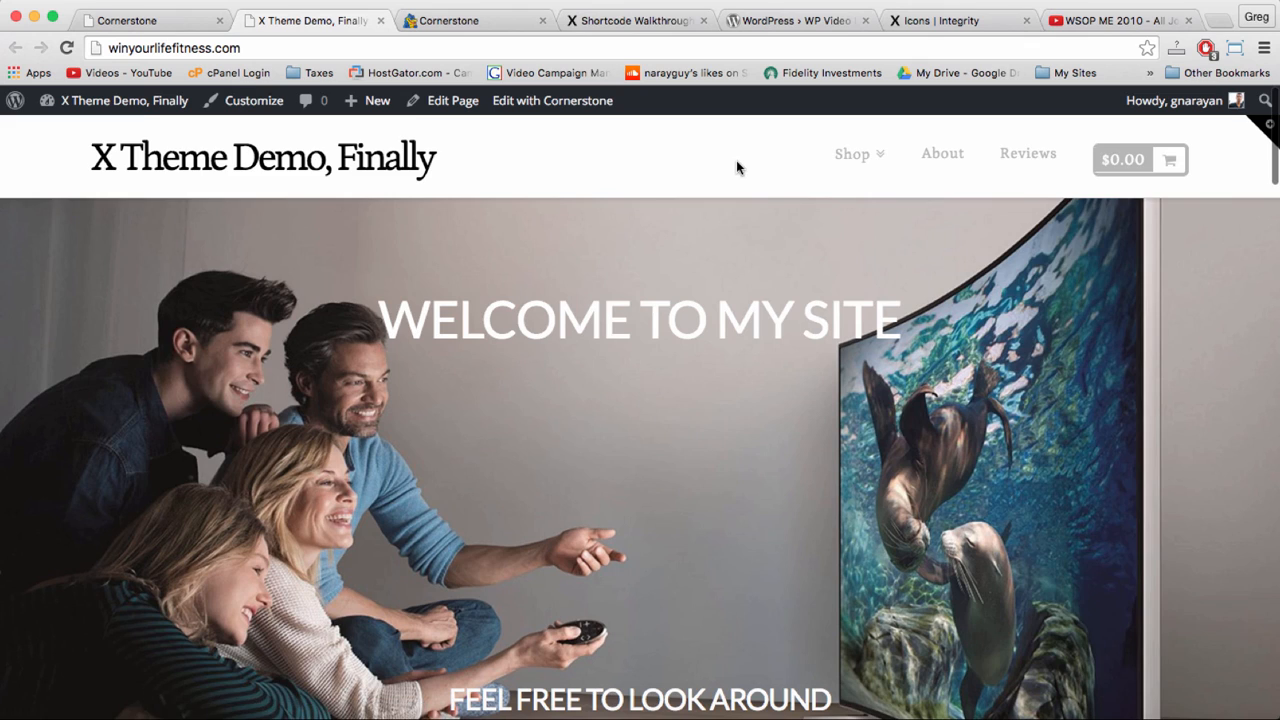
scroll(737, 167, "down", 3)
scroll(737, 165, "down", 3)
scroll(737, 165, "up", 6)
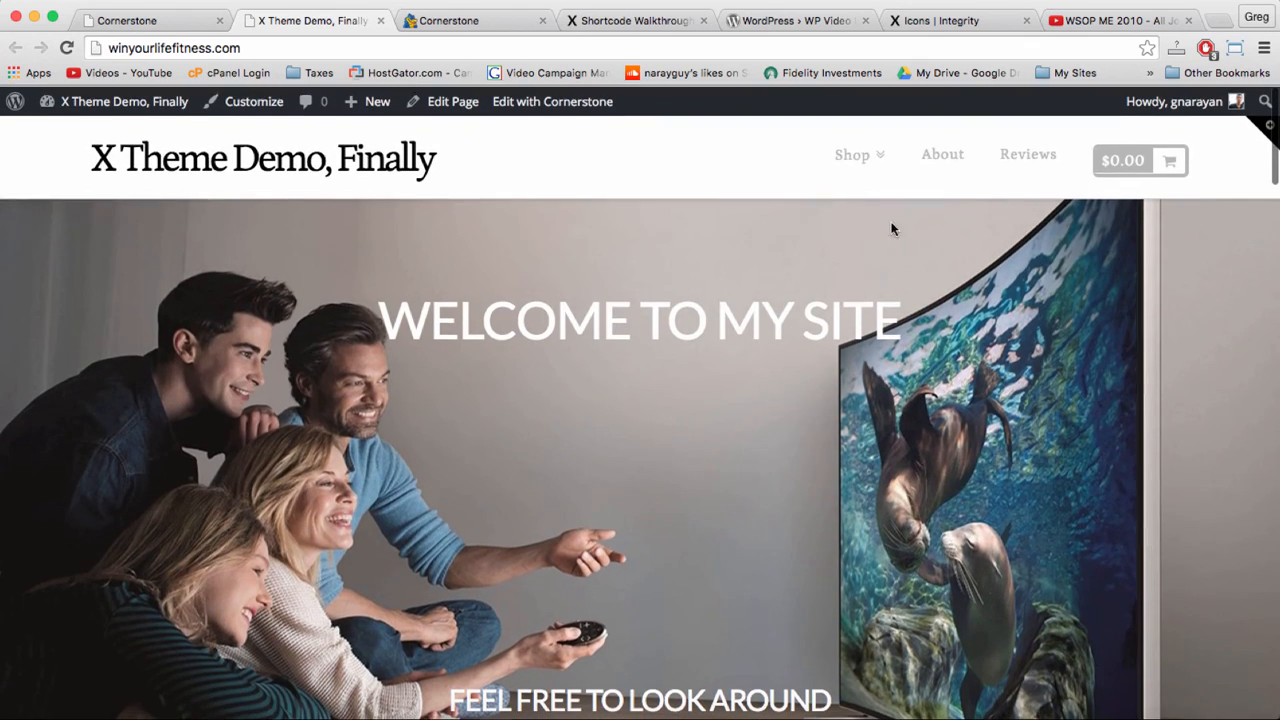
scroll(623, 290, "down", 4)
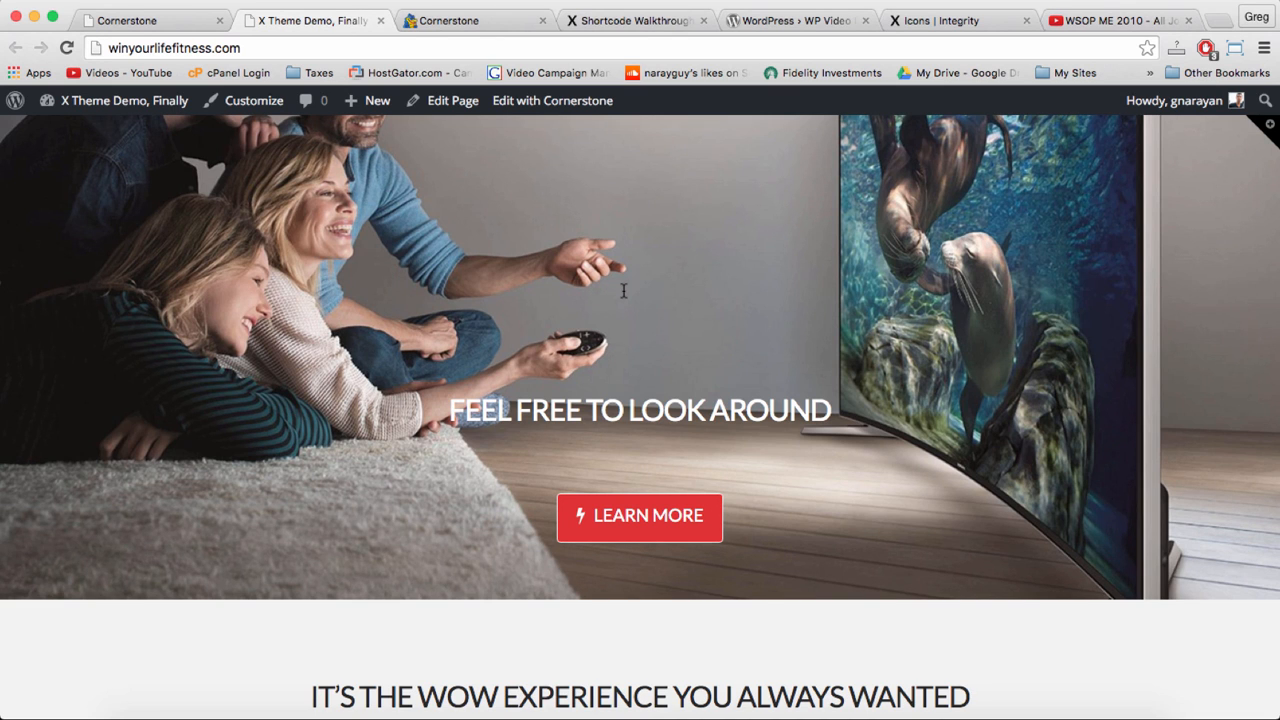
Play the video briefly in the showroom event button's lightbox, pause it, and close the lightbox
scroll(723, 462, "down", 10)
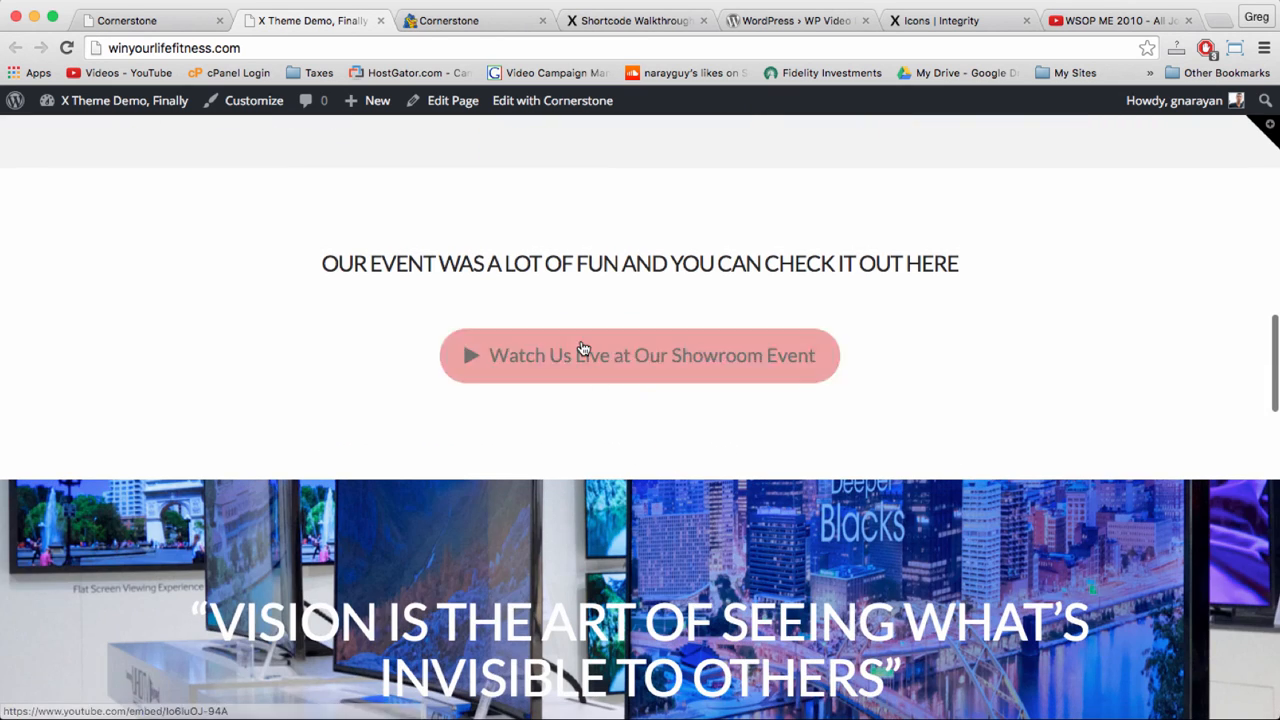
left_click(583, 348)
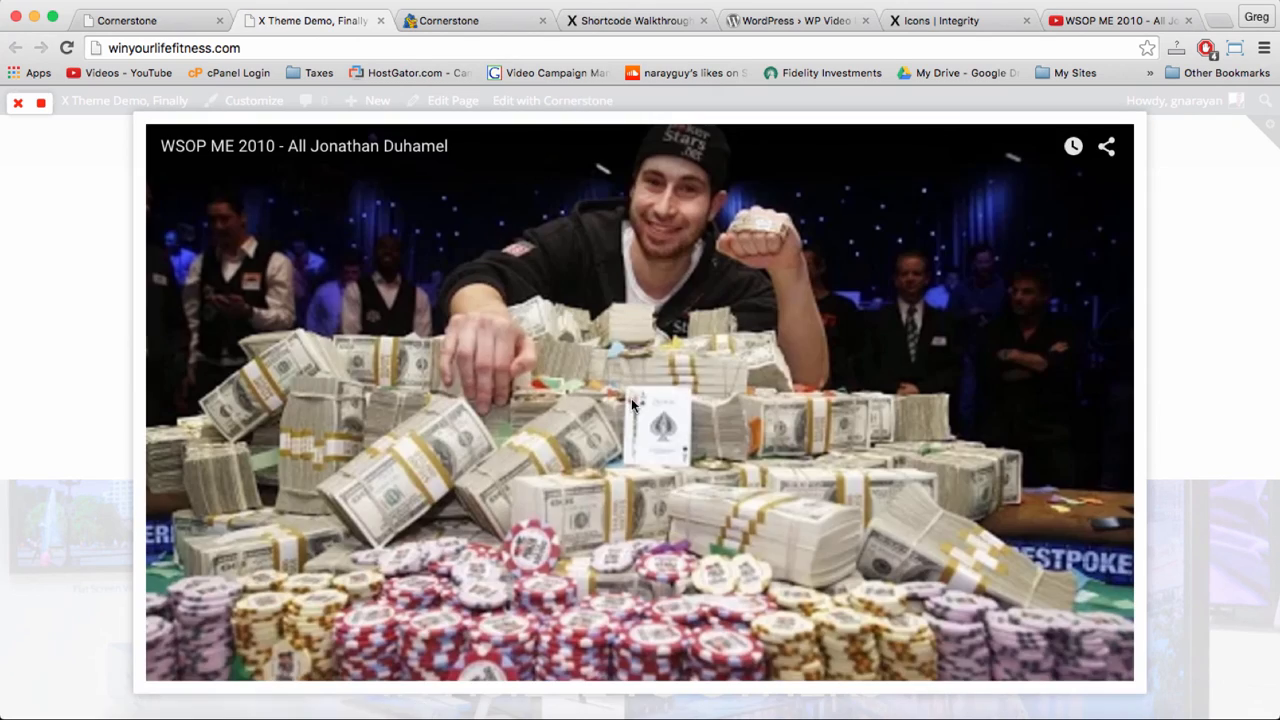
left_click(631, 398)
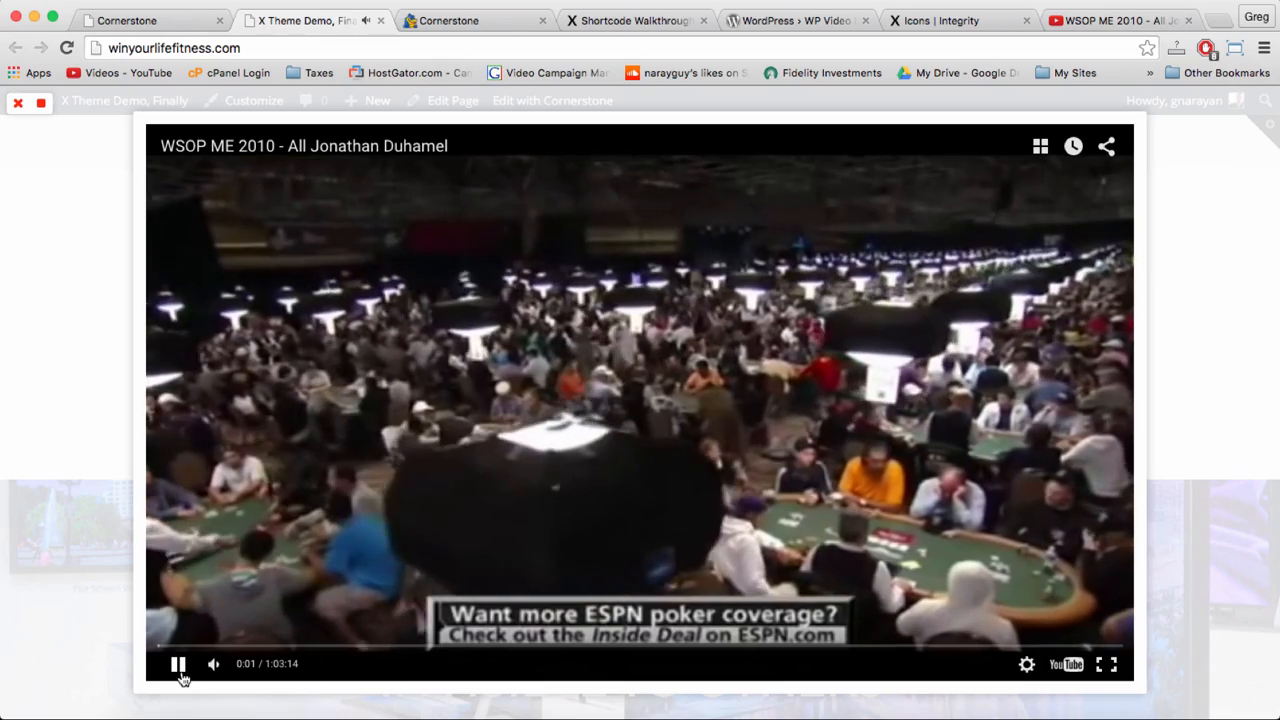
left_click(181, 676)
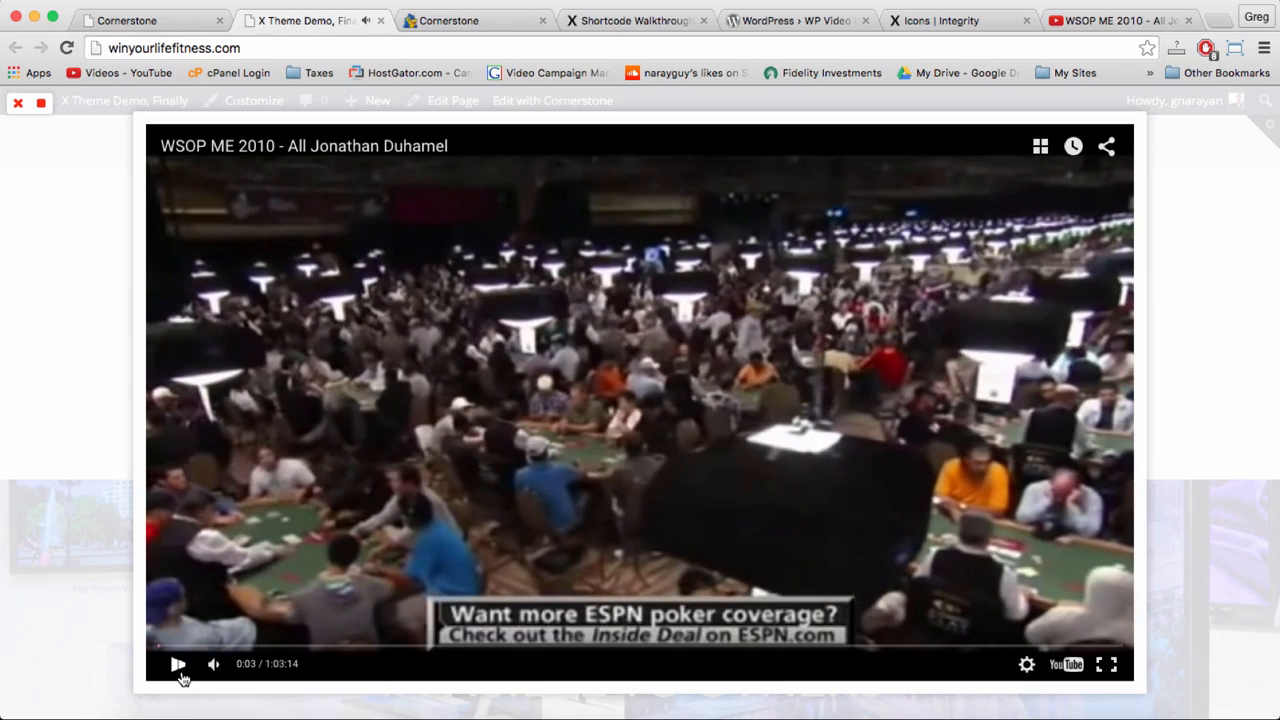
left_click(91, 379)
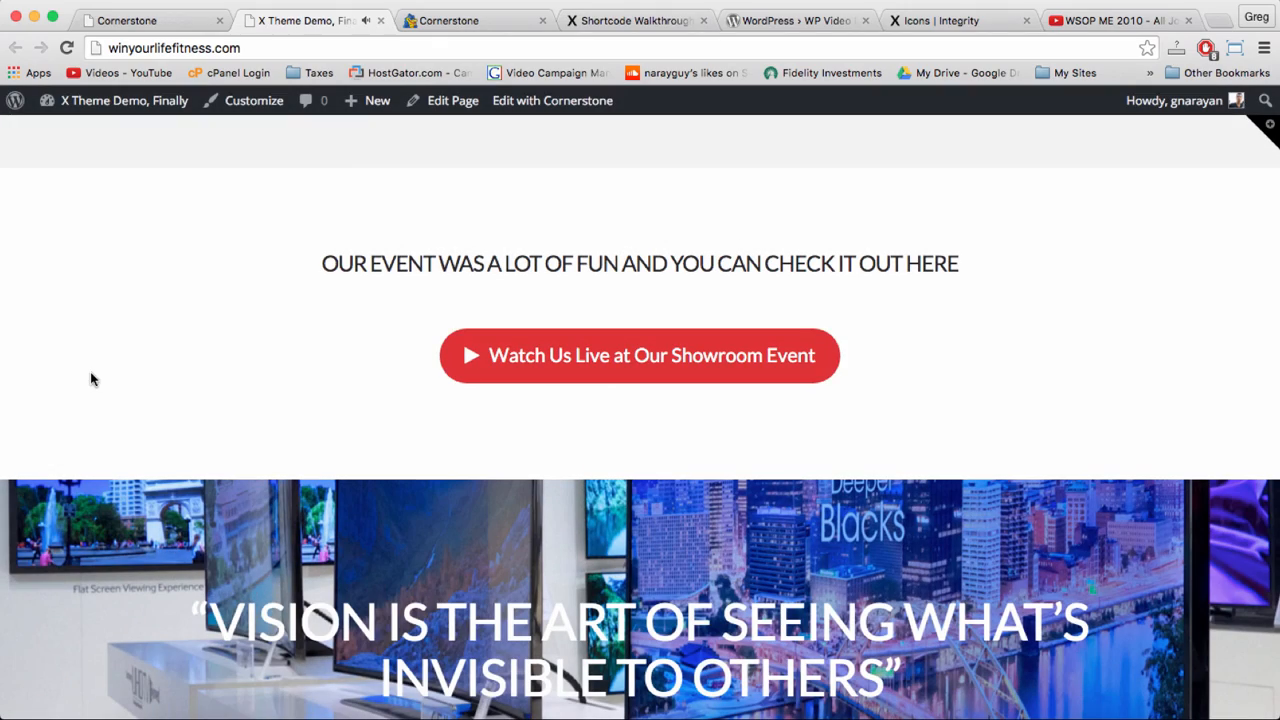